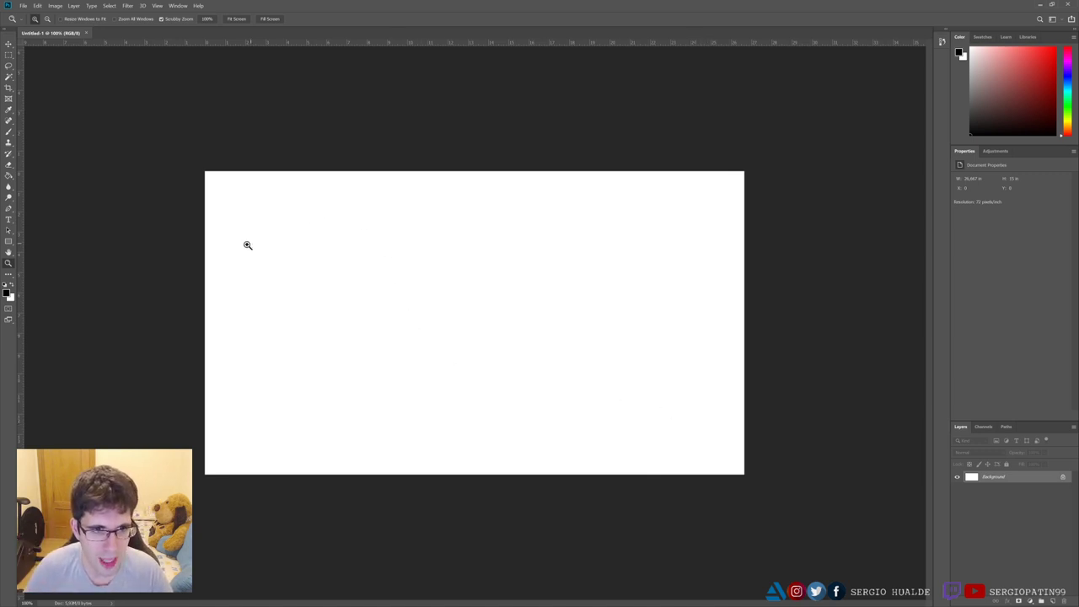
# Step: Zoom in and place the Twitch logo as an embedded smart object near the canvas centre, slightly smaller
pyautogui.click(349, 236)
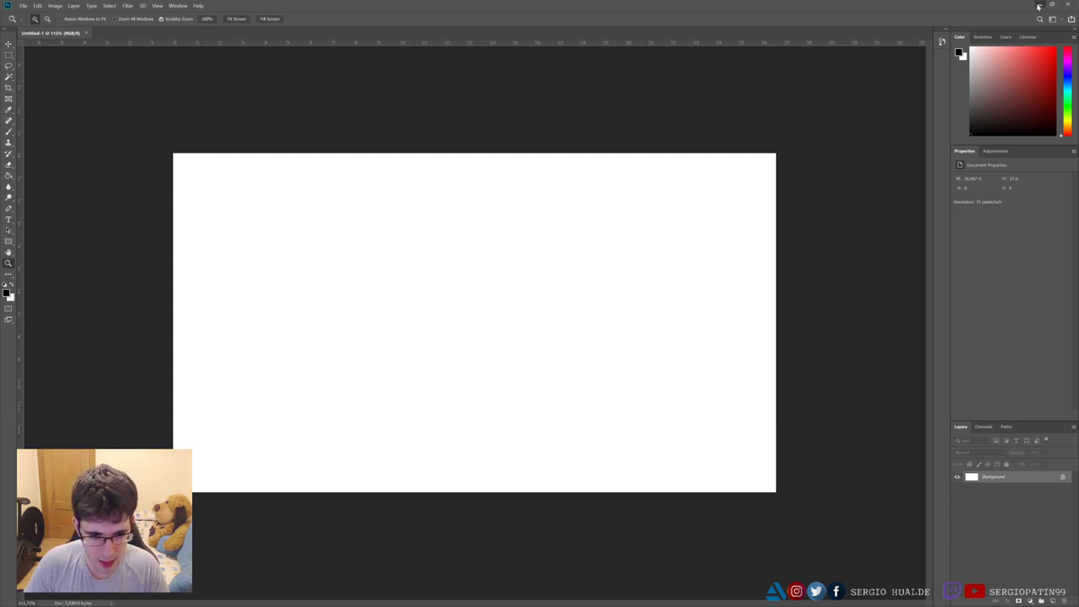
pyautogui.moveTo(1039, 7)
pyautogui.mouseDown()
pyautogui.moveTo(484, 315)
pyautogui.moveTo(483, 248)
pyautogui.mouseUp()
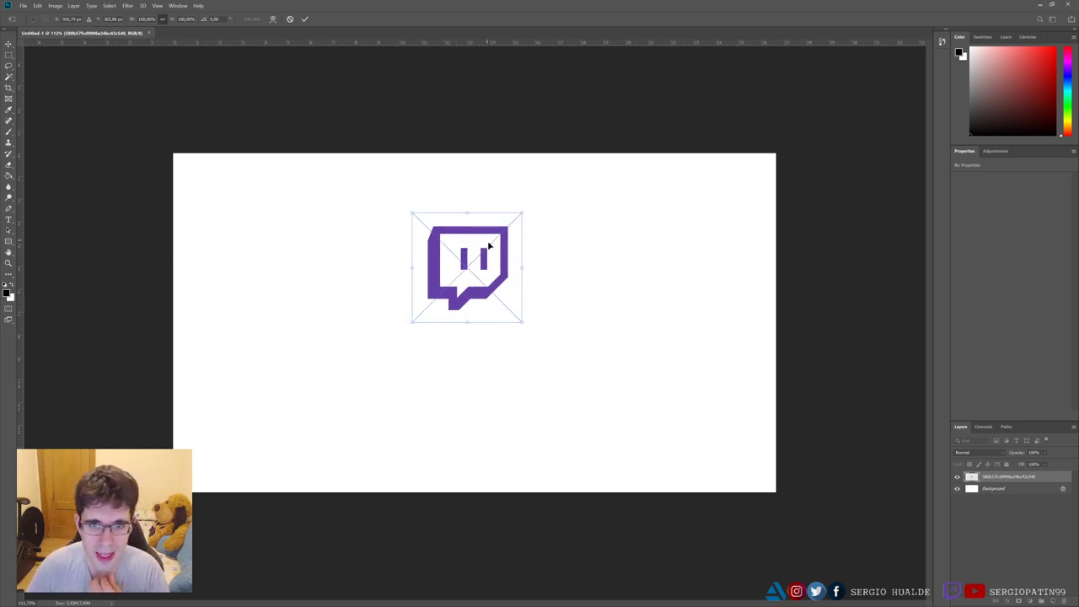
pyautogui.moveTo(494, 261)
pyautogui.mouseDown()
pyautogui.moveTo(588, 246)
pyautogui.moveTo(528, 208)
pyautogui.moveTo(369, 288)
pyautogui.moveTo(615, 230)
pyautogui.moveTo(312, 312)
pyautogui.moveTo(532, 371)
pyautogui.moveTo(413, 244)
pyautogui.moveTo(550, 284)
pyautogui.moveTo(525, 288)
pyautogui.mouseUp()
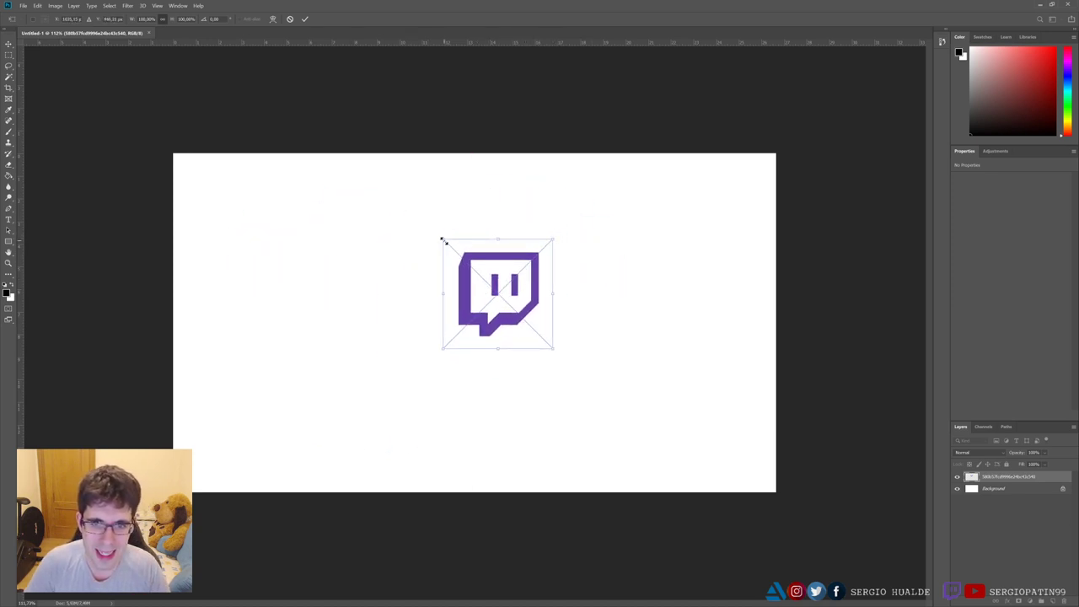
pyautogui.moveTo(554, 239)
pyautogui.mouseDown()
pyautogui.moveTo(584, 220)
pyautogui.moveTo(508, 296)
pyautogui.moveTo(446, 328)
pyautogui.moveTo(571, 258)
pyautogui.moveTo(610, 209)
pyautogui.moveTo(582, 209)
pyautogui.moveTo(444, 305)
pyautogui.moveTo(565, 268)
pyautogui.moveTo(487, 183)
pyautogui.moveTo(483, 257)
pyautogui.moveTo(589, 233)
pyautogui.moveTo(477, 195)
pyautogui.moveTo(450, 257)
pyautogui.moveTo(568, 299)
pyautogui.moveTo(659, 221)
pyautogui.moveTo(535, 217)
pyautogui.moveTo(583, 236)
pyautogui.moveTo(523, 284)
pyautogui.moveTo(576, 251)
pyautogui.moveTo(557, 253)
pyautogui.moveTo(551, 269)
pyautogui.moveTo(552, 247)
pyautogui.moveTo(653, 265)
pyautogui.moveTo(733, 296)
pyautogui.moveTo(604, 194)
pyautogui.moveTo(696, 219)
pyautogui.moveTo(761, 368)
pyautogui.moveTo(717, 268)
pyautogui.moveTo(557, 214)
pyautogui.moveTo(660, 265)
pyautogui.mouseUp()
# Step: Try distorting the logo by pulling its corners, then cancel to restore its shape
pyautogui.moveTo(450, 214); pyautogui.dragTo(449, 344)
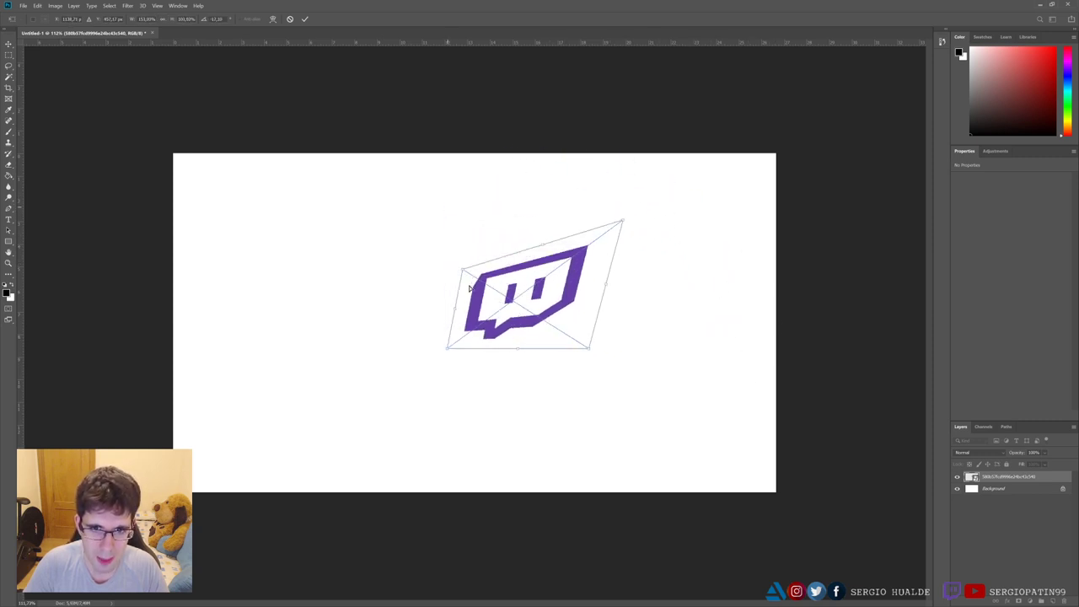
pyautogui.moveTo(589, 348); pyautogui.dragTo(570, 483)
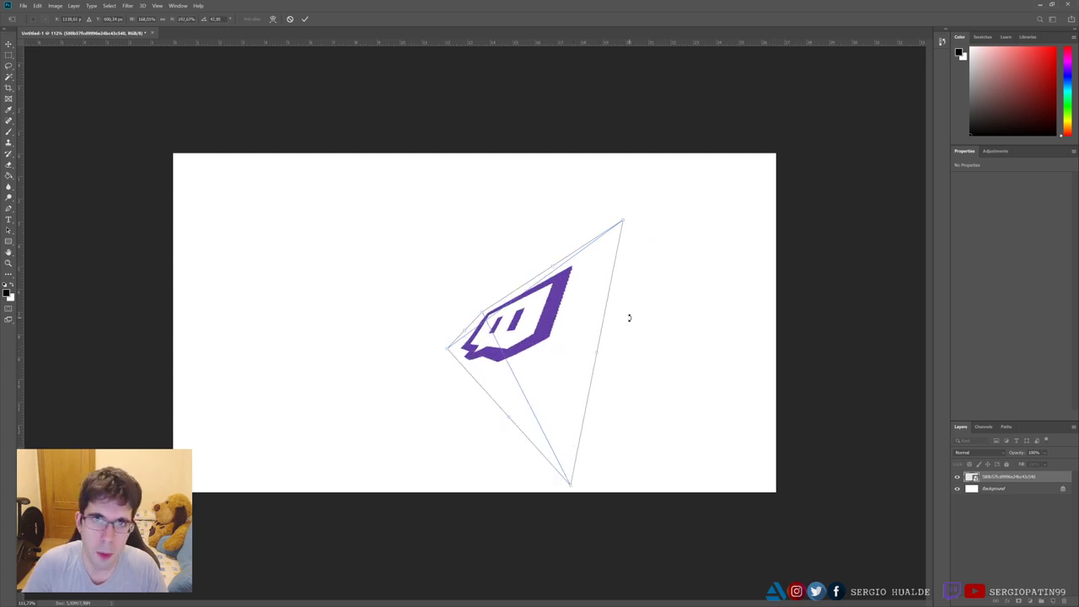
pyautogui.press('Escape')
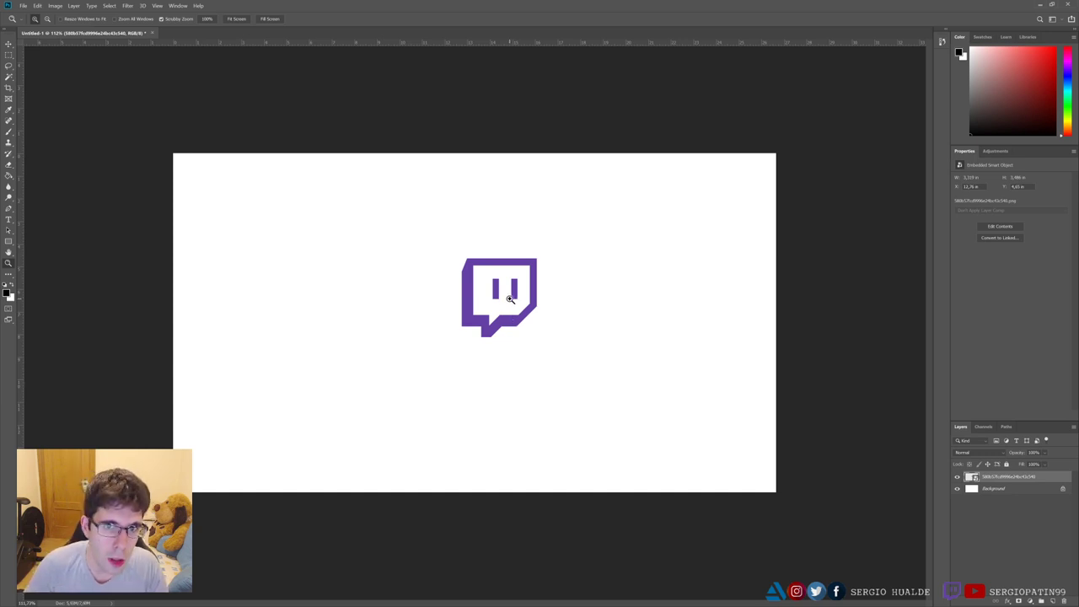
# Step: Scale the Twitch logo up into the canvas's lower-left corner and dock the Layers panel on the left
pyautogui.hotkey('ctrl', 't')
pyautogui.moveTo(510, 299); pyautogui.dragTo(460, 312)
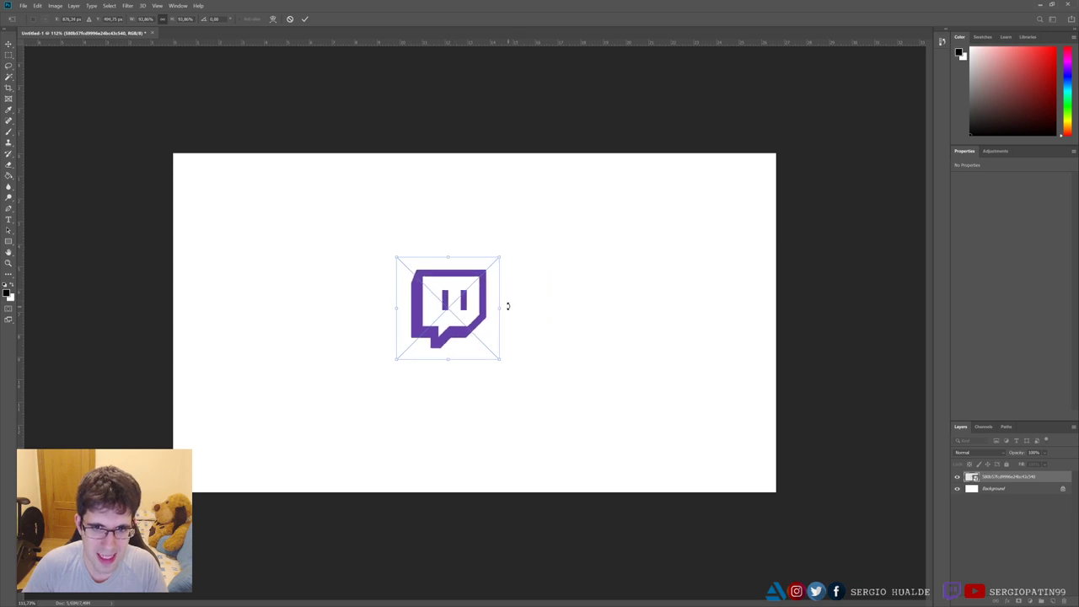
pyautogui.moveTo(497, 255); pyautogui.dragTo(565, 193)
pyautogui.moveTo(525, 269)
pyautogui.mouseDown()
pyautogui.moveTo(273, 294)
pyautogui.moveTo(296, 301)
pyautogui.mouseUp()
pyautogui.moveTo(330, 227); pyautogui.dragTo(351, 218)
pyautogui.moveTo(301, 272); pyautogui.dragTo(302, 385)
pyautogui.press('Return')
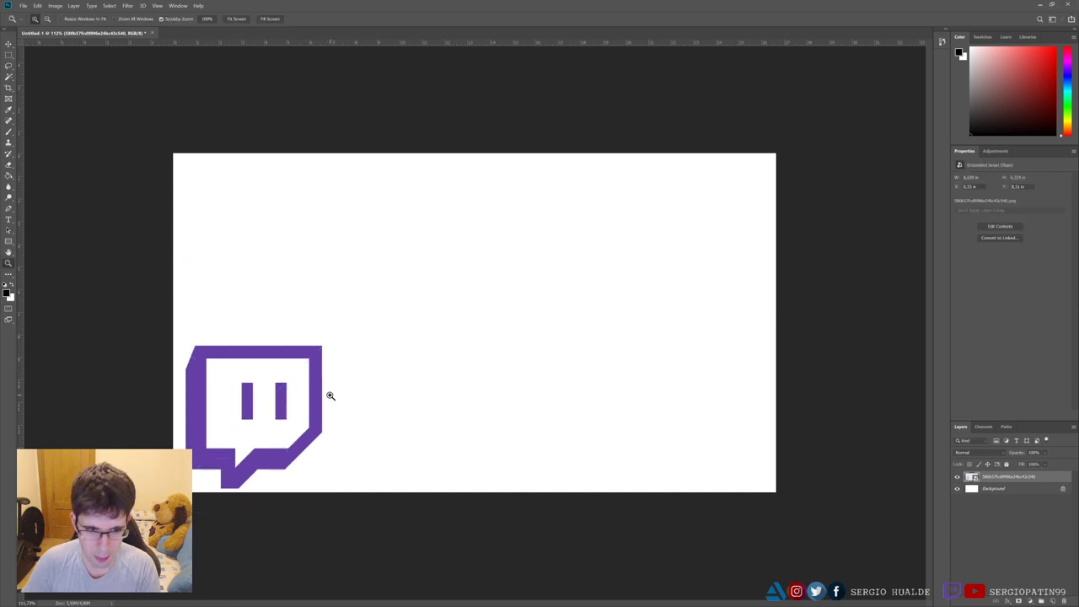
pyautogui.press('z')
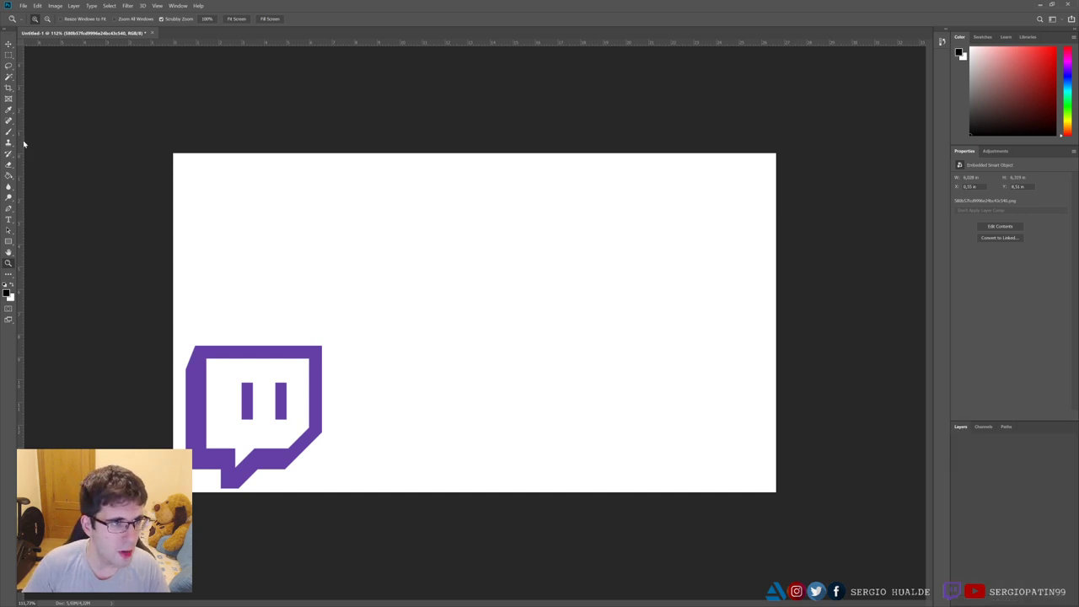
pyautogui.moveTo(24, 143); pyautogui.dragTo(101, 39)
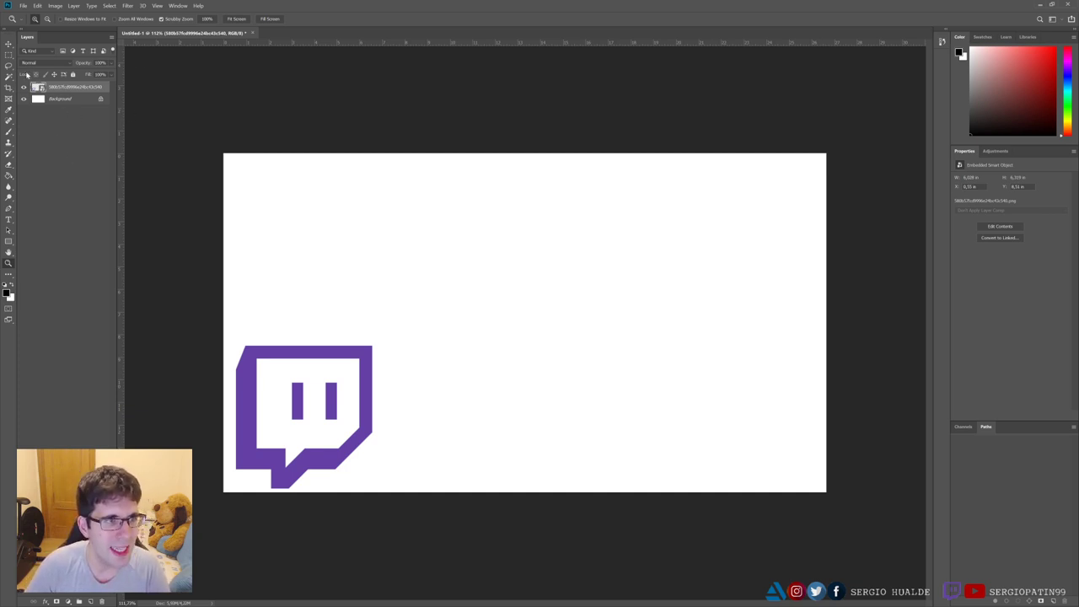
# Step: Reposition the Twitch logo within the lower-left area using the Move tool
pyautogui.click(8, 44)
pyautogui.moveTo(247, 365)
pyautogui.mouseDown()
pyautogui.moveTo(296, 366)
pyautogui.moveTo(594, 225)
pyautogui.mouseUp()
pyautogui.moveTo(332, 231); pyautogui.dragTo(292, 343)
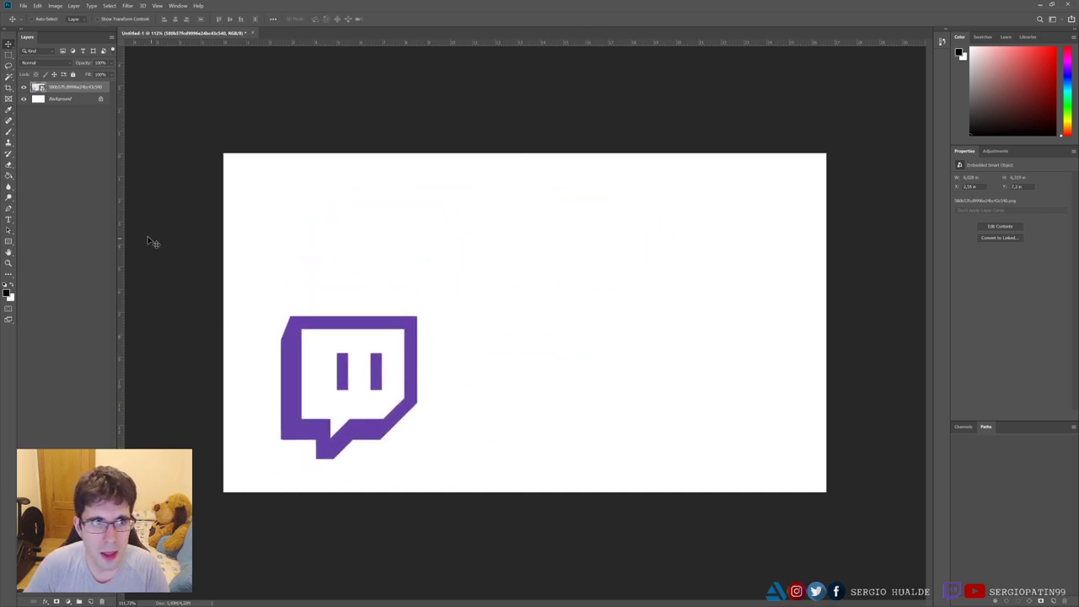
pyautogui.moveTo(374, 333); pyautogui.dragTo(409, 301)
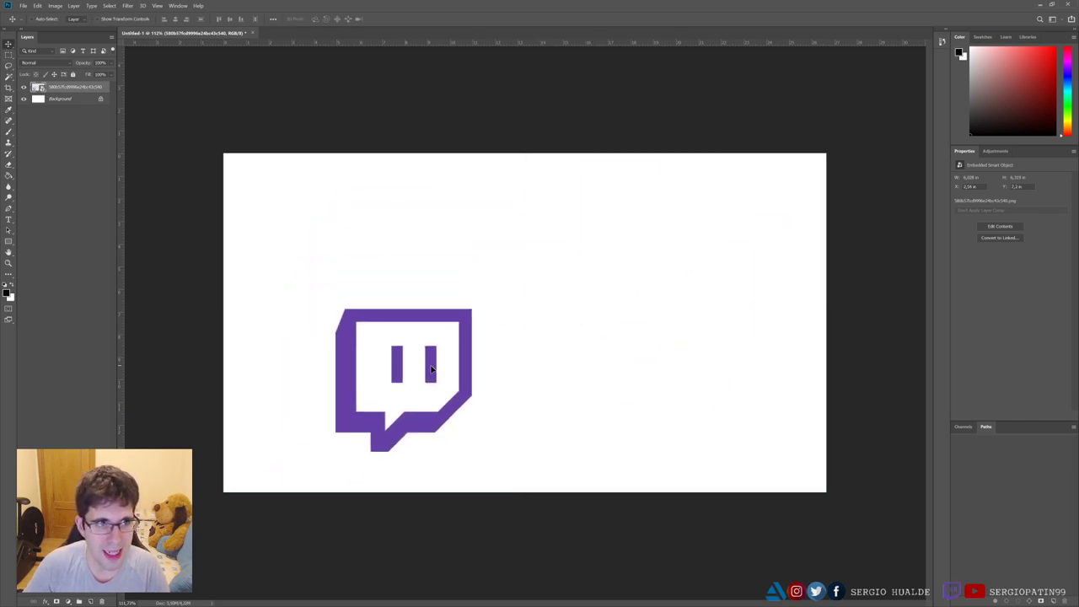
pyautogui.moveTo(377, 352); pyautogui.dragTo(328, 361)
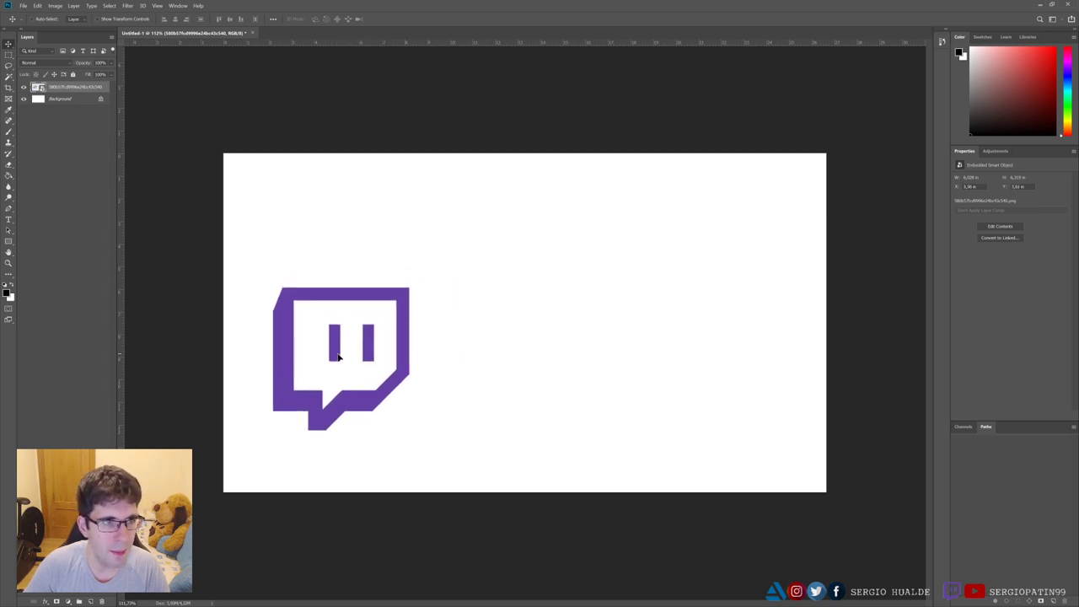
# Step: Draw a rectangular marquee over the logo, shift the logo right and up, then deselect
pyautogui.click(8, 54)
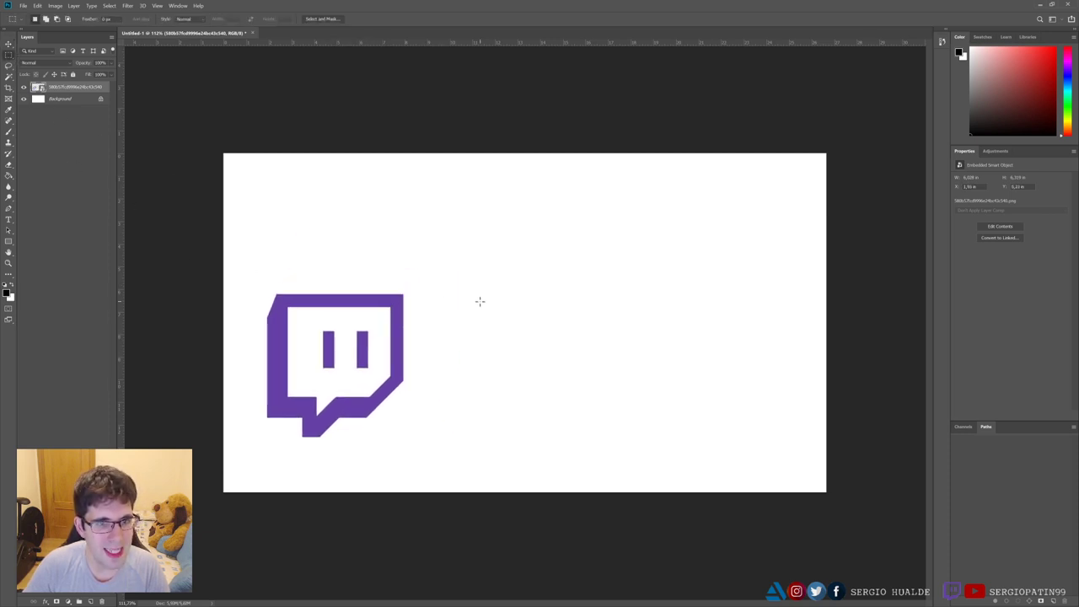
pyautogui.moveTo(504, 222)
pyautogui.mouseDown()
pyautogui.moveTo(320, 395)
pyautogui.moveTo(504, 222)
pyautogui.mouseUp()
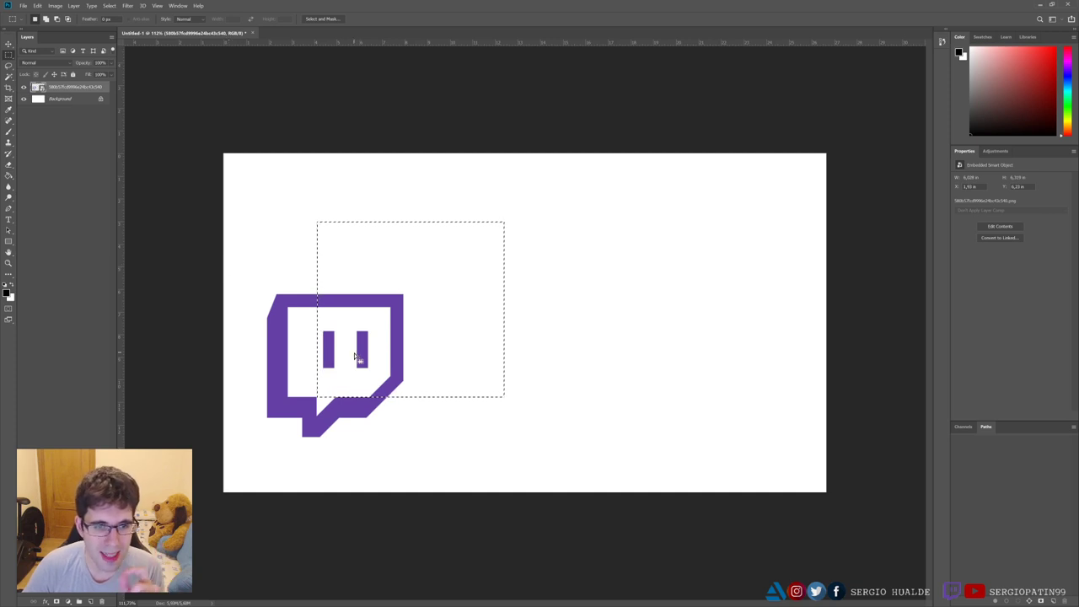
pyautogui.moveTo(362, 340); pyautogui.dragTo(363, 335)
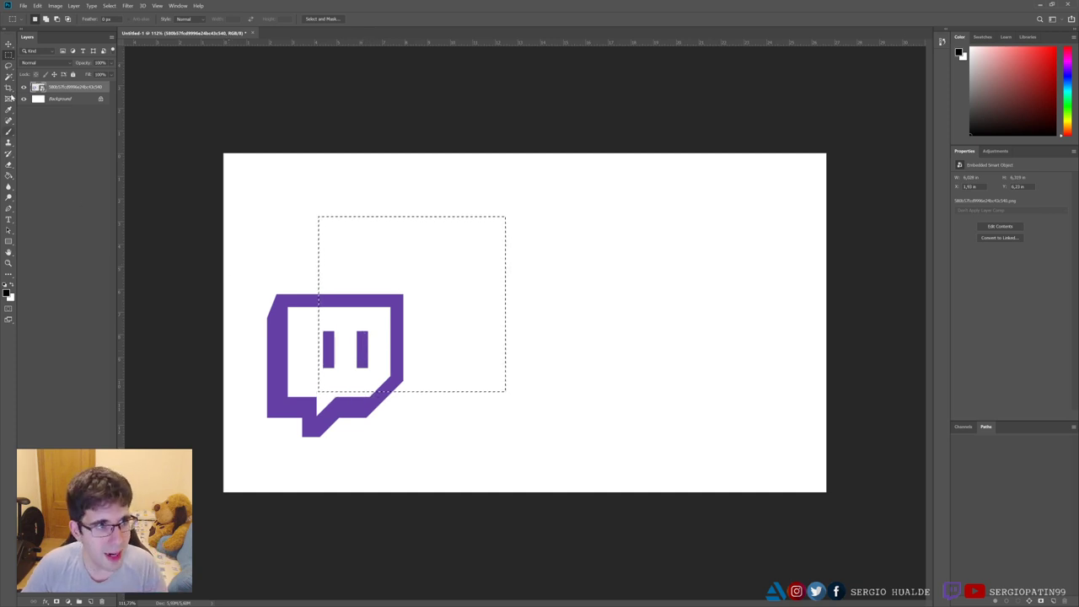
pyautogui.press('v')
pyautogui.moveTo(385, 301); pyautogui.dragTo(479, 291)
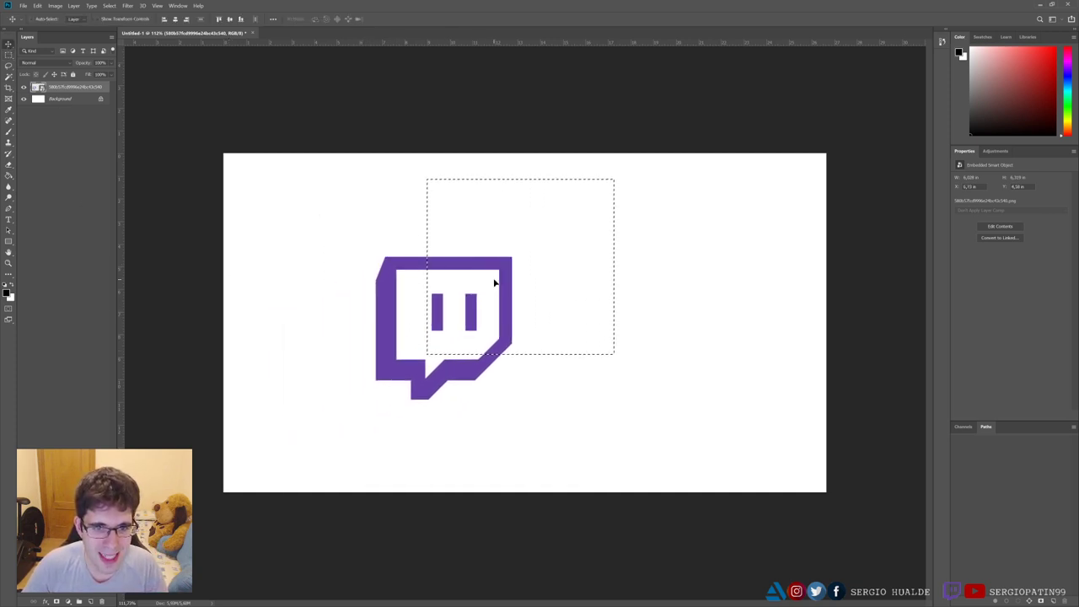
pyautogui.moveTo(438, 338); pyautogui.dragTo(409, 346)
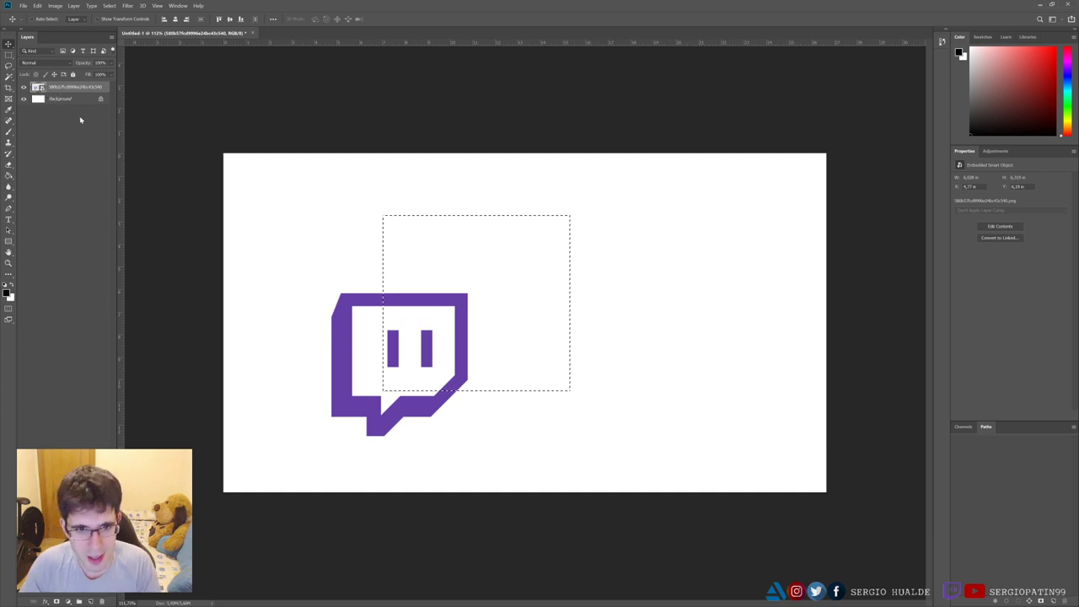
pyautogui.hotkey('ctrl', 'd')
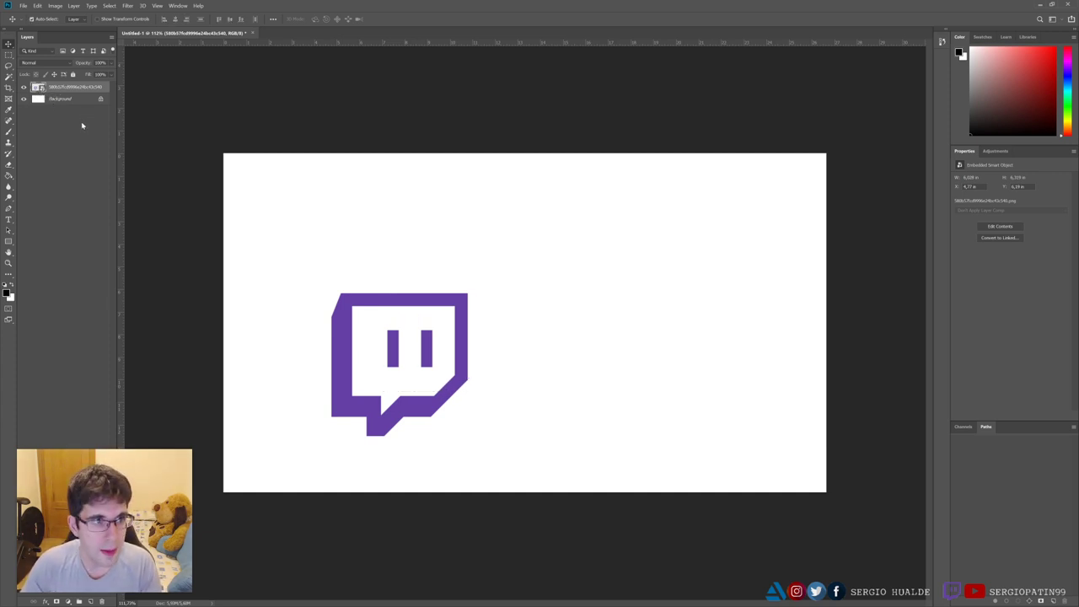
# Step: Duplicate the Twitch logo layer with Ctrl+J and rasterize the copy
pyautogui.hotkey('ctrl', 'j')
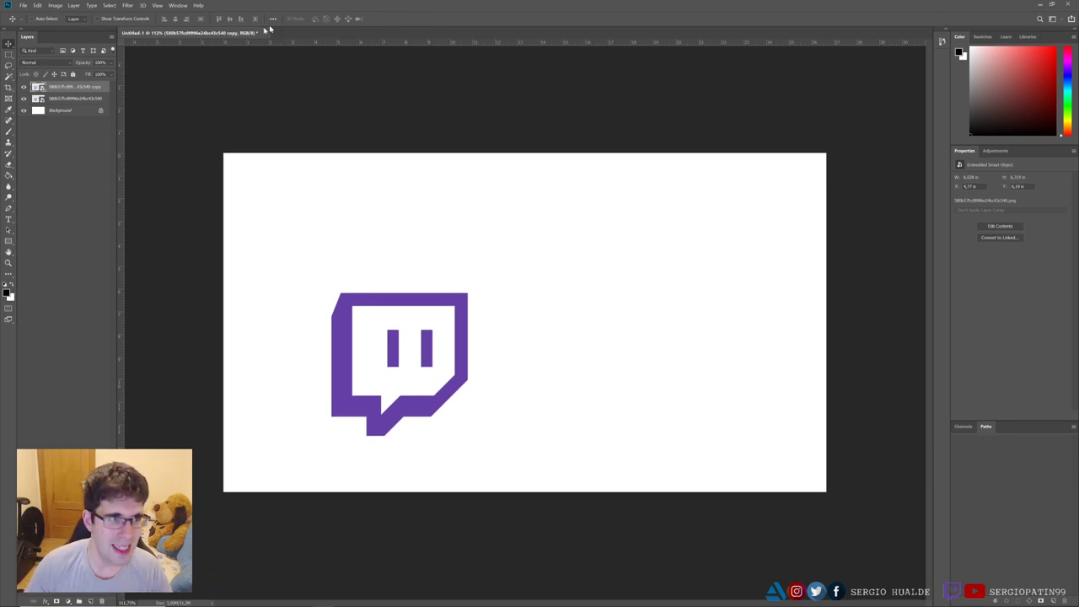
pyautogui.rightClick(51, 91)
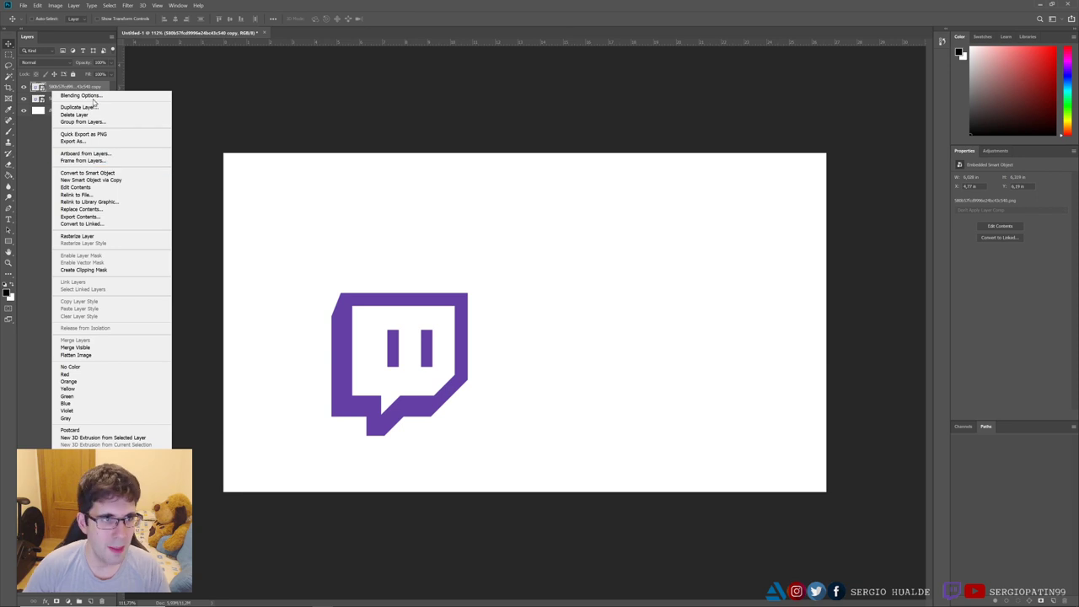
pyautogui.click(67, 89)
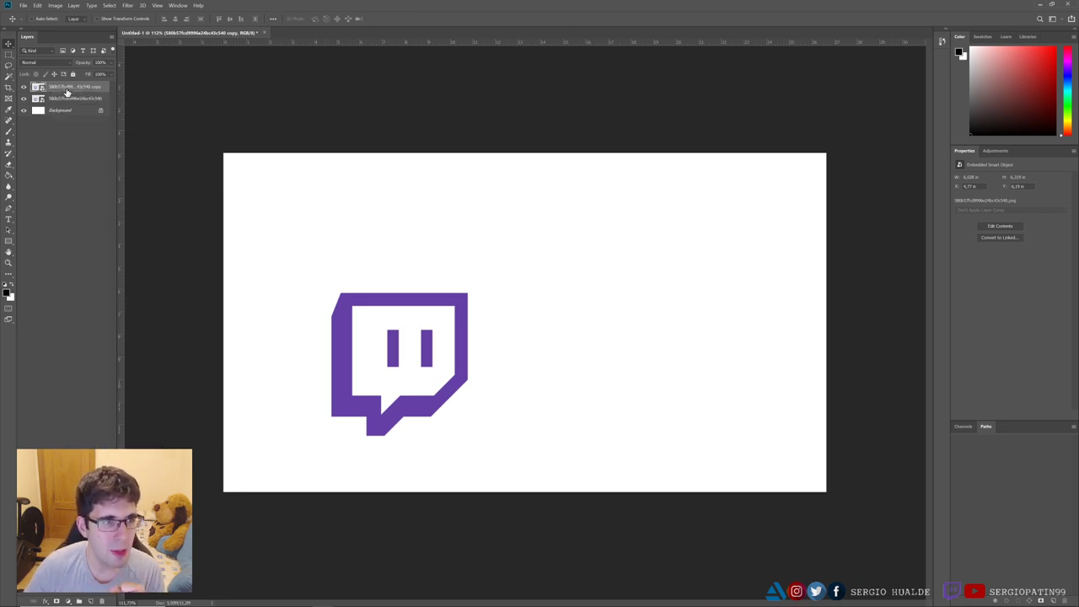
pyautogui.rightClick(68, 89)
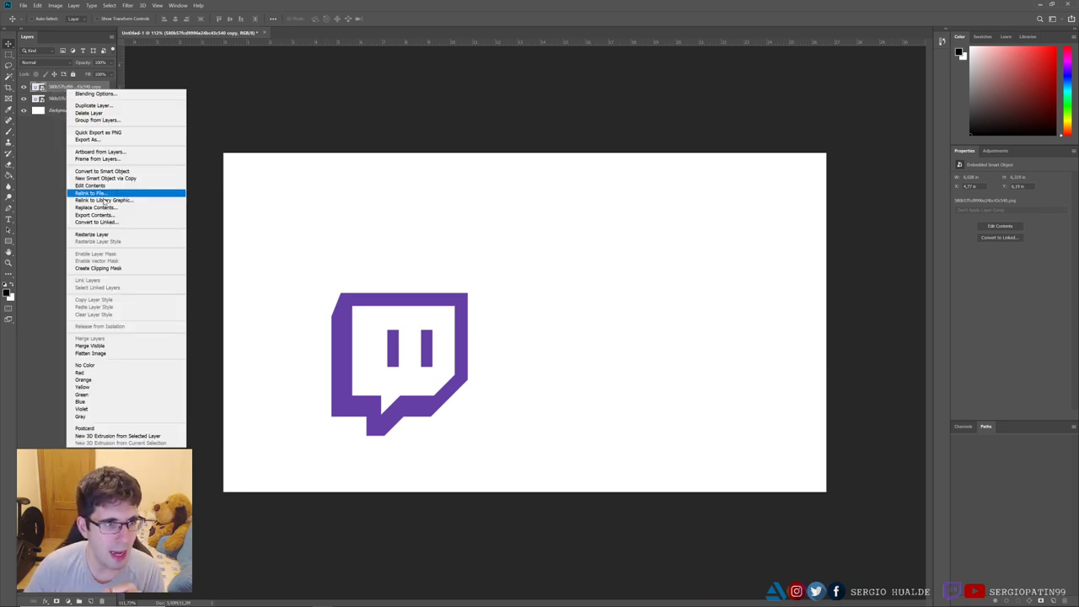
pyautogui.click(86, 235)
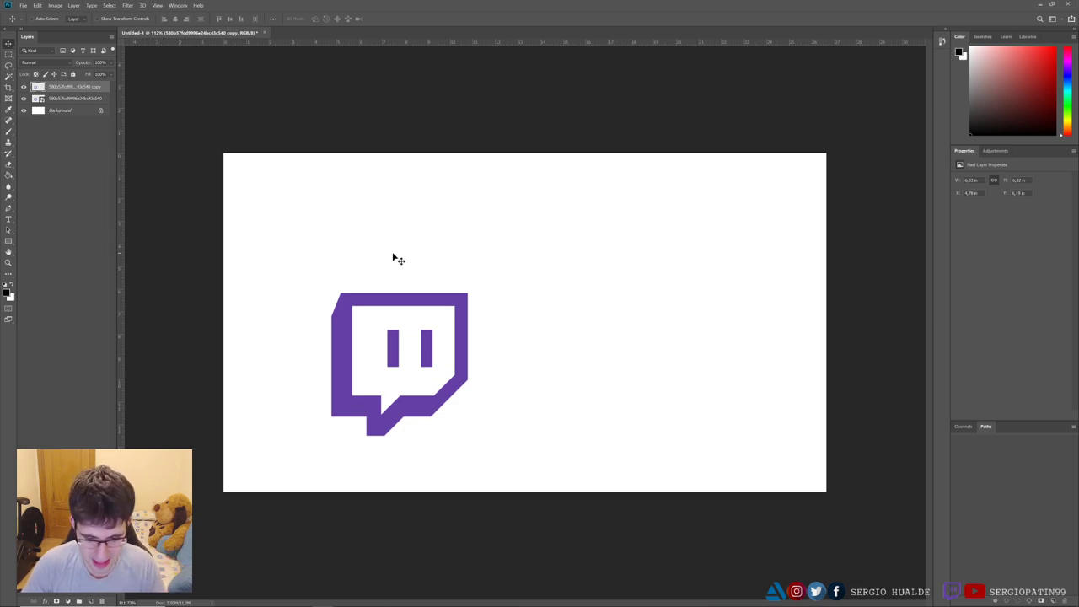
# Step: Marquee the copy's upper-right part, drag it up-right, hide the original, and delete the piece
pyautogui.press('m')
pyautogui.moveTo(521, 241); pyautogui.dragTo(376, 362)
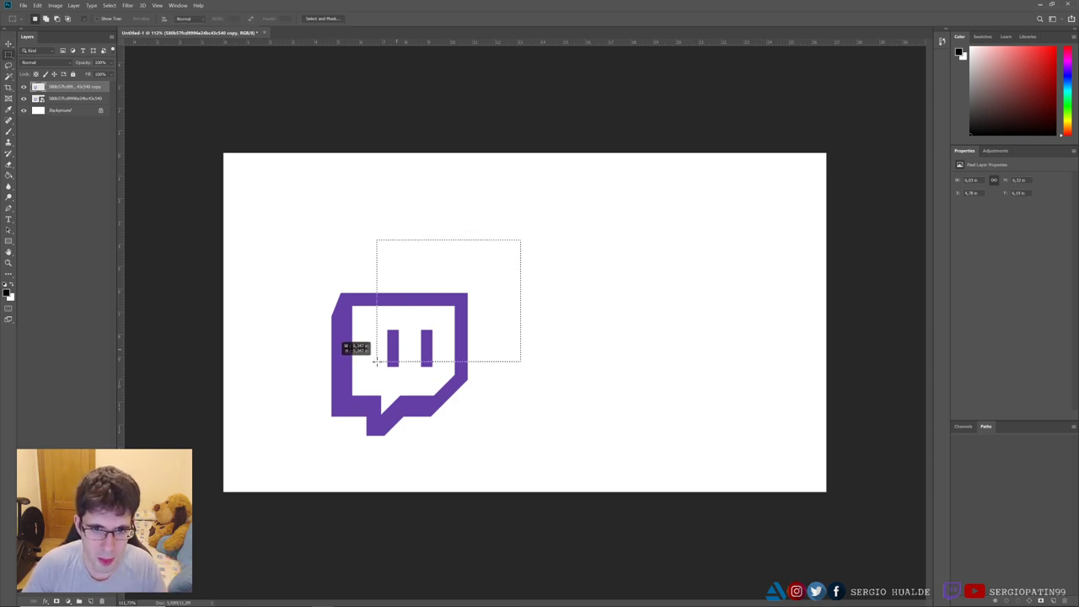
pyautogui.click(9, 43)
pyautogui.moveTo(447, 305); pyautogui.dragTo(555, 241)
pyautogui.click(23, 99)
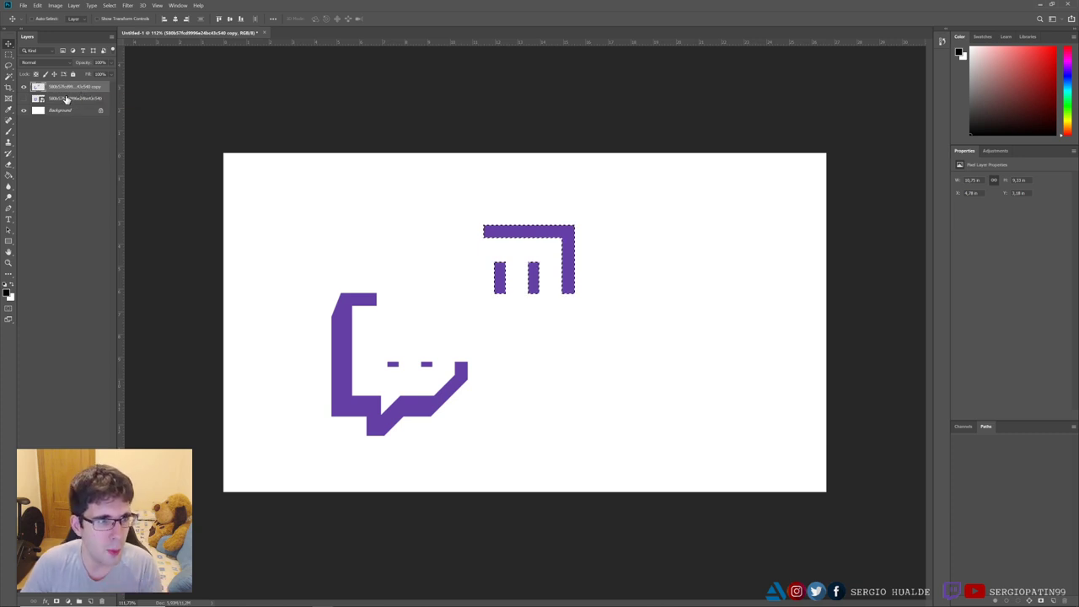
pyautogui.press('Delete')
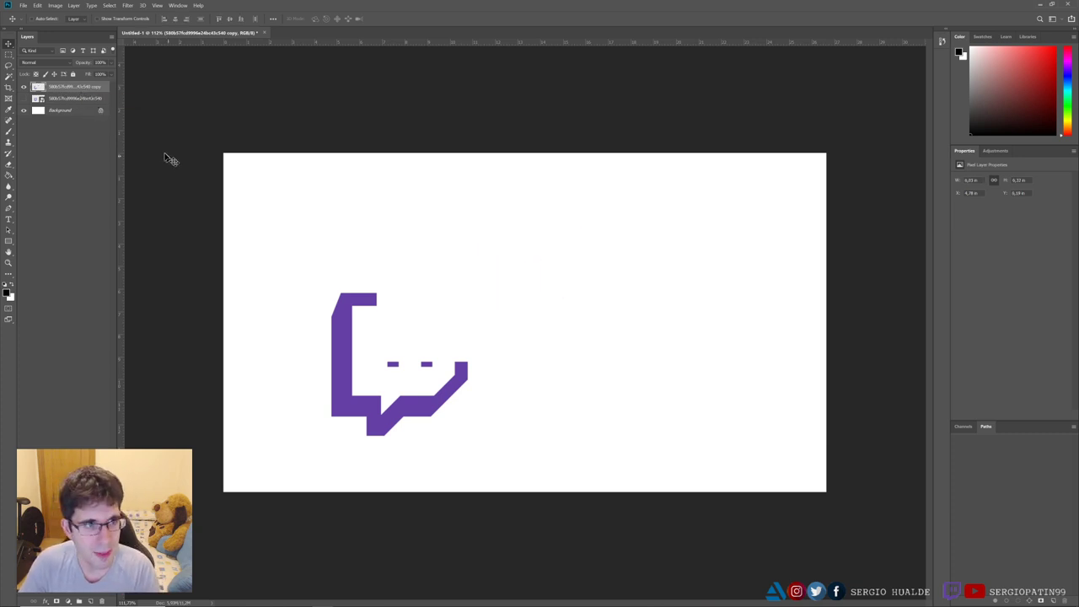
# Step: Delete the rasterized copy, show the original again, and make a small logo copy to its right
pyautogui.press('Delete')
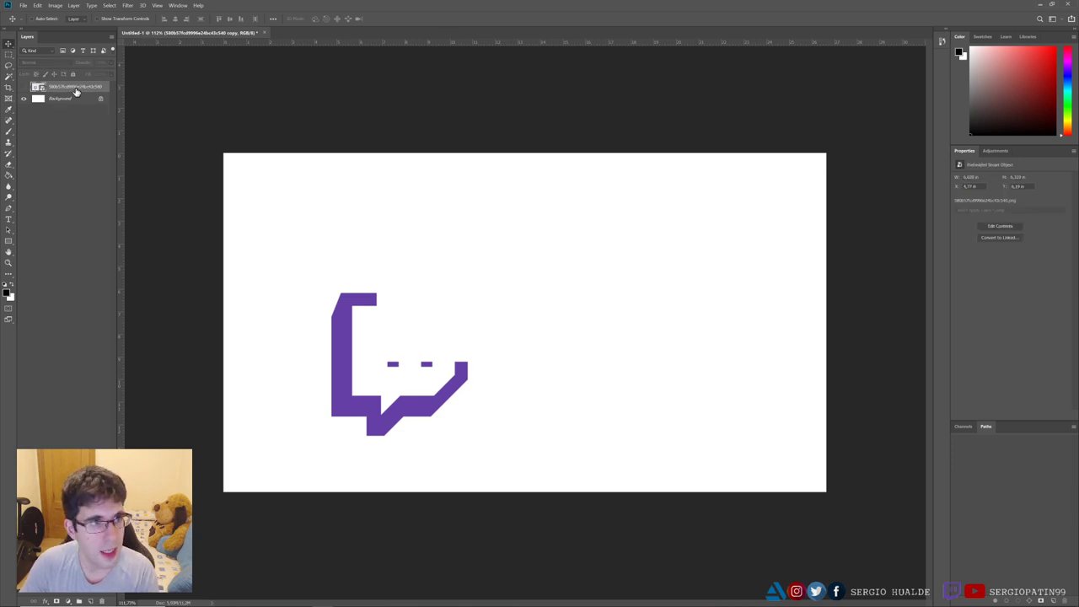
pyautogui.click(24, 86)
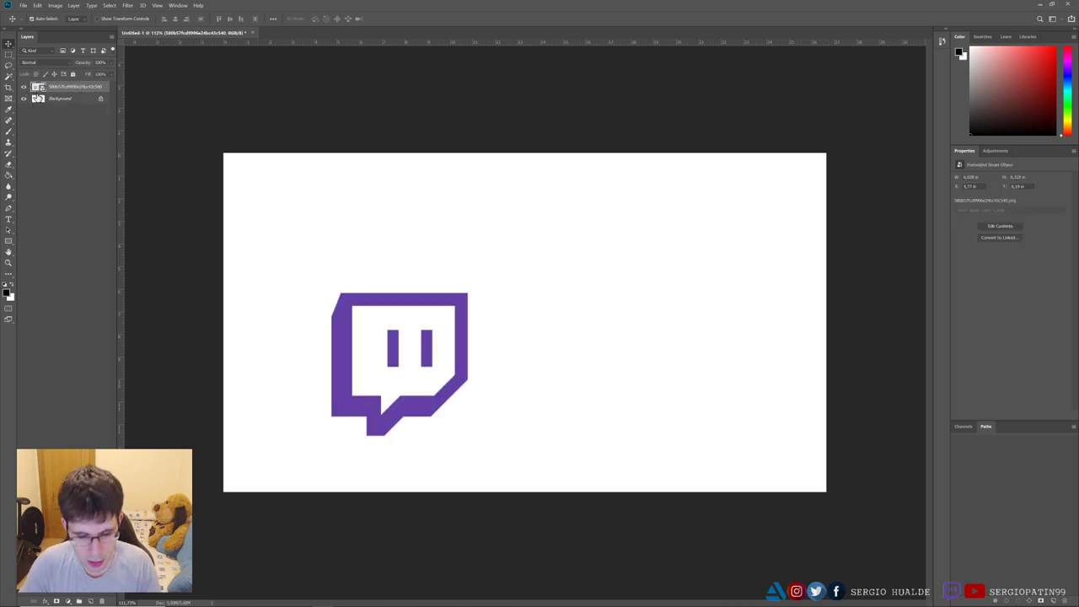
pyautogui.moveTo(407, 332)
pyautogui.mouseDown()
pyautogui.moveTo(660, 325)
pyautogui.moveTo(533, 398)
pyautogui.mouseUp()
pyautogui.hotkey('ctrl', 't')
pyautogui.press('Return')
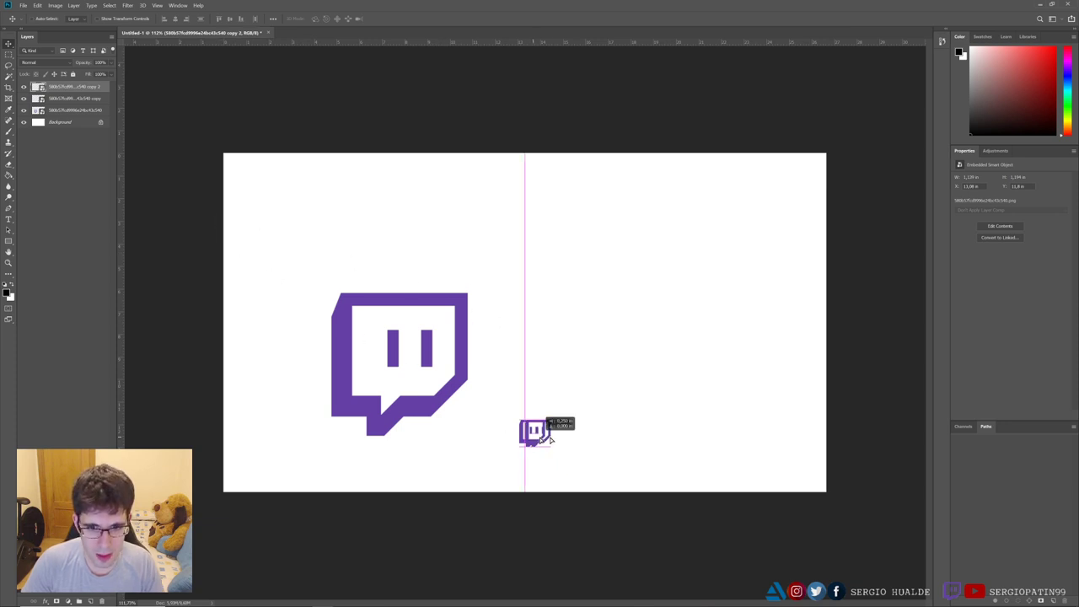
# Step: Duplicate the small logo further right, rasterize it, and scale it up hugely at the canvas's right edge
pyautogui.keyDown('alt'); pyautogui.moveTo(547, 455); pyautogui.dragTo(691, 489); pyautogui.keyUp('alt')
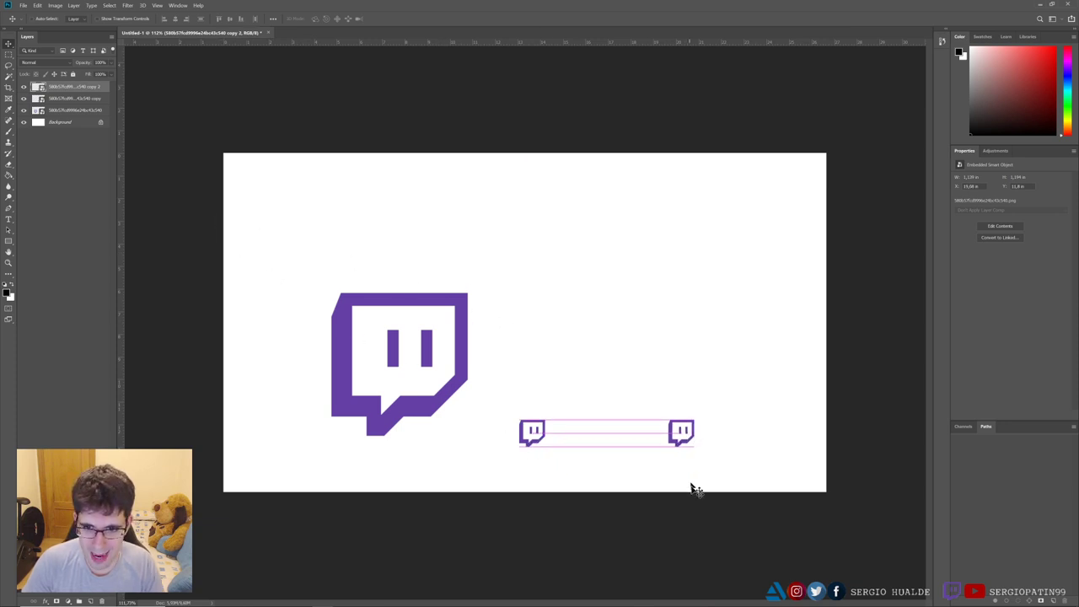
pyautogui.rightClick(67, 87)
pyautogui.click(93, 234)
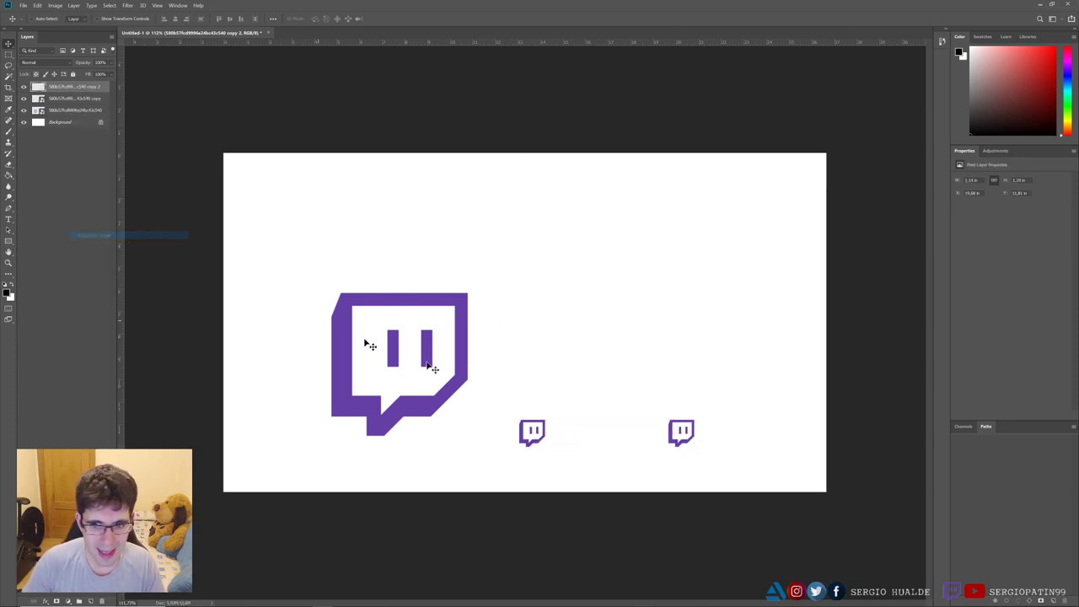
pyautogui.moveTo(680, 433)
pyautogui.mouseDown()
pyautogui.moveTo(626, 438)
pyautogui.moveTo(856, 193)
pyautogui.mouseUp()
pyautogui.hotkey('ctrl', 't')
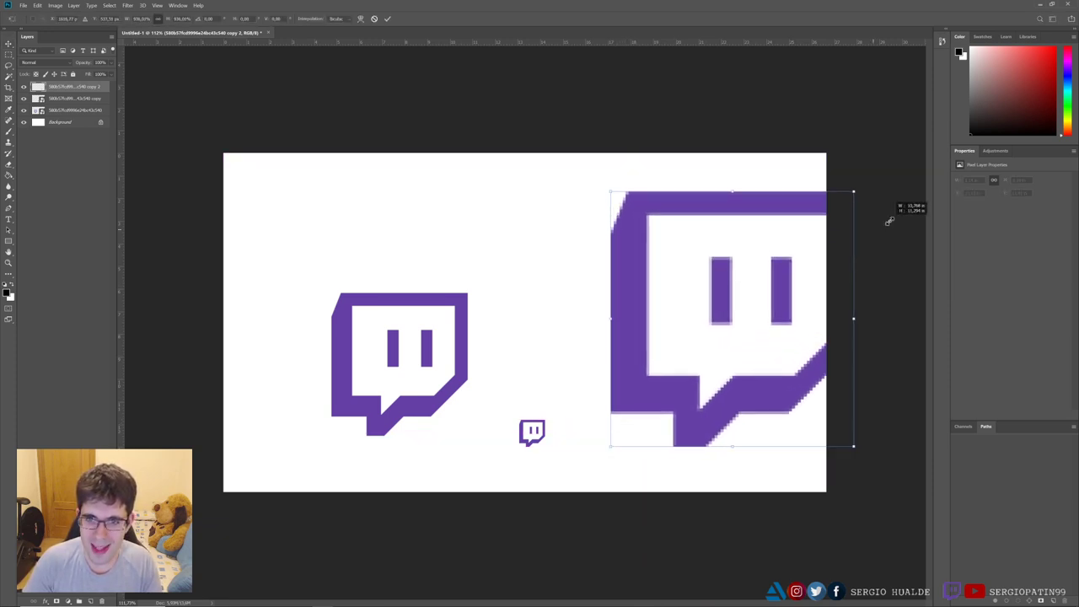
pyautogui.press('Return')
pyautogui.press('Return')
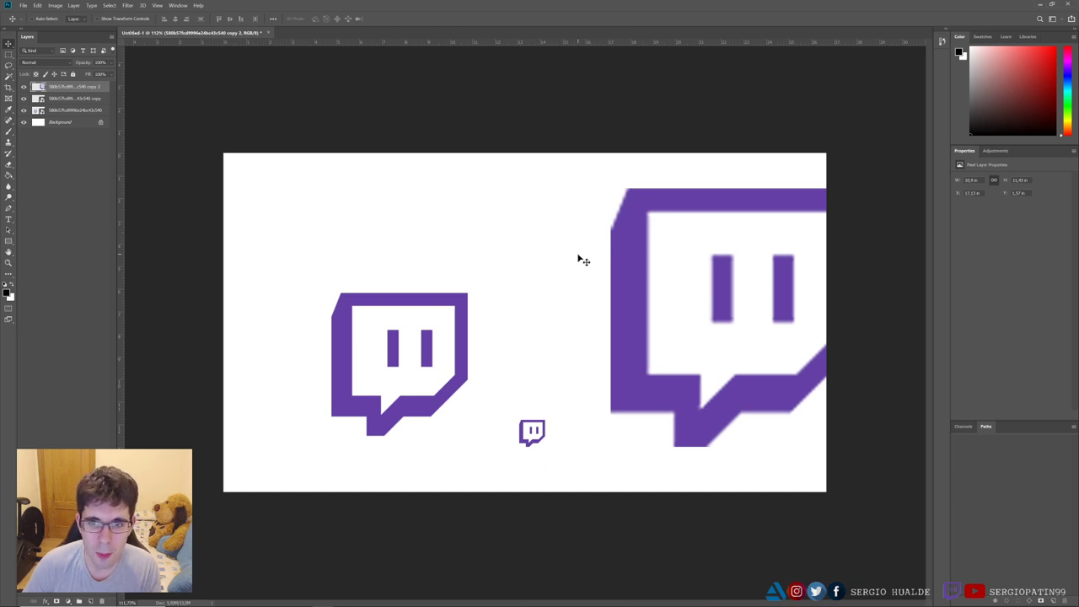
pyautogui.click(79, 98)
pyautogui.hotkey('ctrl', 't')
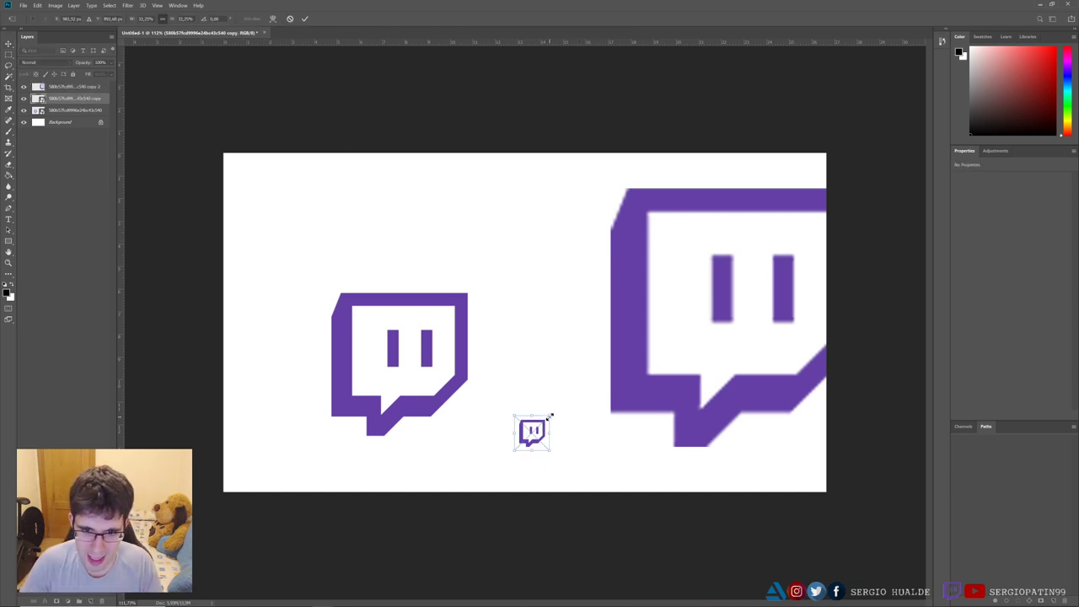
# Step: Enlarge the middle logo copy and move it left, then delete both enlarged copies
pyautogui.moveTo(550, 416); pyautogui.dragTo(871, 205)
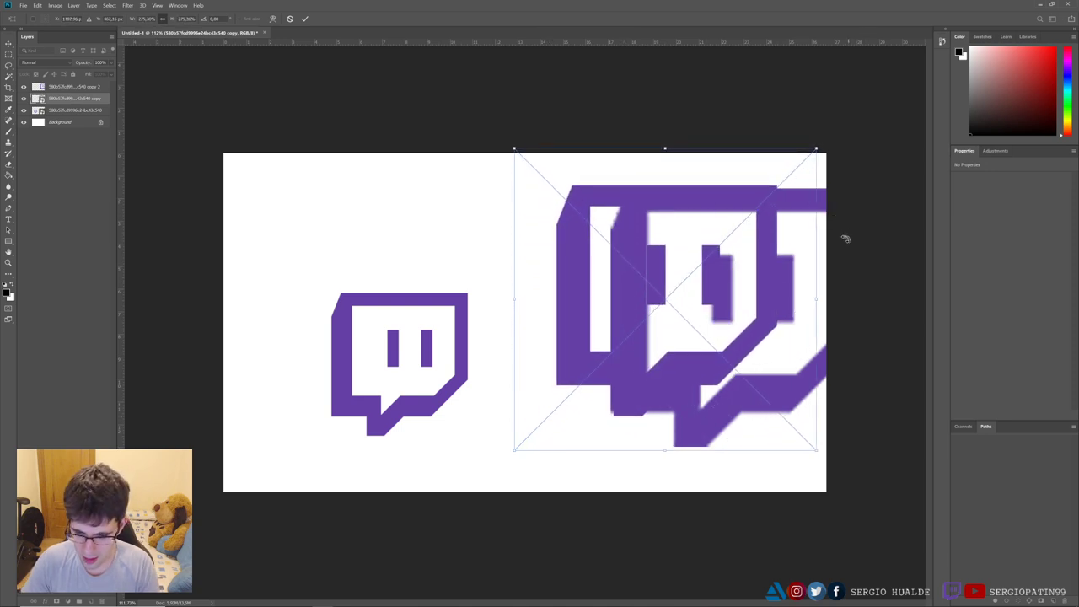
pyautogui.press('Return')
pyautogui.moveTo(582, 278)
pyautogui.mouseDown()
pyautogui.moveTo(628, 257)
pyautogui.moveTo(495, 302)
pyautogui.mouseUp()
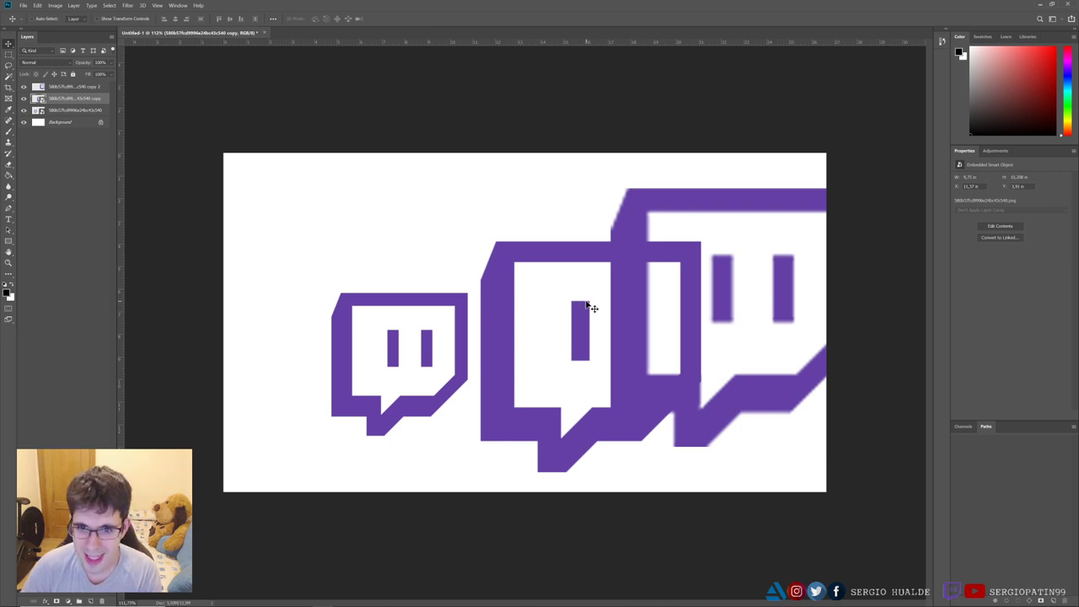
pyautogui.press('Delete')
pyautogui.click(88, 87)
pyautogui.press('Delete')
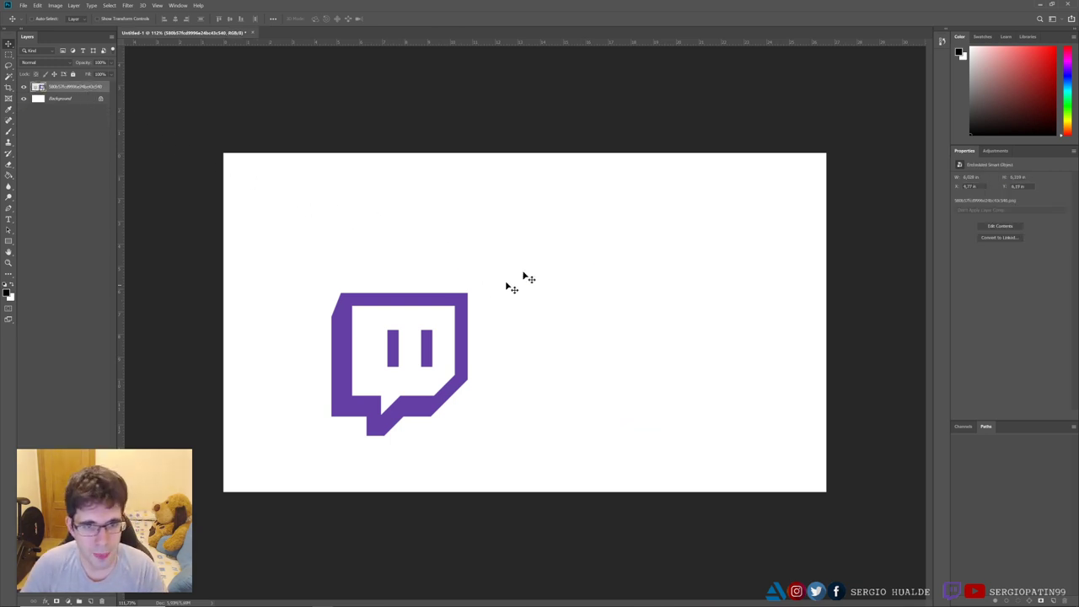
# Step: Move the Twitch logo up-left and draw several freehand lasso selections over it
pyautogui.moveTo(384, 360)
pyautogui.mouseDown()
pyautogui.moveTo(308, 354)
pyautogui.moveTo(316, 299)
pyautogui.mouseUp()
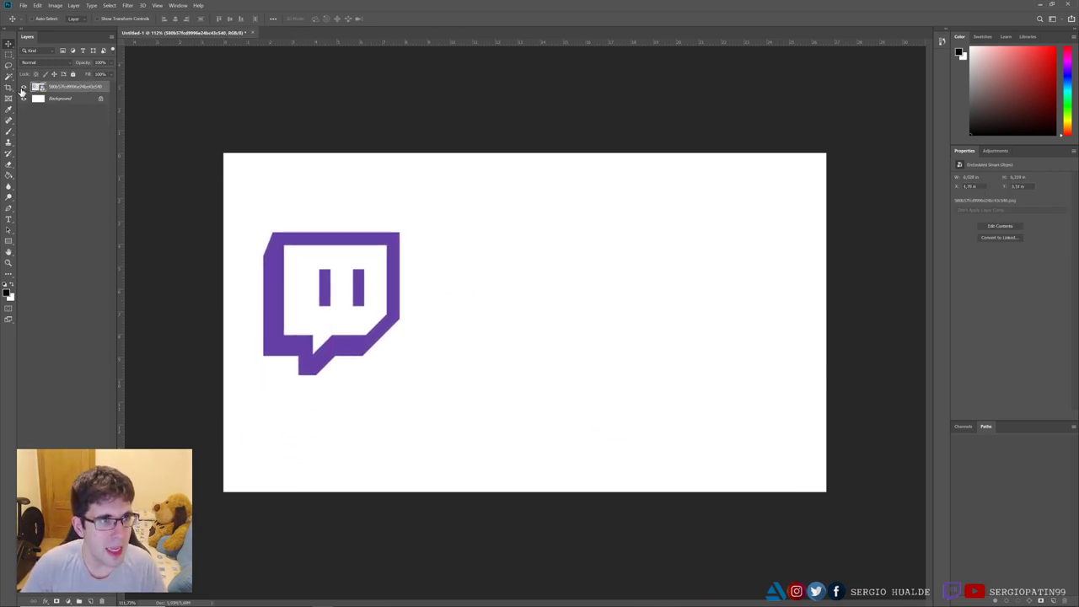
pyautogui.click(8, 66)
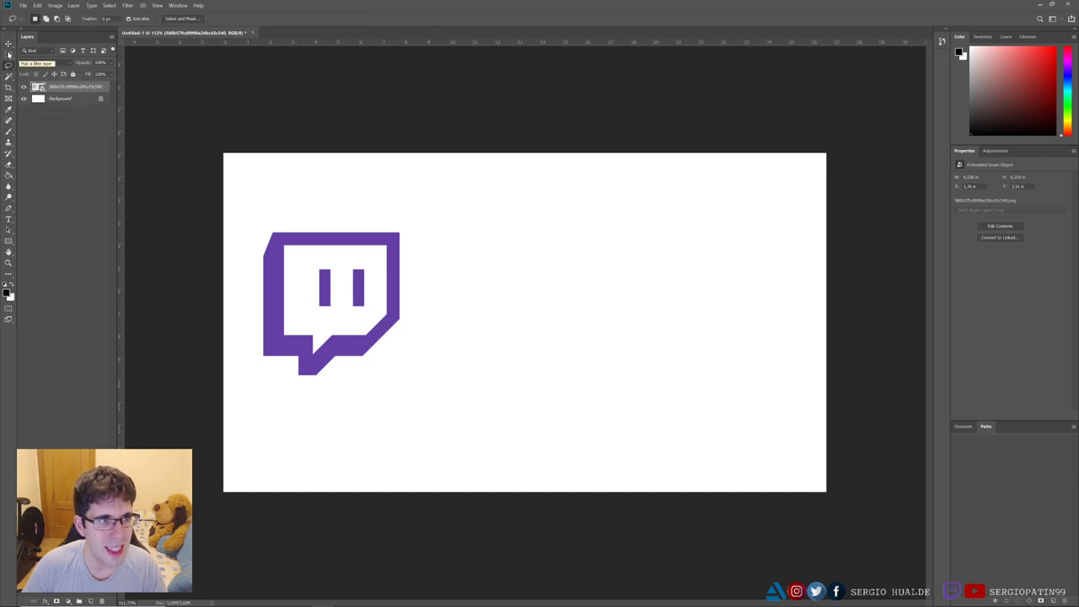
pyautogui.moveTo(426, 199)
pyautogui.mouseDown()
pyautogui.moveTo(356, 325)
pyautogui.moveTo(497, 328)
pyautogui.moveTo(497, 261)
pyautogui.mouseUp()
pyautogui.moveTo(476, 180); pyautogui.dragTo(596, 230)
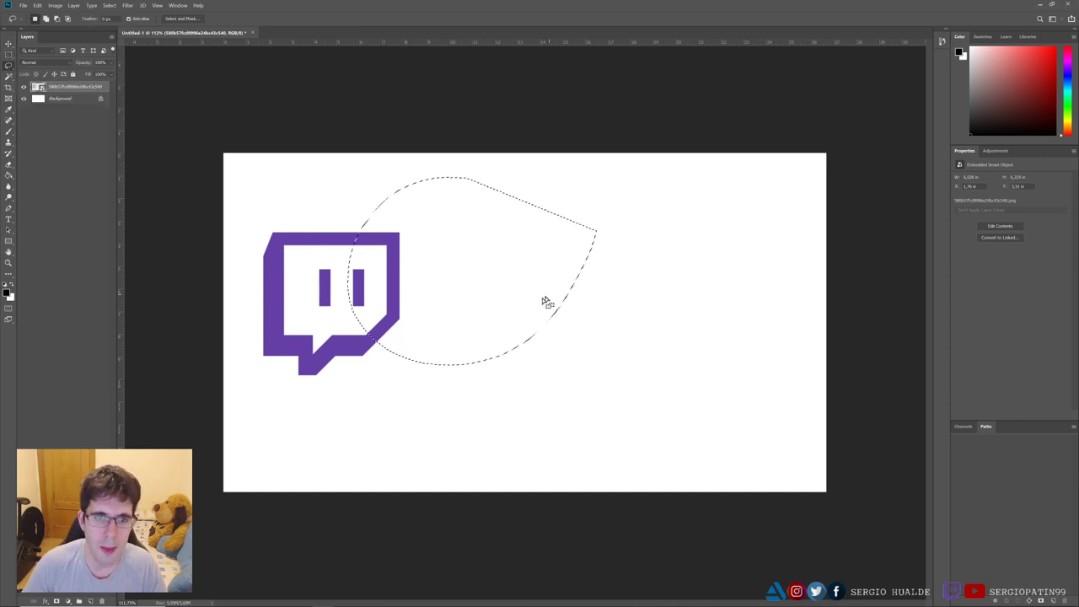
pyautogui.moveTo(381, 199); pyautogui.dragTo(480, 203)
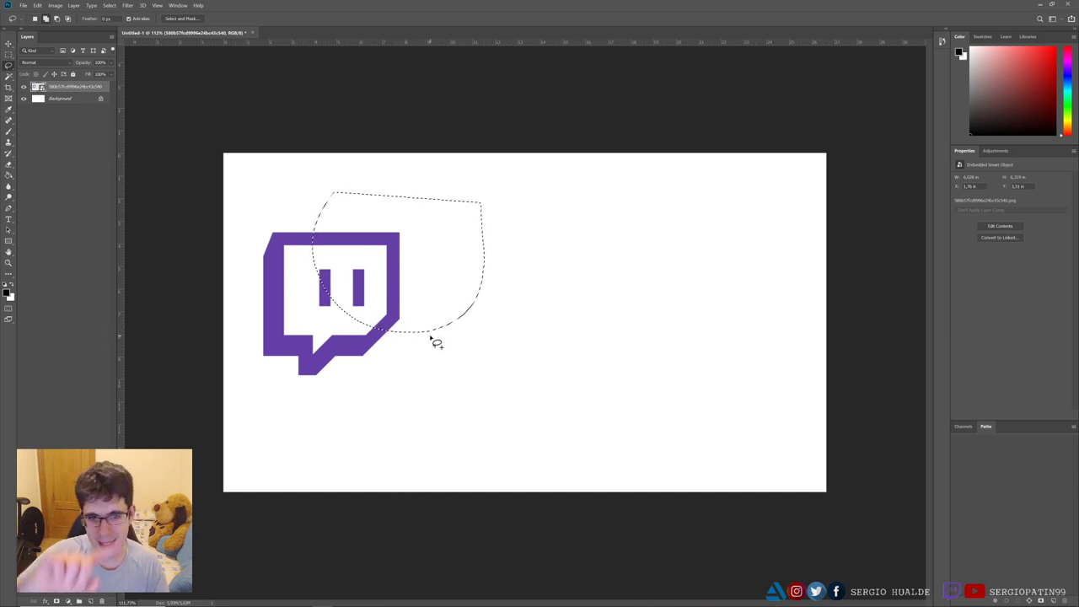
# Step: Add the logo's lower part to the lasso selection, subtract the lower-left area, then deselect
pyautogui.moveTo(409, 378); pyautogui.dragTo(459, 316)
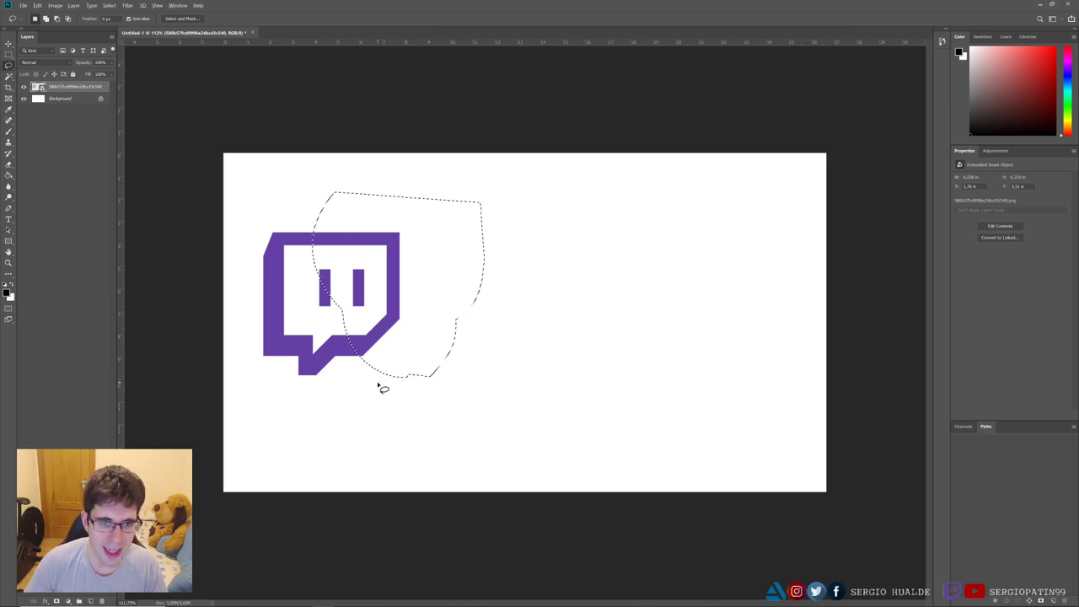
pyautogui.moveTo(390, 378); pyautogui.dragTo(316, 384)
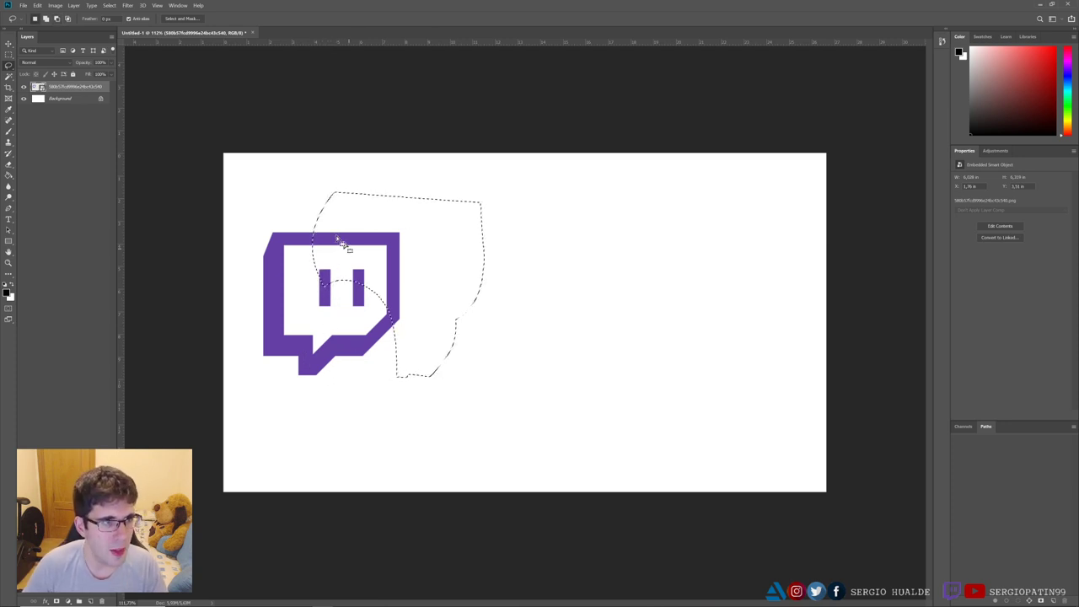
pyautogui.click(134, 199)
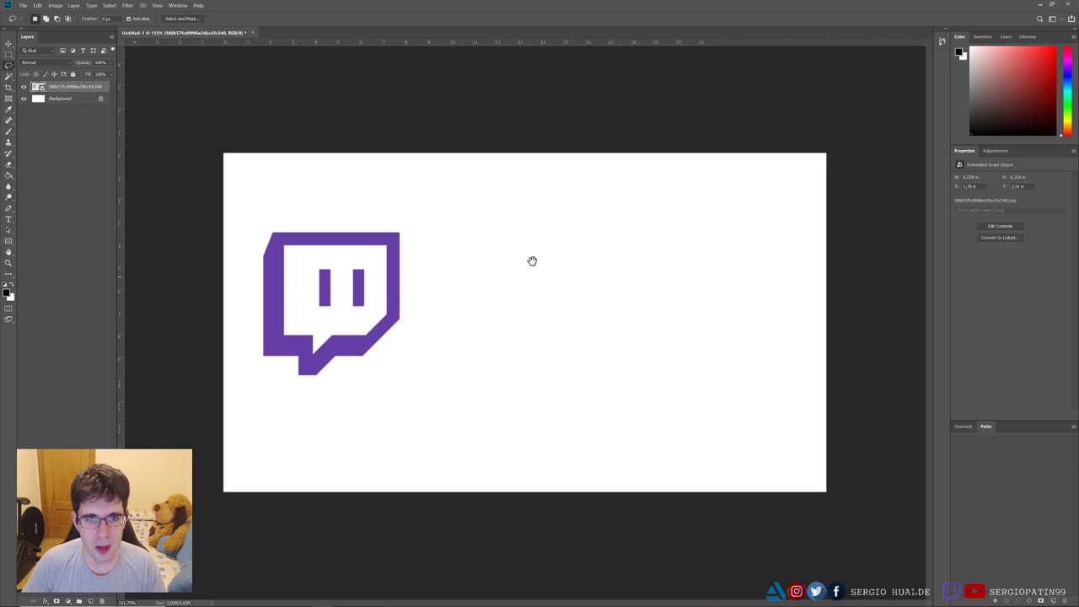
pyautogui.click(9, 79)
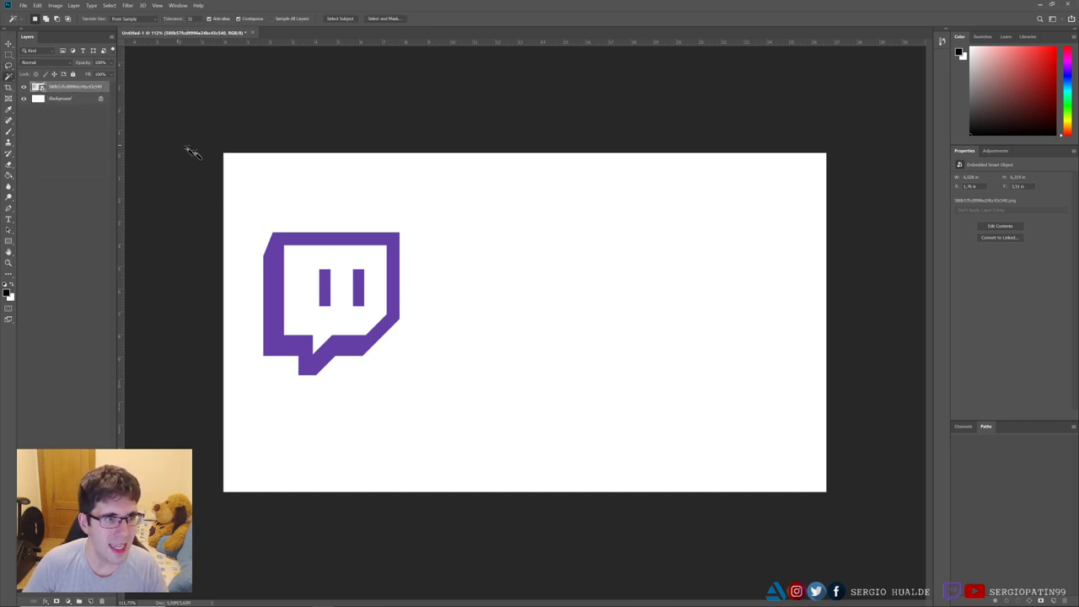
pyautogui.click(400, 192)
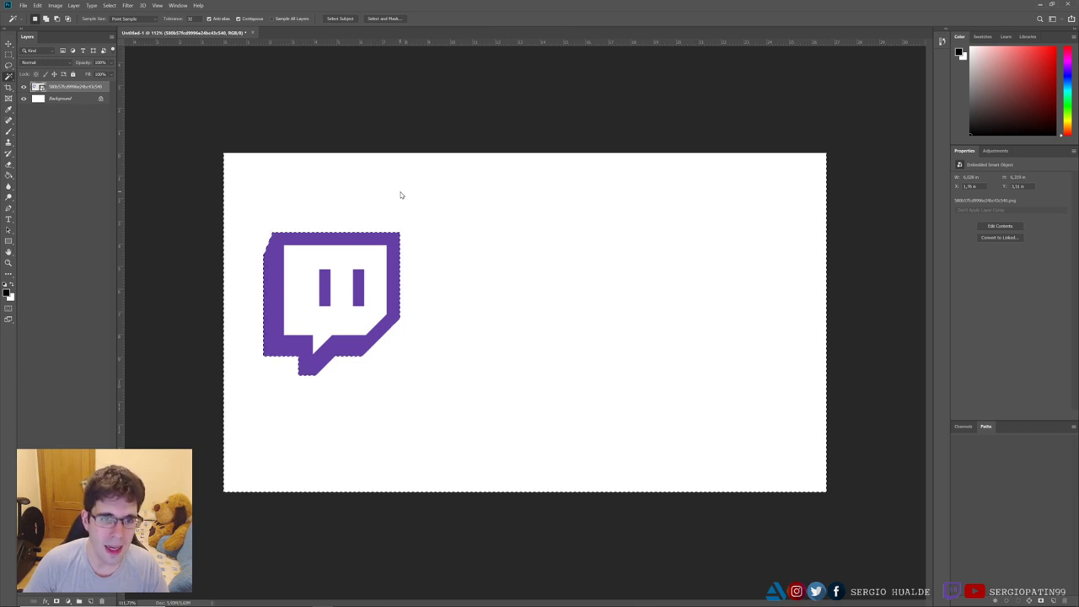
pyautogui.keyDown('shift'); pyautogui.click(349, 257); pyautogui.keyUp('shift')
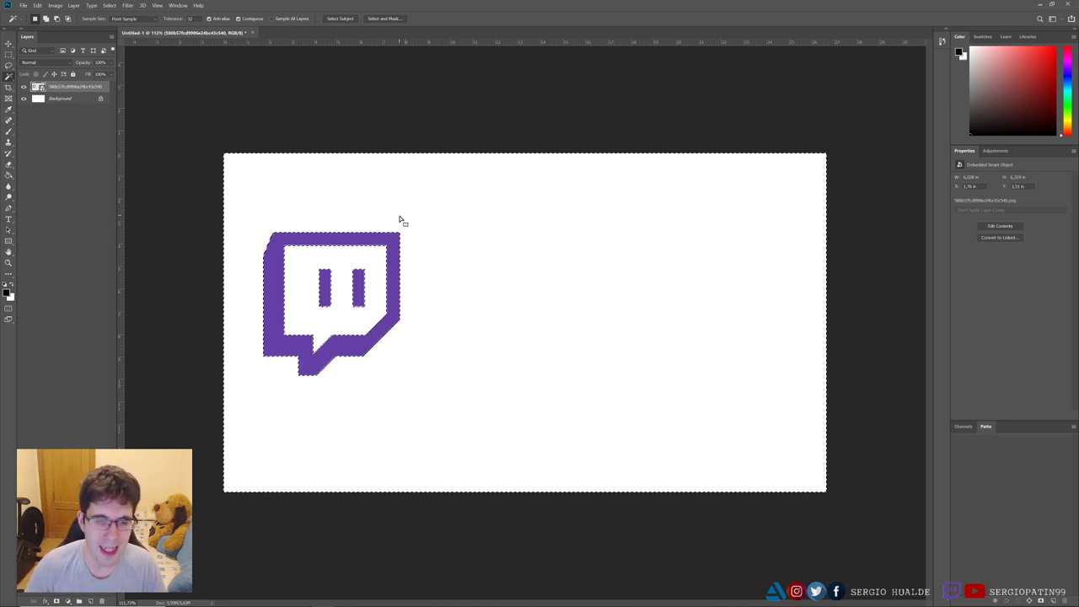
pyautogui.hotkey('ctrl', 'd')
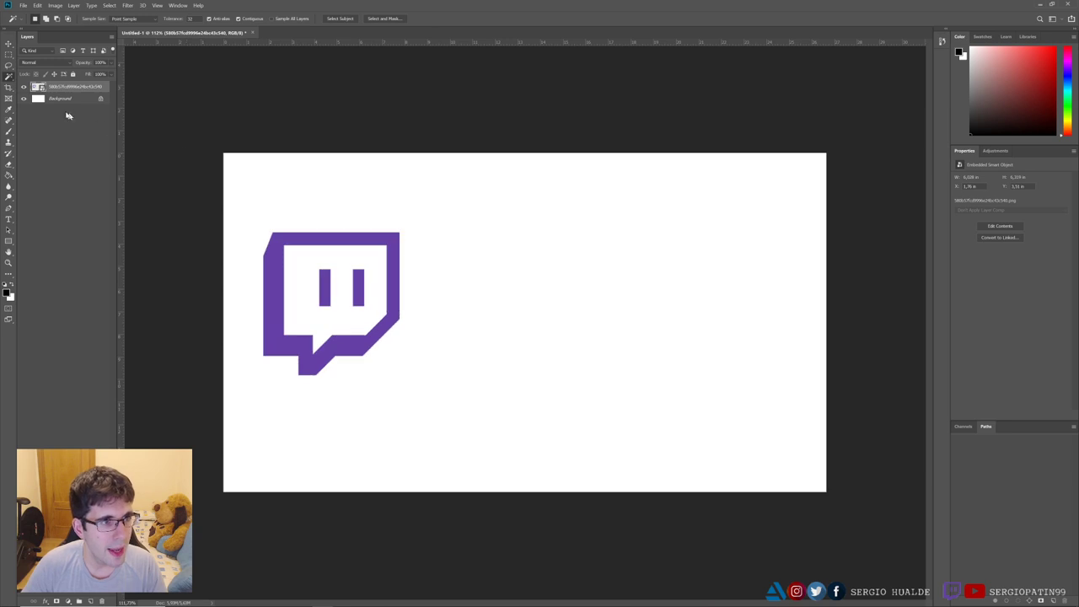
# Step: Extend the canvas upward with the Crop tool, adding white space above the logo
pyautogui.click(10, 88)
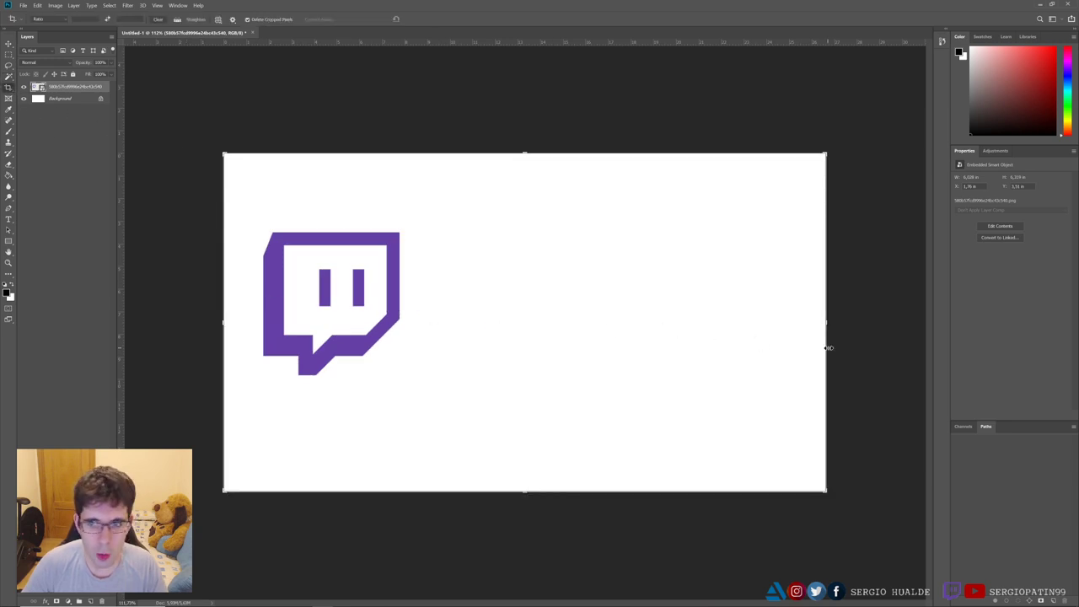
pyautogui.moveTo(524, 154)
pyautogui.mouseDown()
pyautogui.moveTo(532, 107)
pyautogui.moveTo(524, 153)
pyautogui.mouseUp()
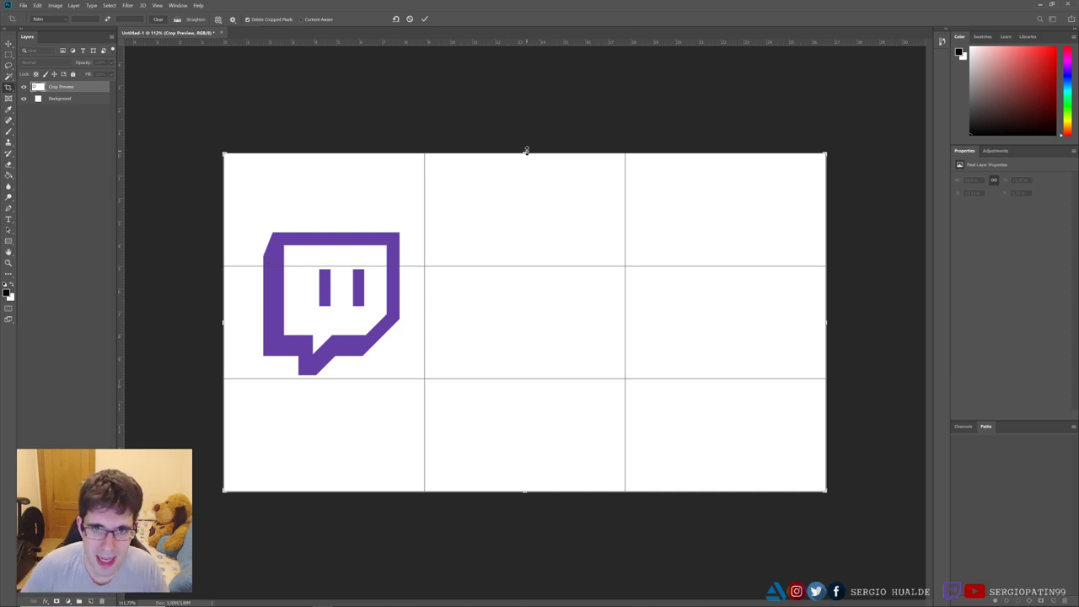
pyautogui.moveTo(526, 151); pyautogui.dragTo(529, 125)
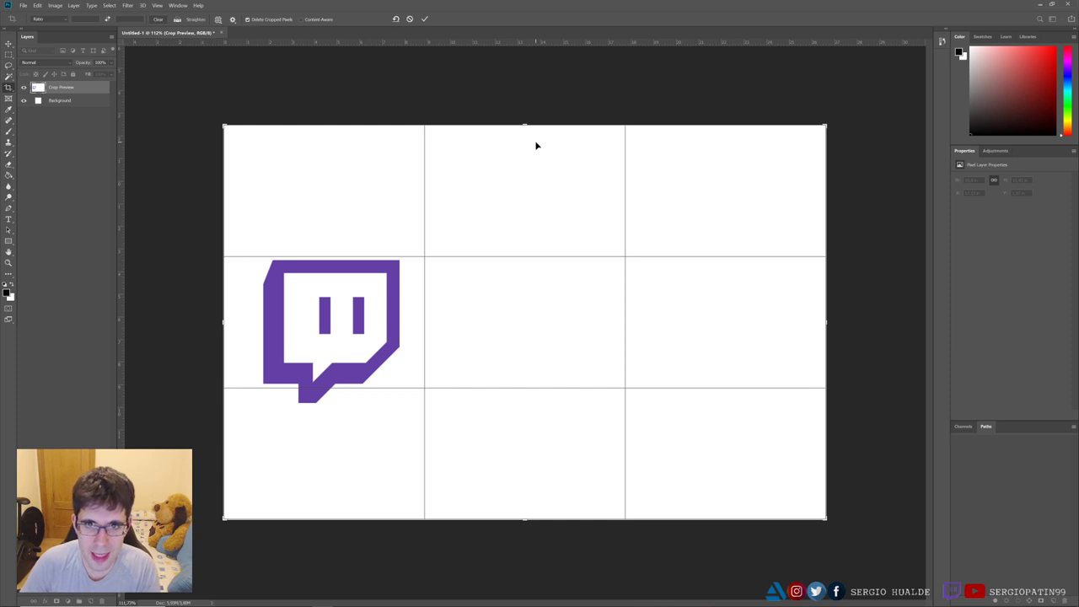
pyautogui.press('Return')
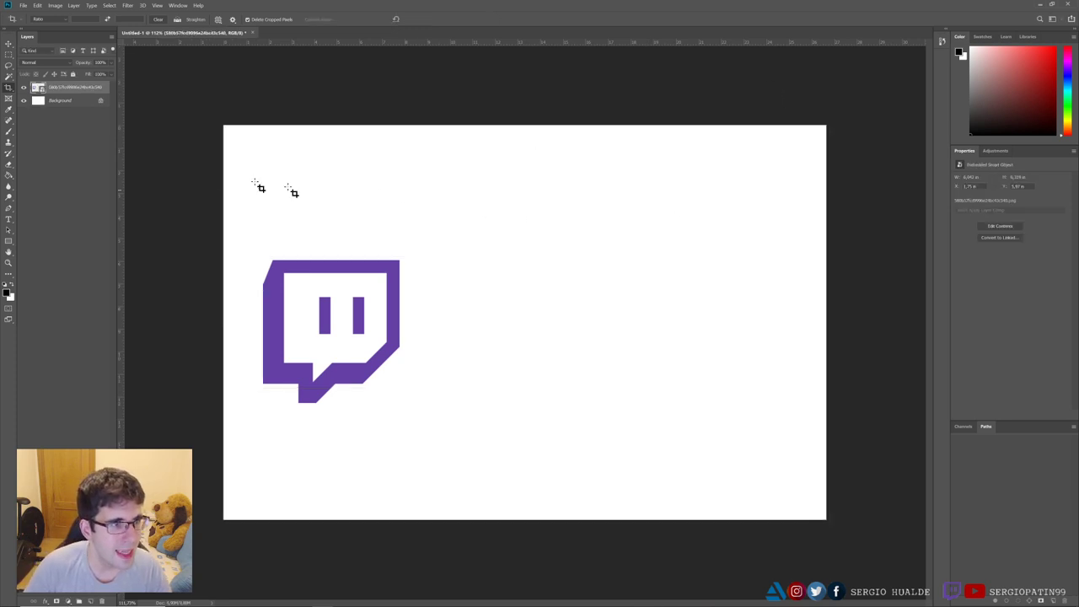
pyautogui.click(9, 131)
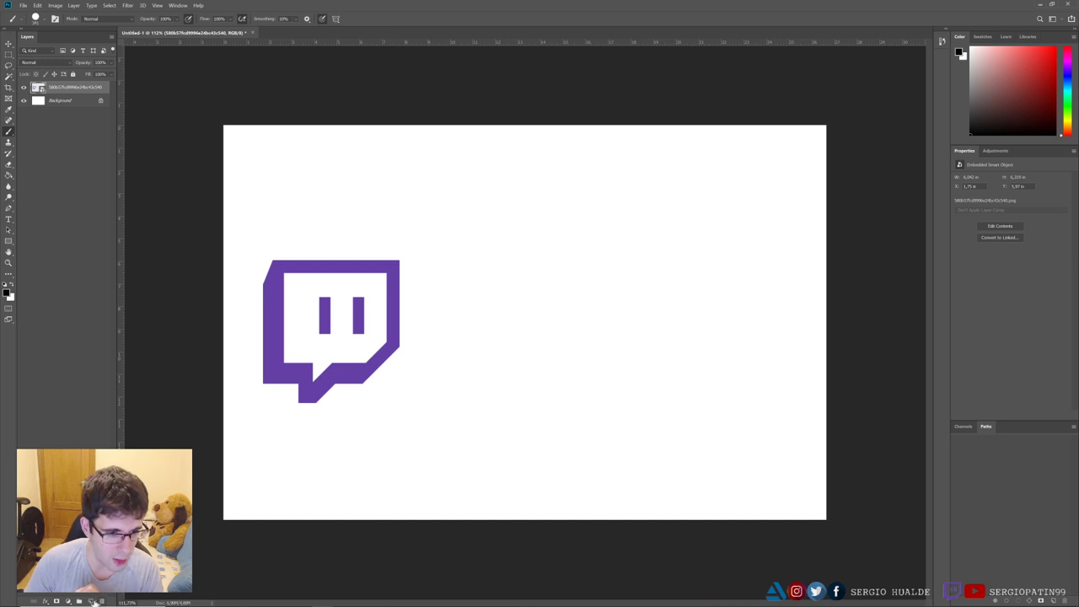
# Step: Add a new empty layer, then paint and undo two black diagonal test strokes
pyautogui.click(91, 601)
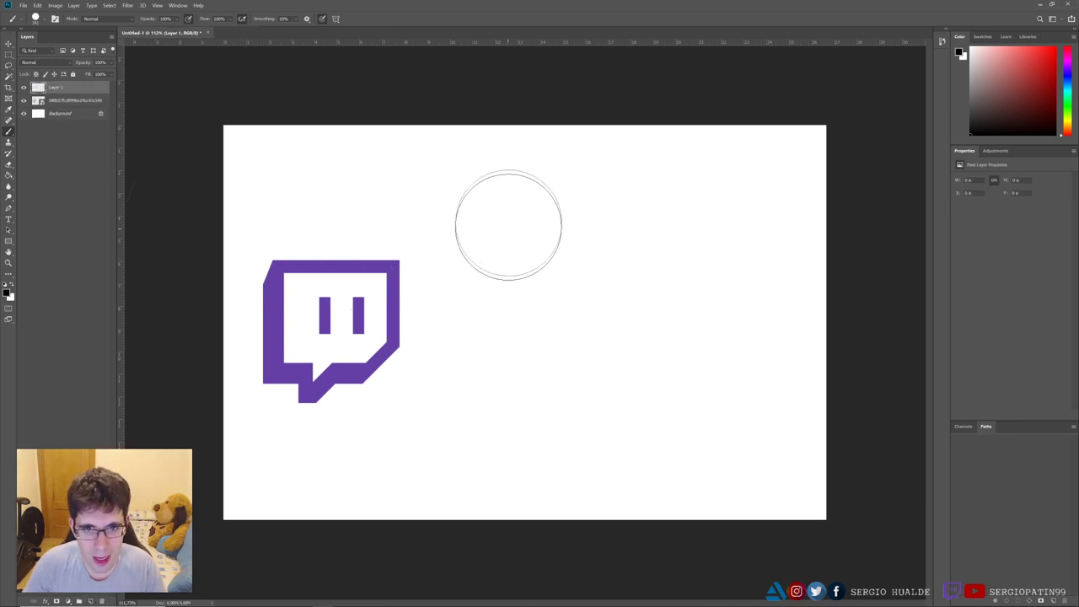
pyautogui.moveTo(521, 226); pyautogui.dragTo(600, 309)
pyautogui.moveTo(665, 374); pyautogui.dragTo(674, 380)
pyautogui.hotkey('ctrl', 'z')
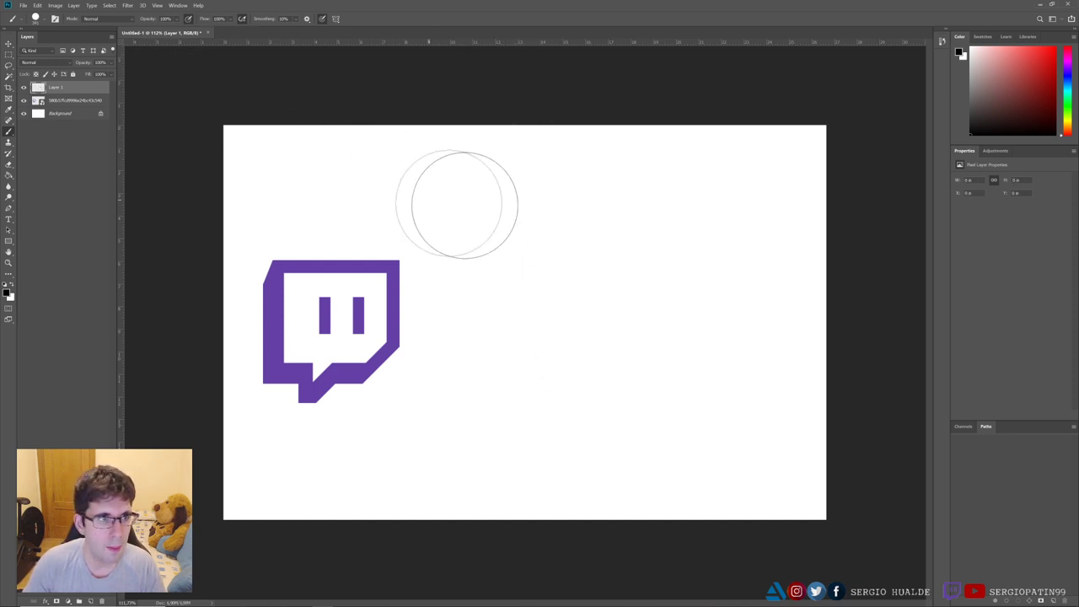
pyautogui.moveTo(432, 177); pyautogui.dragTo(612, 248)
pyautogui.hotkey('ctrl', 'z')
# Step: Set a smaller brush size in the Brush Preset picker and paint a thick black M-shaped zigzag
pyautogui.click(40, 19)
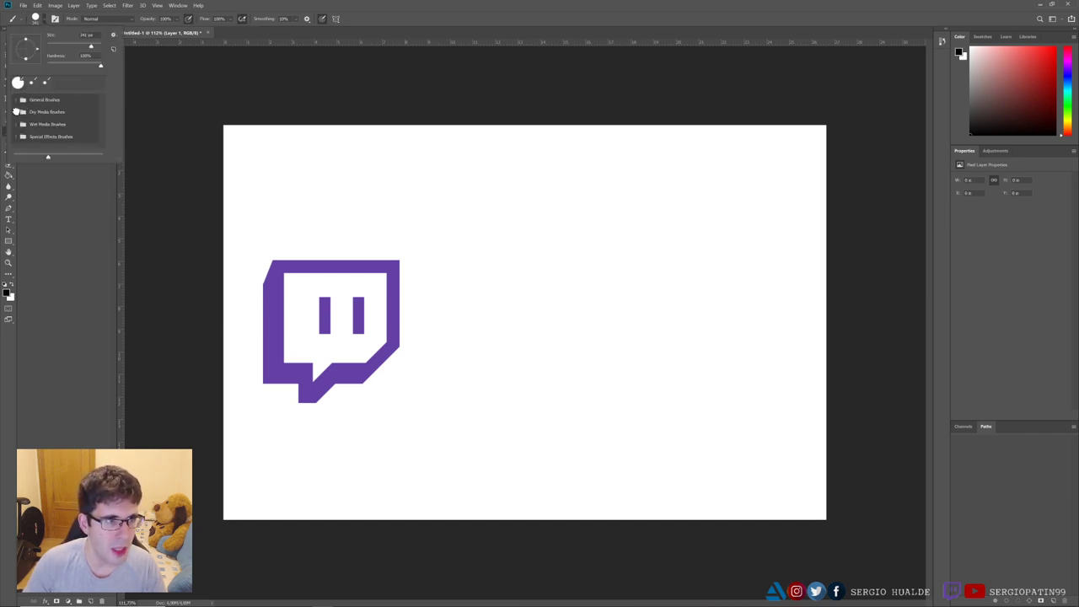
pyautogui.click(18, 111)
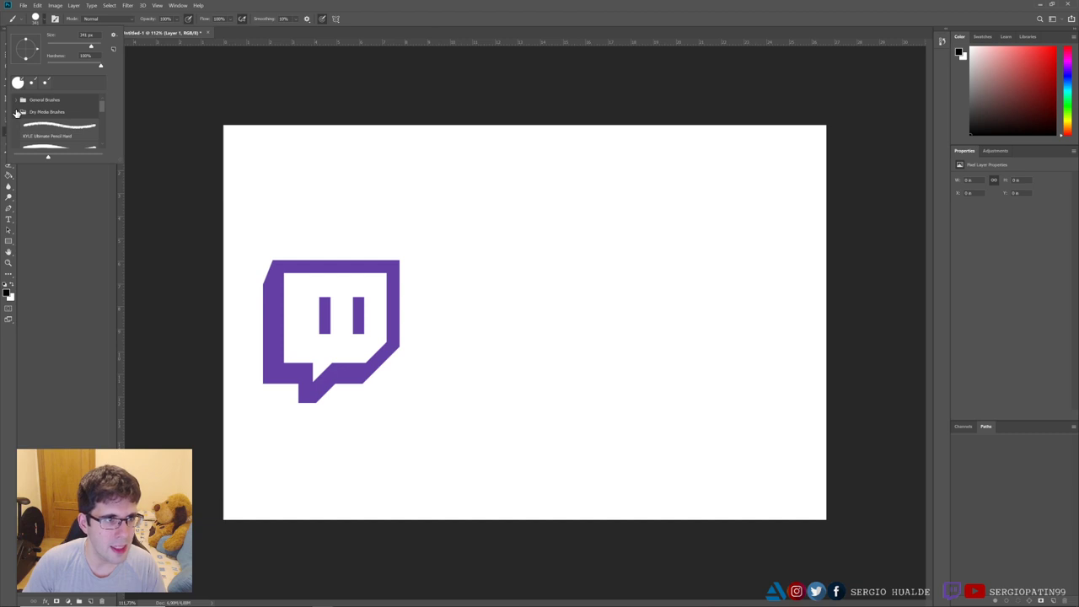
pyautogui.click(18, 112)
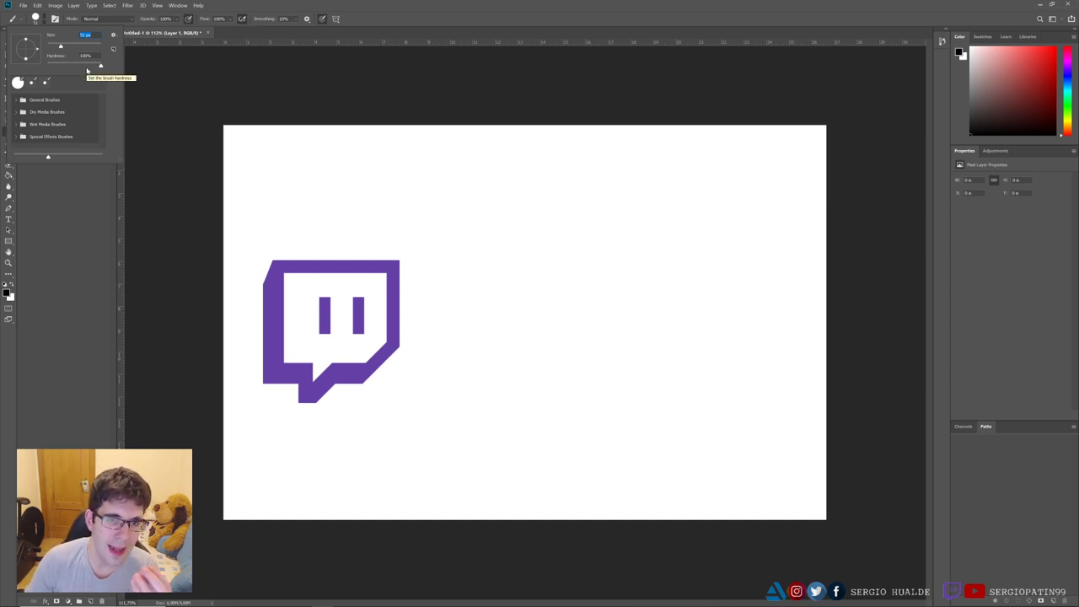
pyautogui.click(412, 159)
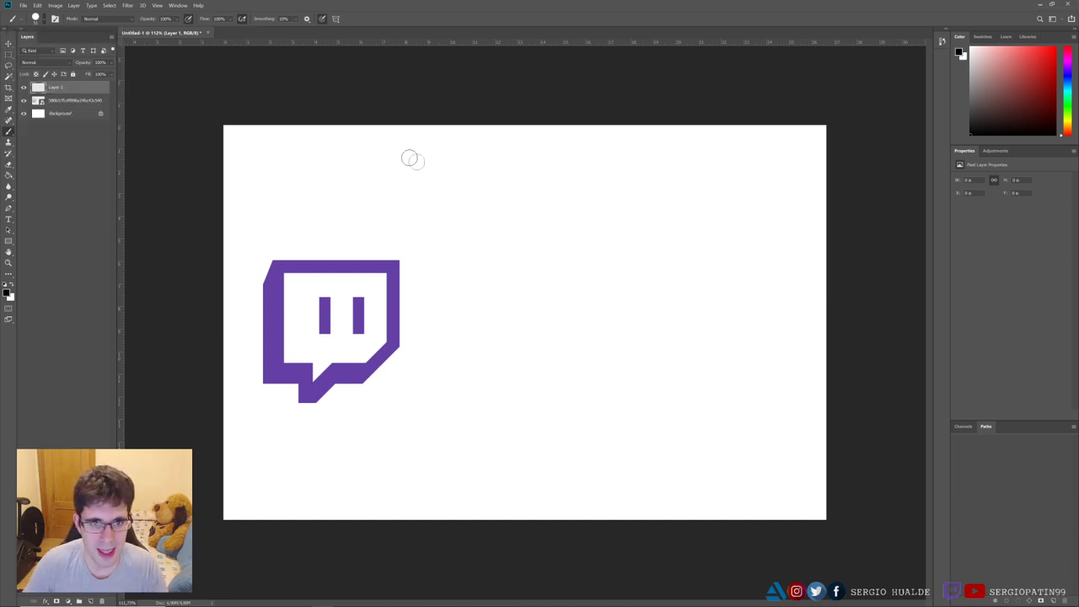
pyautogui.moveTo(406, 155); pyautogui.dragTo(582, 331)
pyautogui.moveTo(595, 284); pyautogui.dragTo(726, 414)
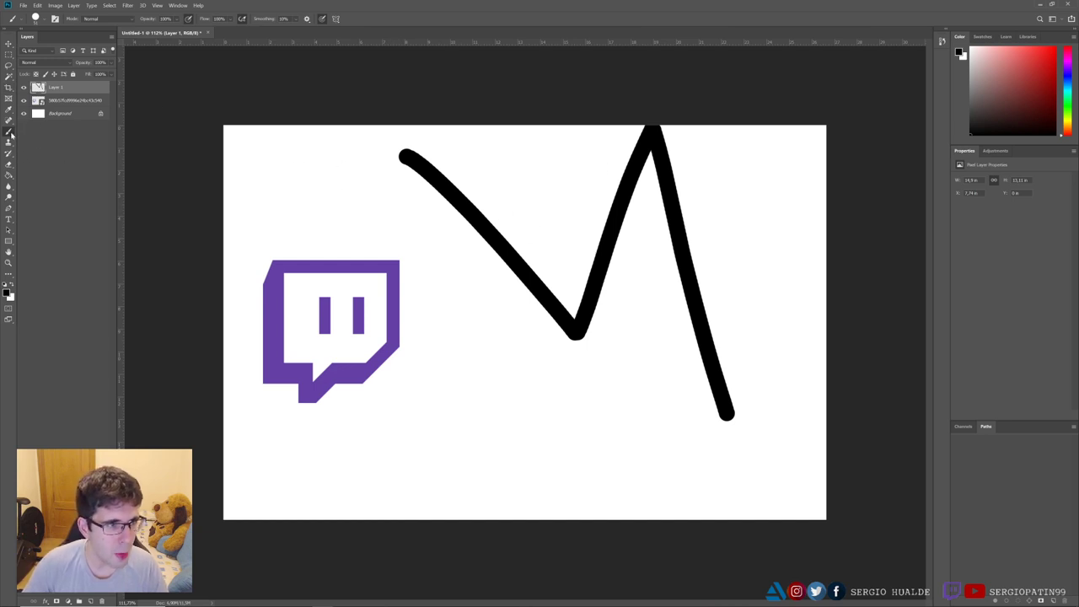
# Step: Erase diagonal slashes through the black zigzag with a smaller eraser, breaking it into dashes
pyautogui.click(9, 167)
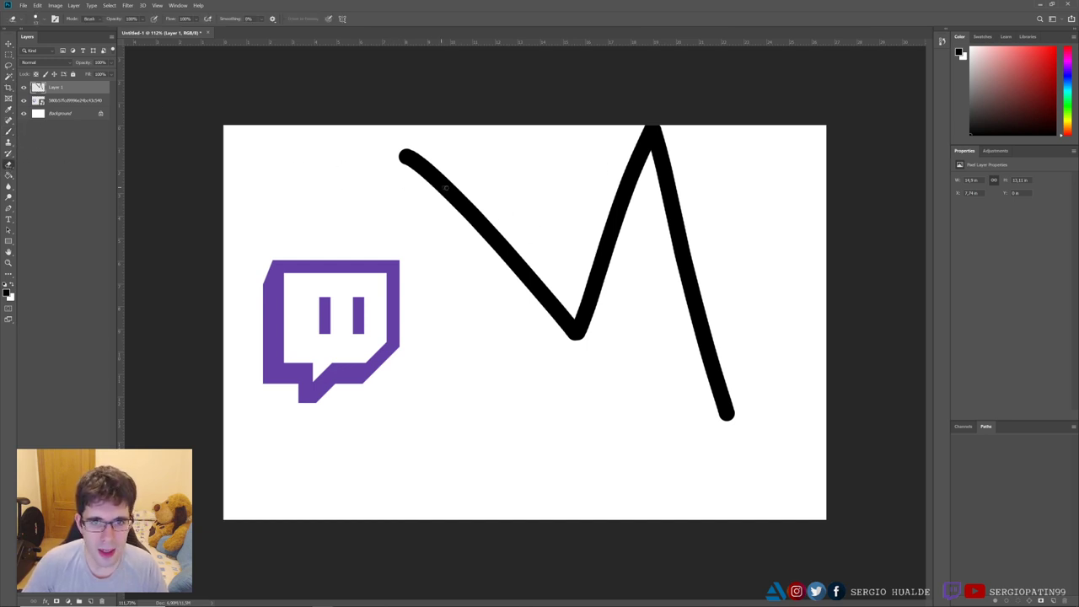
pyautogui.moveTo(462, 157)
pyautogui.mouseDown()
pyautogui.moveTo(439, 132)
pyautogui.moveTo(494, 309)
pyautogui.moveTo(573, 397)
pyautogui.moveTo(647, 156)
pyautogui.moveTo(723, 401)
pyautogui.mouseUp()
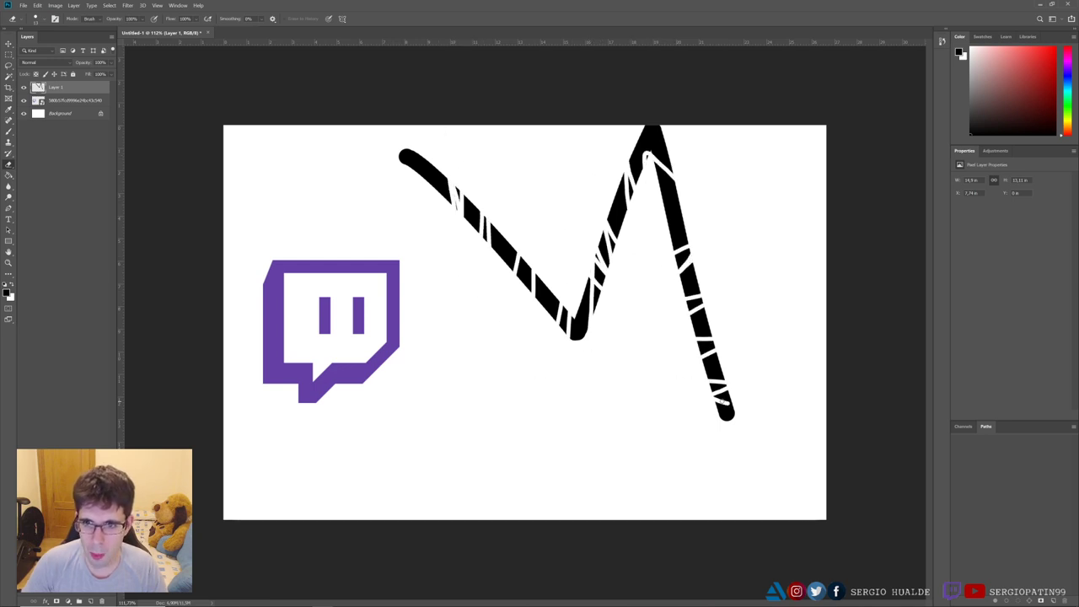
pyautogui.click(38, 19)
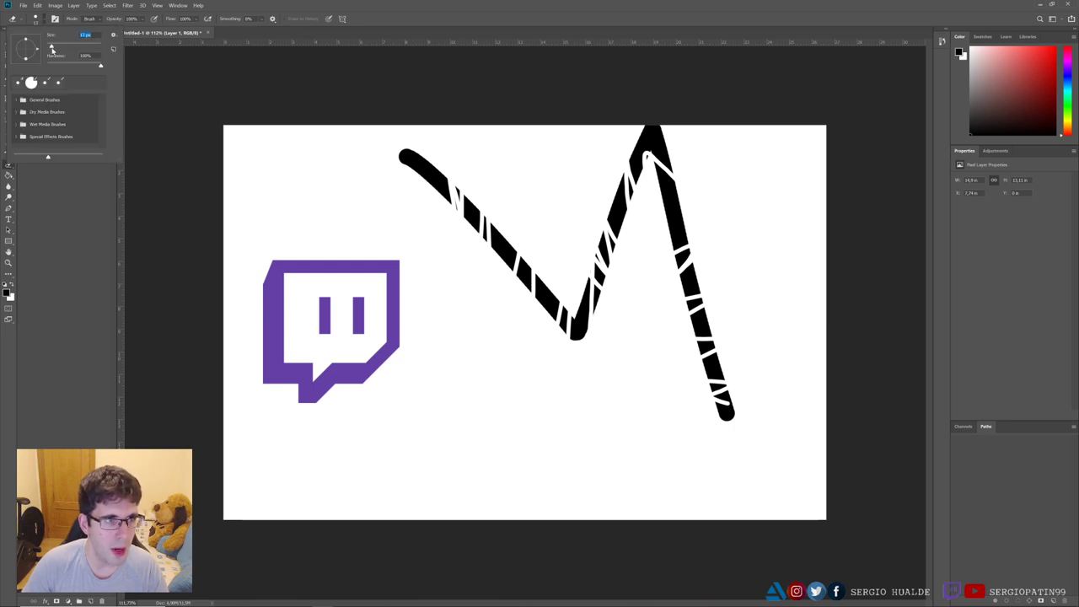
pyautogui.moveTo(52, 49); pyautogui.dragTo(67, 48)
pyautogui.moveTo(409, 159)
pyautogui.mouseDown()
pyautogui.moveTo(519, 224)
pyautogui.moveTo(591, 347)
pyautogui.moveTo(618, 154)
pyautogui.moveTo(734, 332)
pyautogui.moveTo(727, 413)
pyautogui.mouseUp()
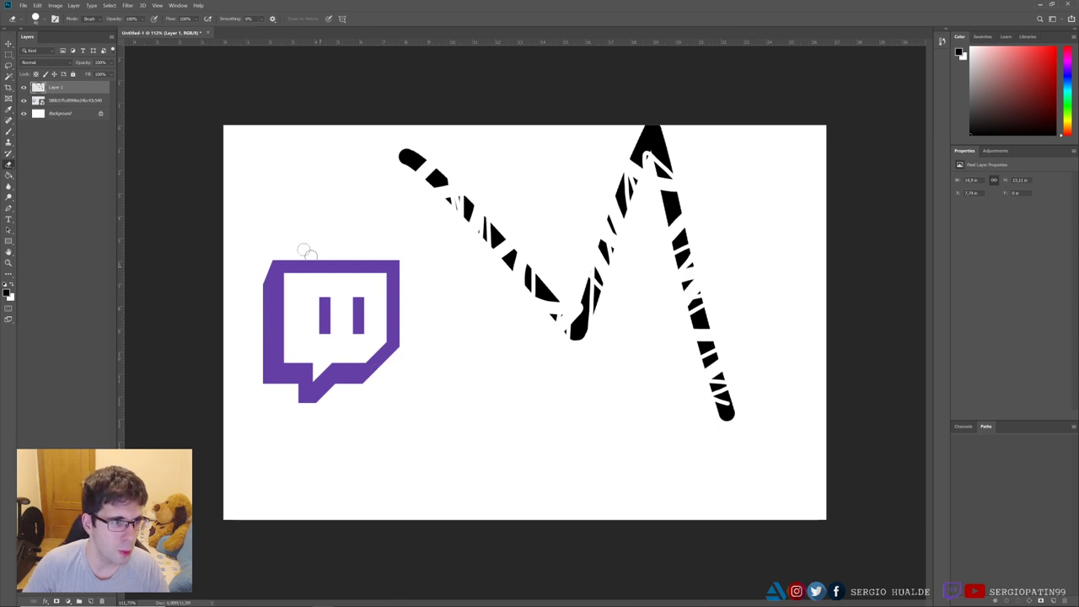
pyautogui.click(9, 176)
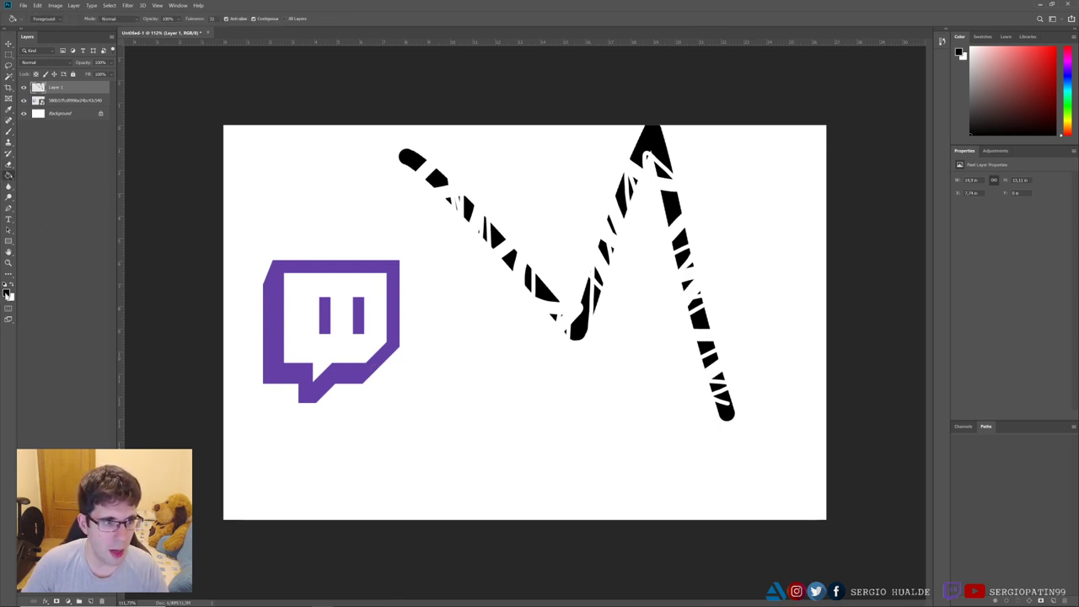
pyautogui.click(6, 291)
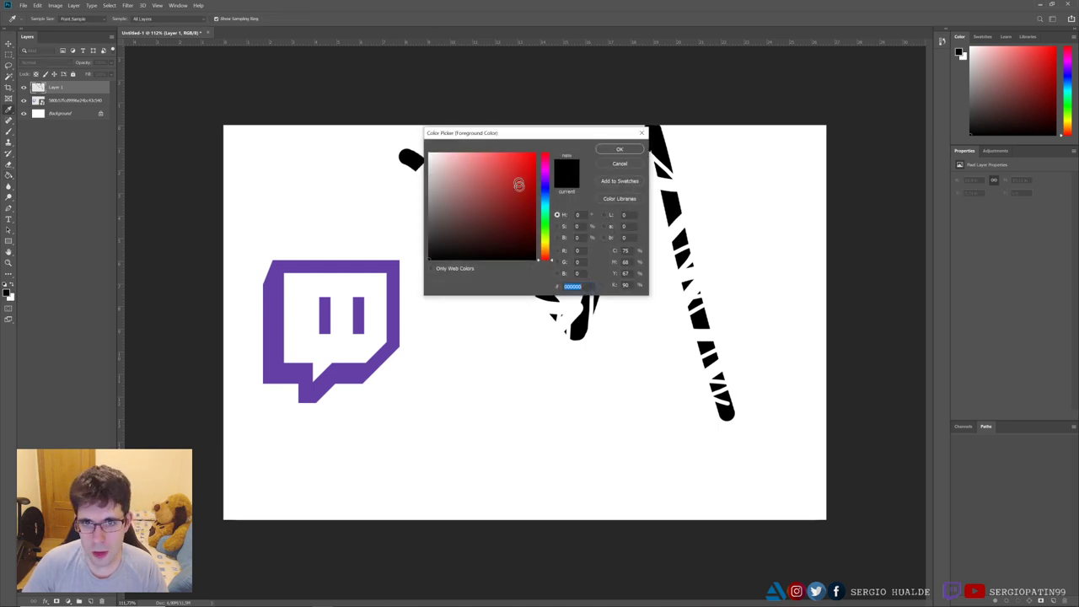
pyautogui.click(620, 151)
pyautogui.click(590, 447)
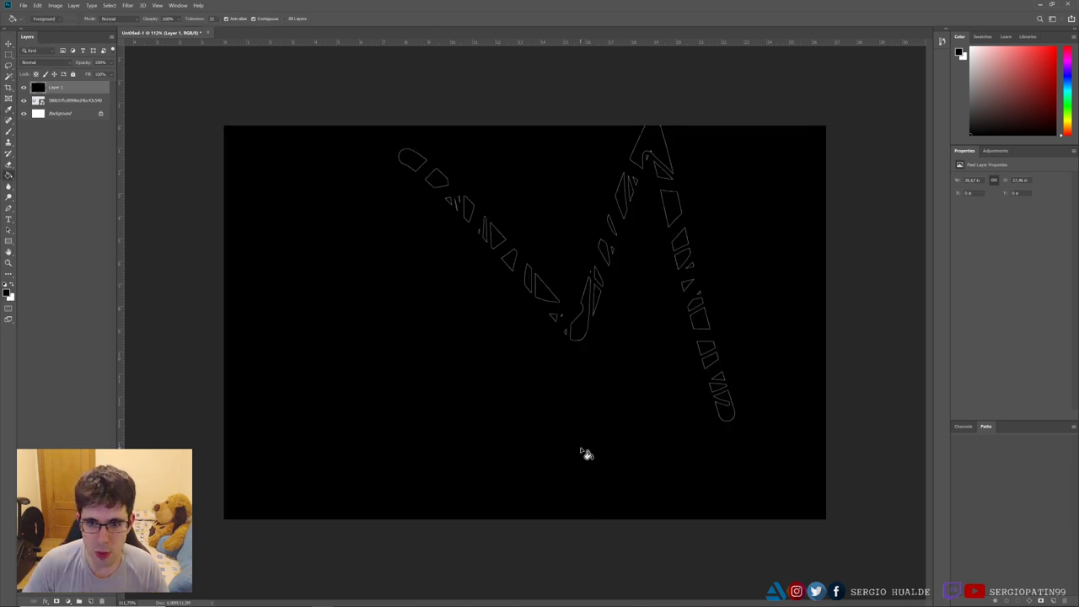
pyautogui.hotkey('ctrl', 'z')
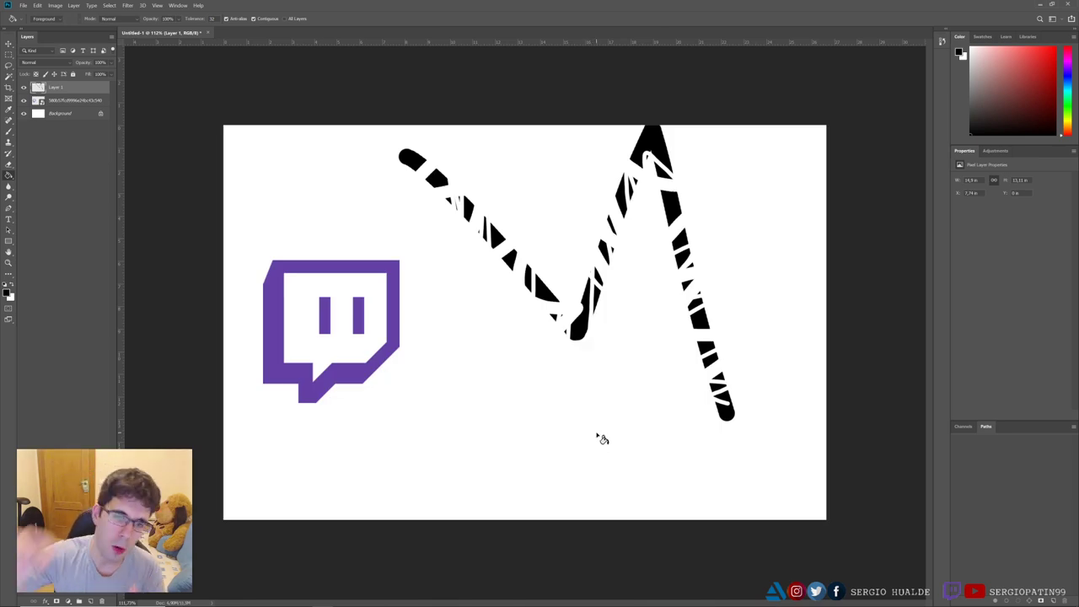
pyautogui.click(599, 436)
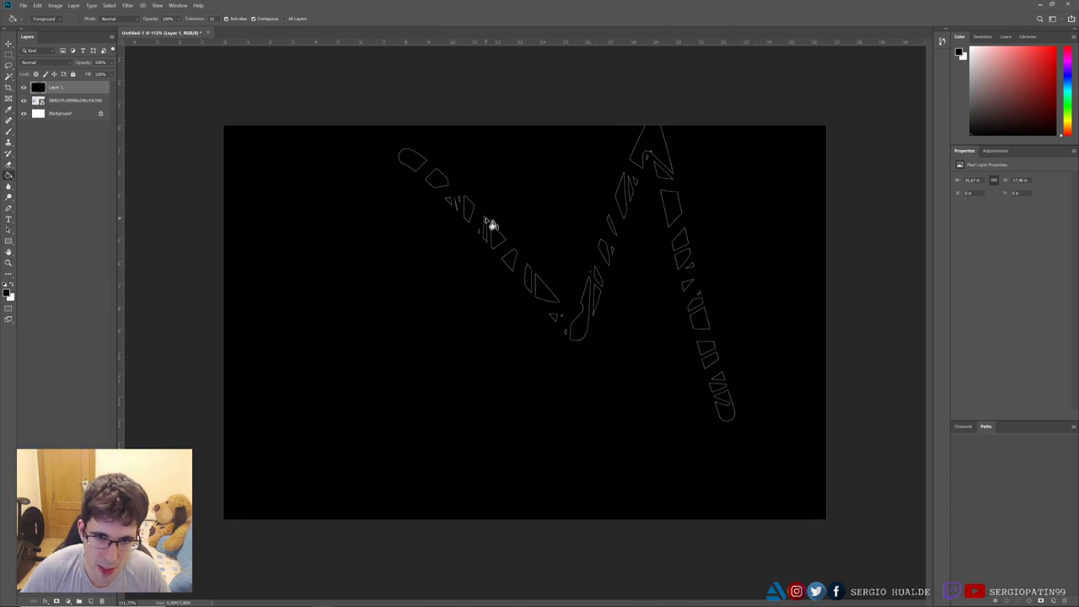
pyautogui.hotkey('ctrl', 'z')
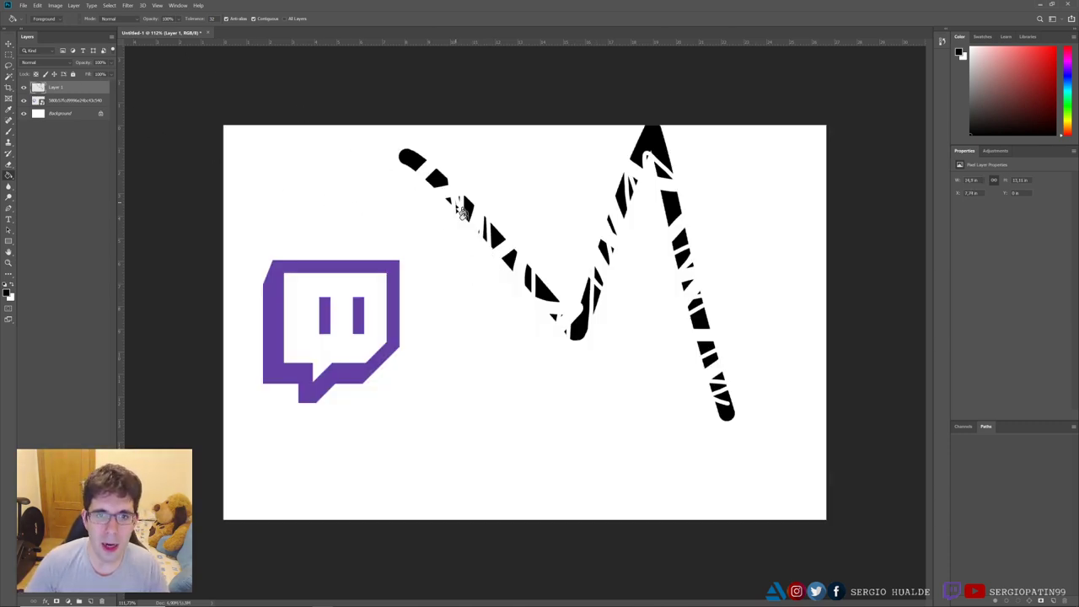
pyautogui.click(467, 250)
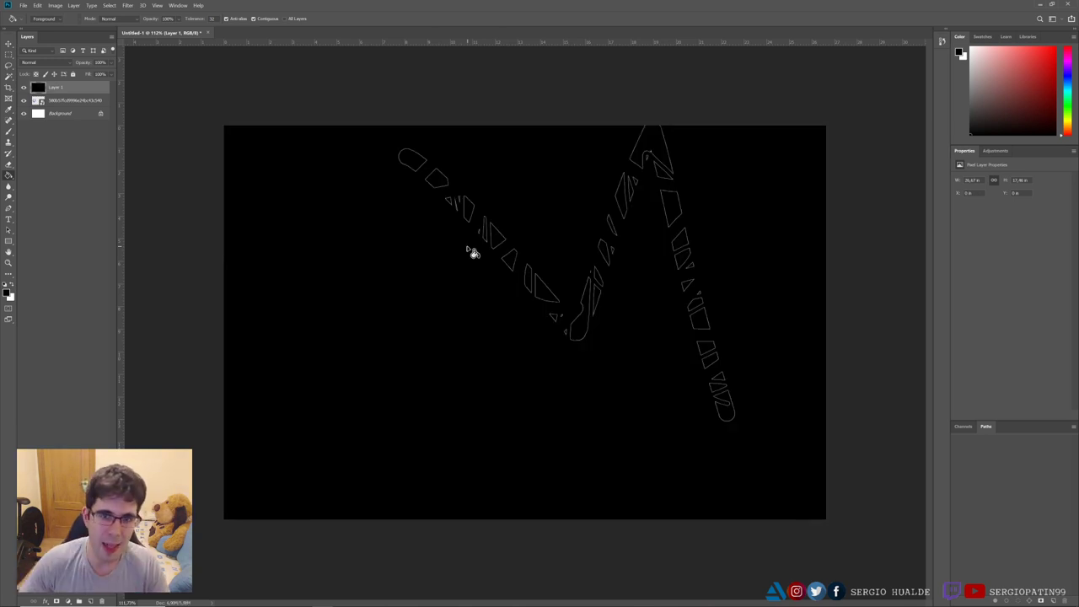
pyautogui.hotkey('ctrl', 'z')
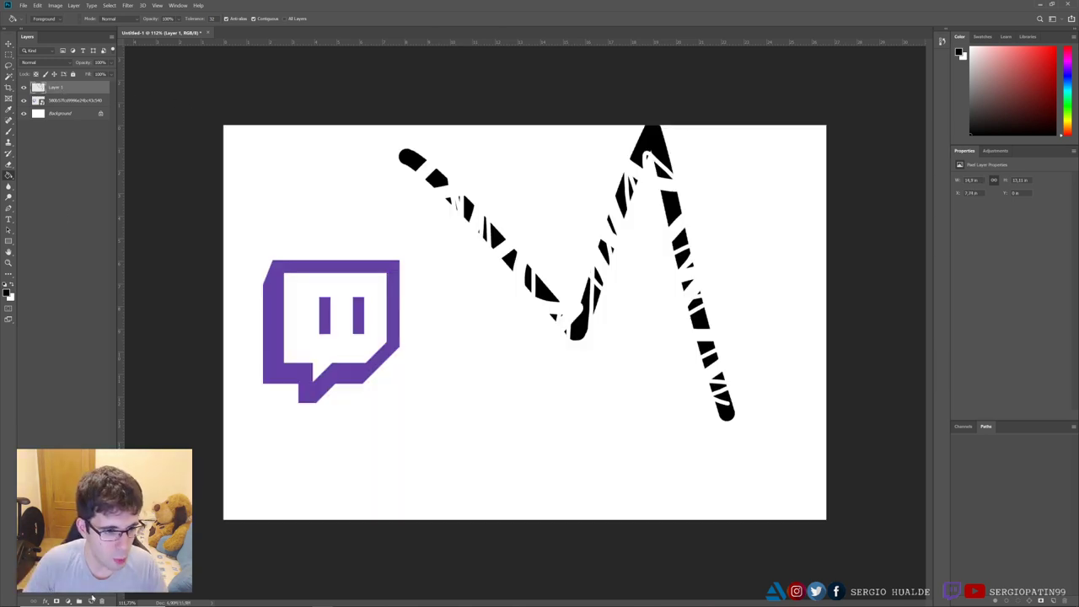
pyautogui.click(91, 600)
pyautogui.click(502, 384)
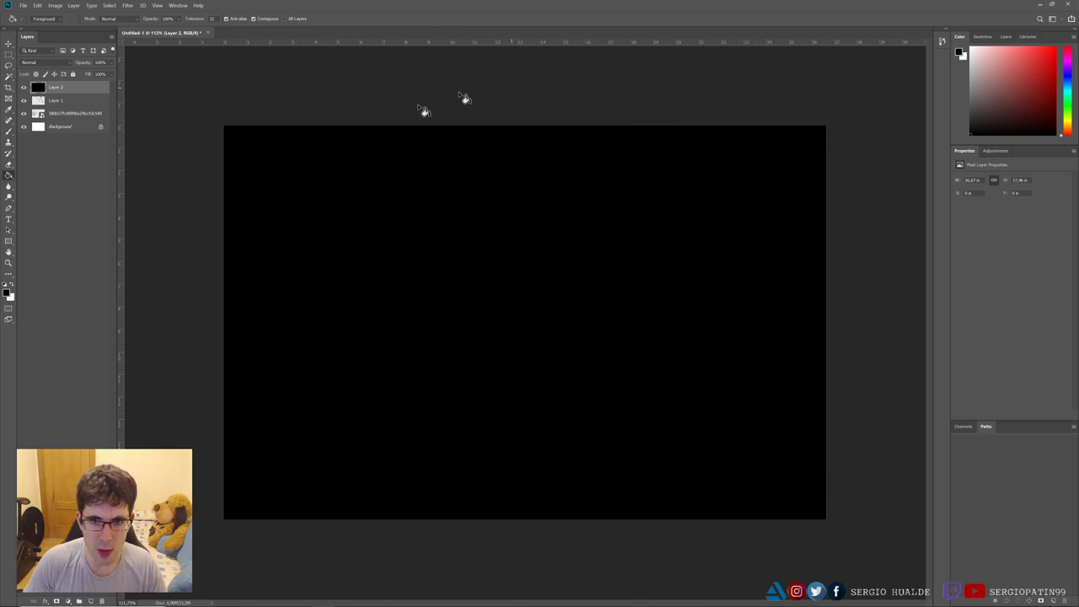
pyautogui.hotkey('ctrl', 'z')
pyautogui.hotkey('ctrl', 'z')
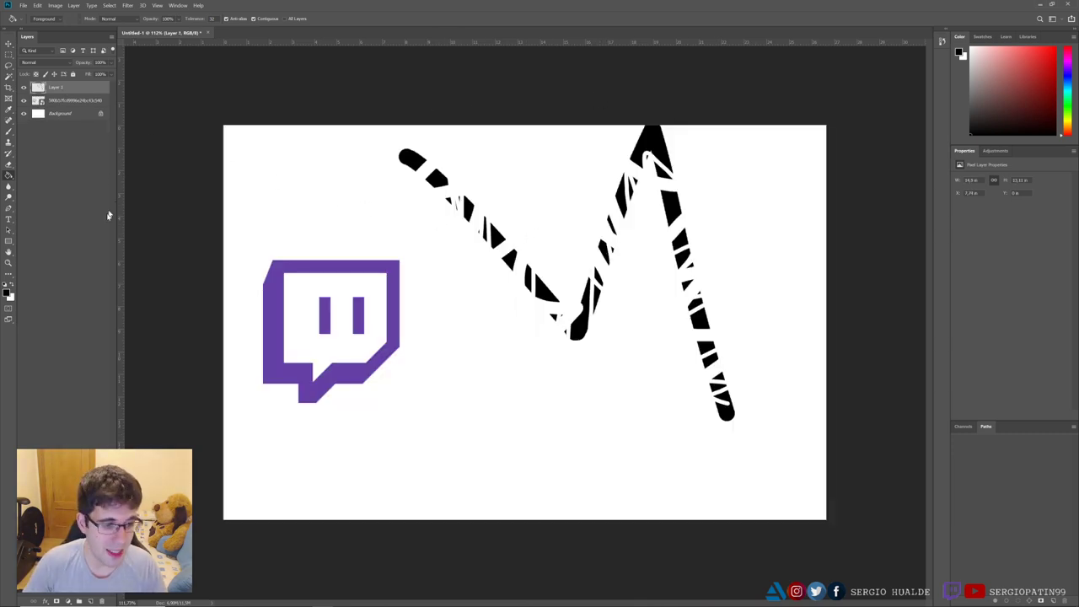
# Step: Create a layer group named sdfsdf and move the drawing and logo layers into it
pyautogui.click(79, 600)
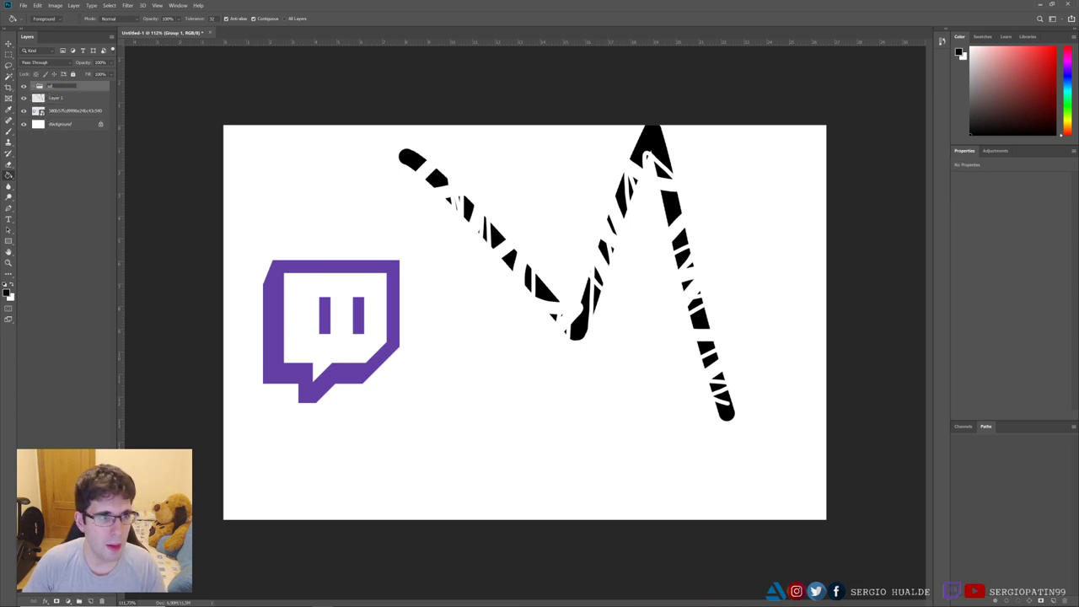
pyautogui.click(52, 99)
pyautogui.keyDown('shift'); pyautogui.click(63, 112); pyautogui.keyUp('shift')
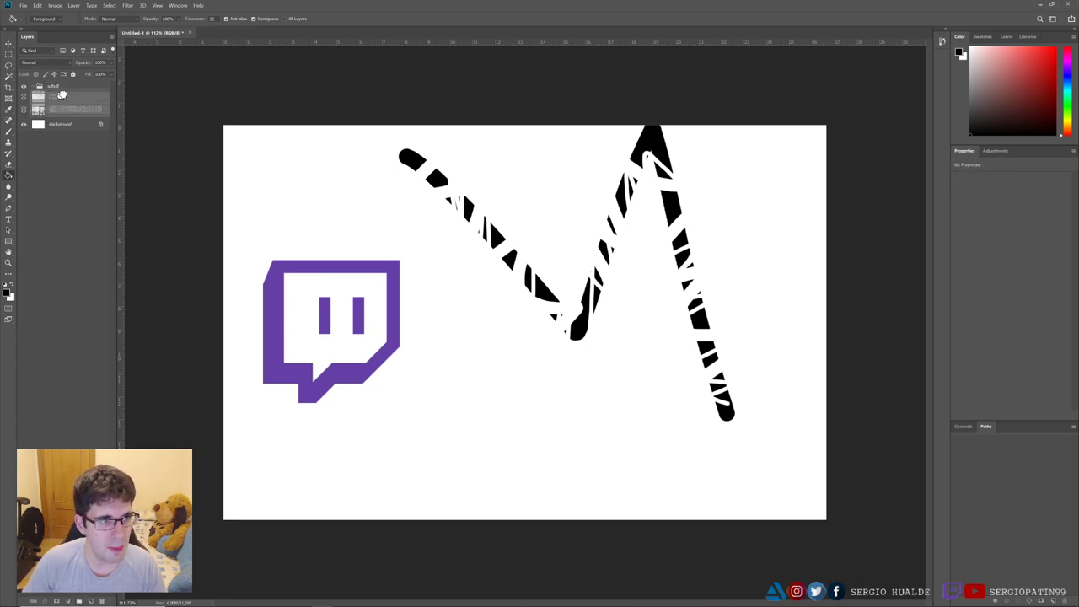
pyautogui.moveTo(64, 112); pyautogui.dragTo(53, 87)
pyautogui.click(36, 87)
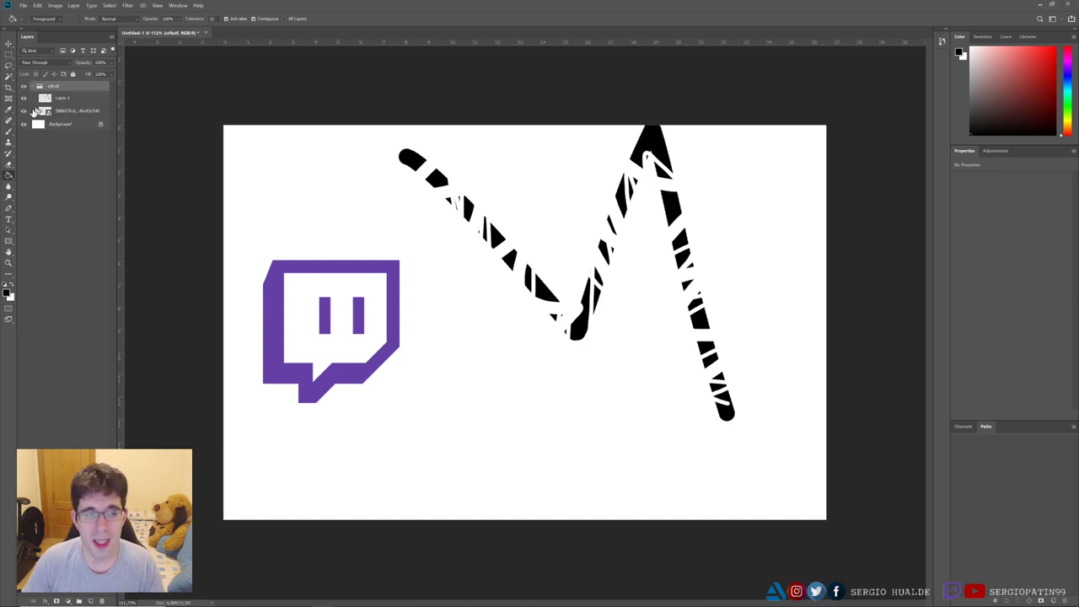
# Step: Delete the zigzag drawing layer, leaving only the Twitch logo
pyautogui.click(25, 99)
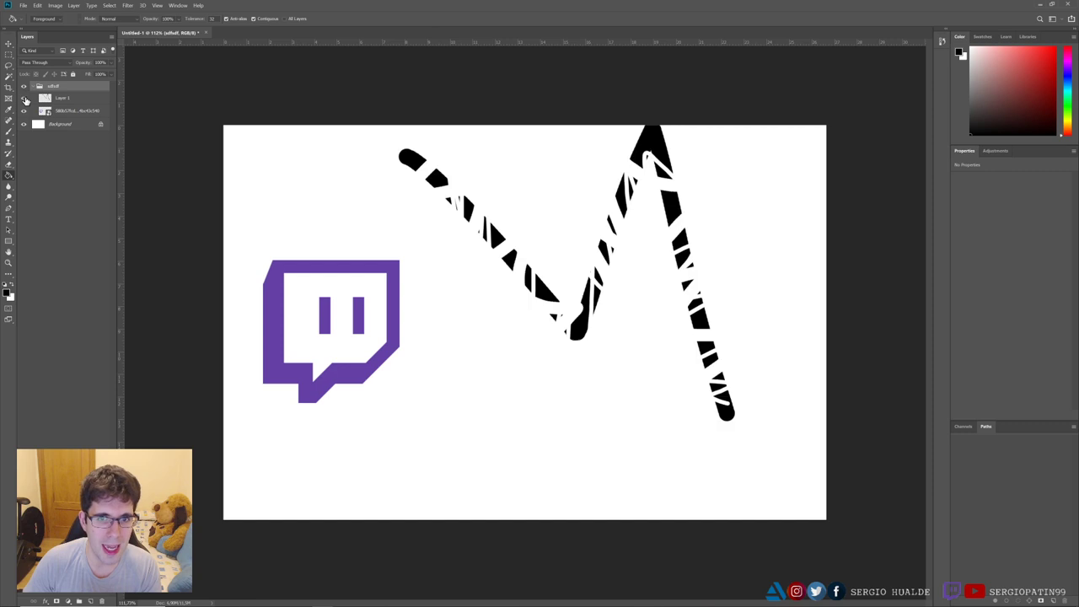
pyautogui.click(24, 98)
pyautogui.click(51, 98)
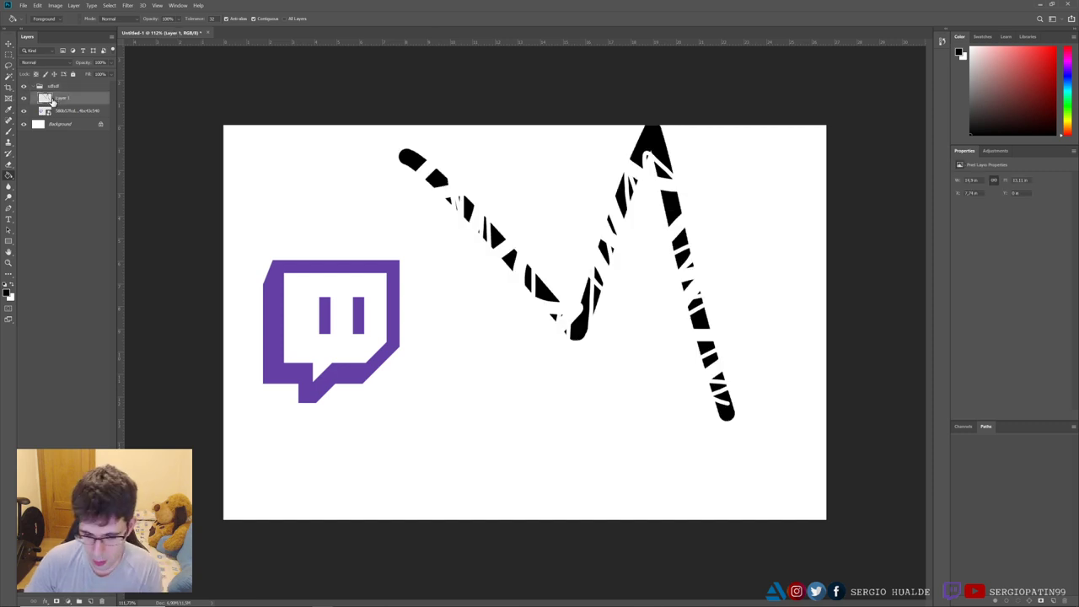
pyautogui.press('Delete')
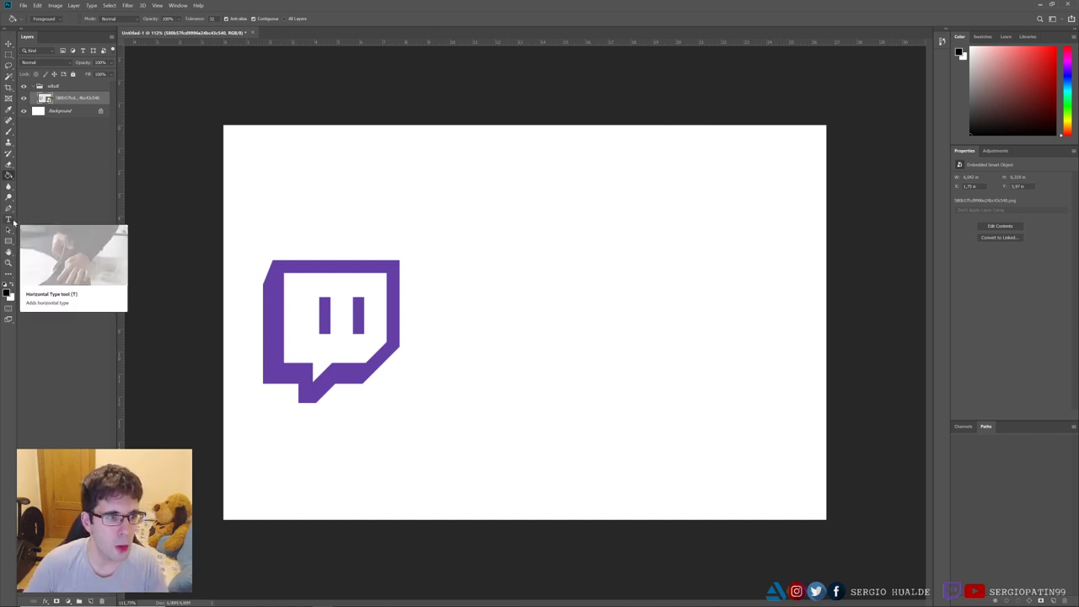
# Step: Type the word Hola and move it to the right
pyautogui.click(10, 220)
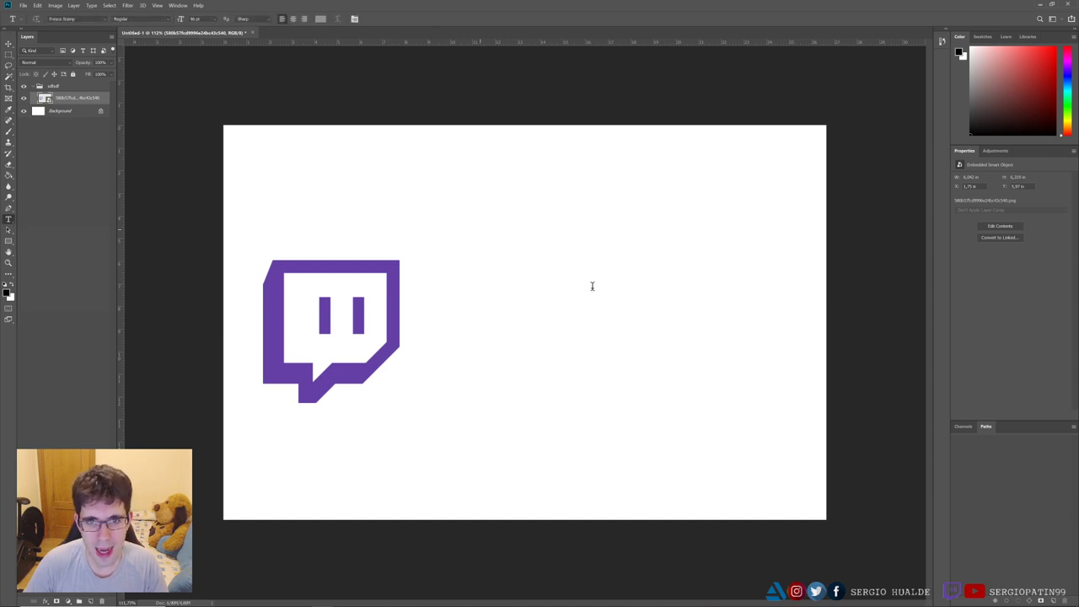
pyautogui.write('Hola')
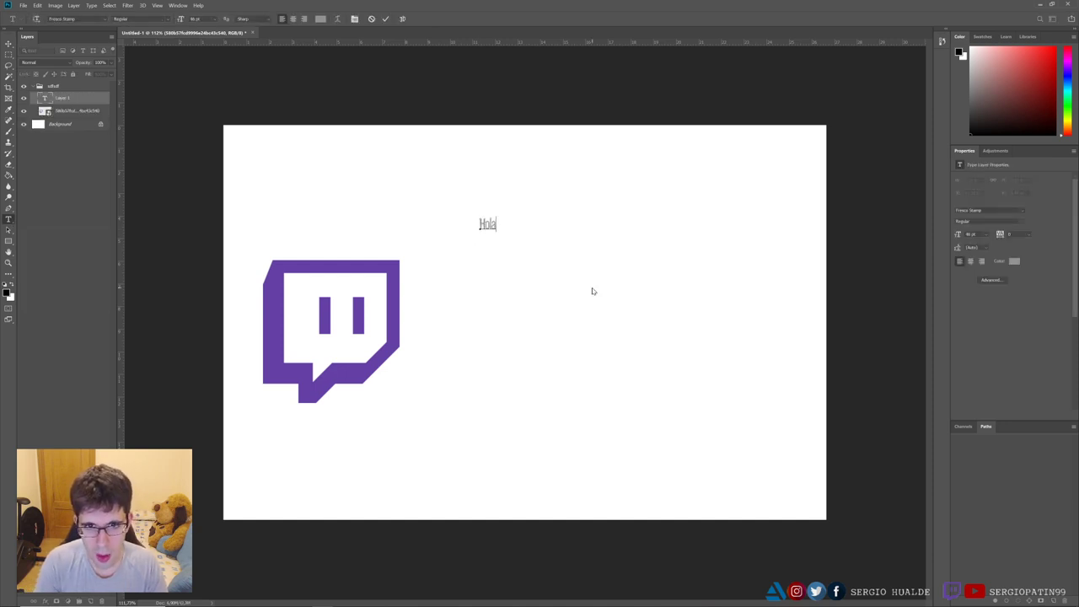
pyautogui.click(9, 44)
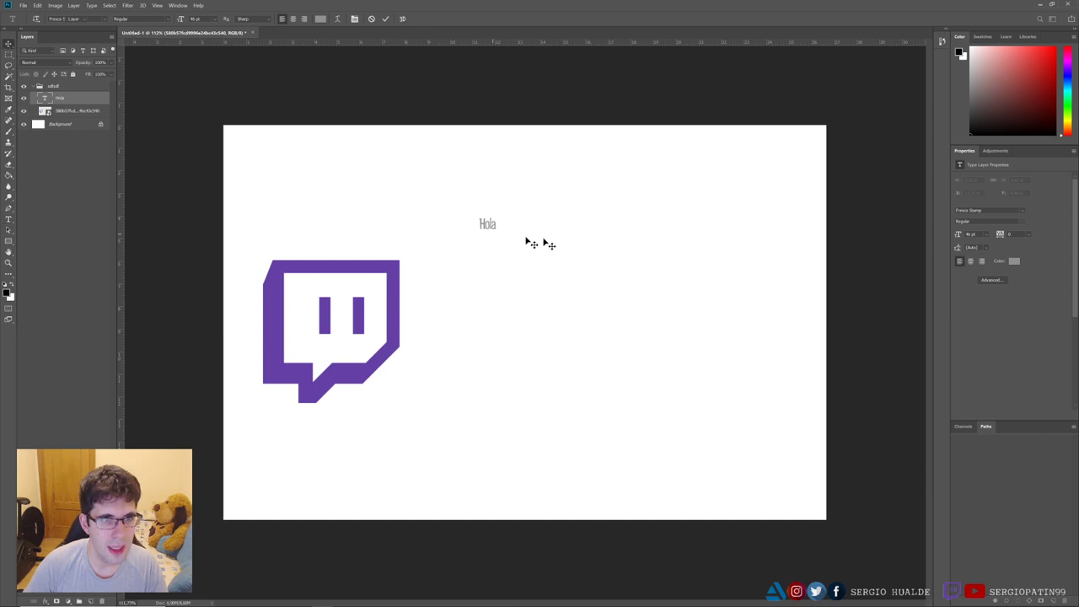
pyautogui.moveTo(469, 220)
pyautogui.mouseDown()
pyautogui.moveTo(554, 266)
pyautogui.moveTo(530, 305)
pyautogui.mouseUp()
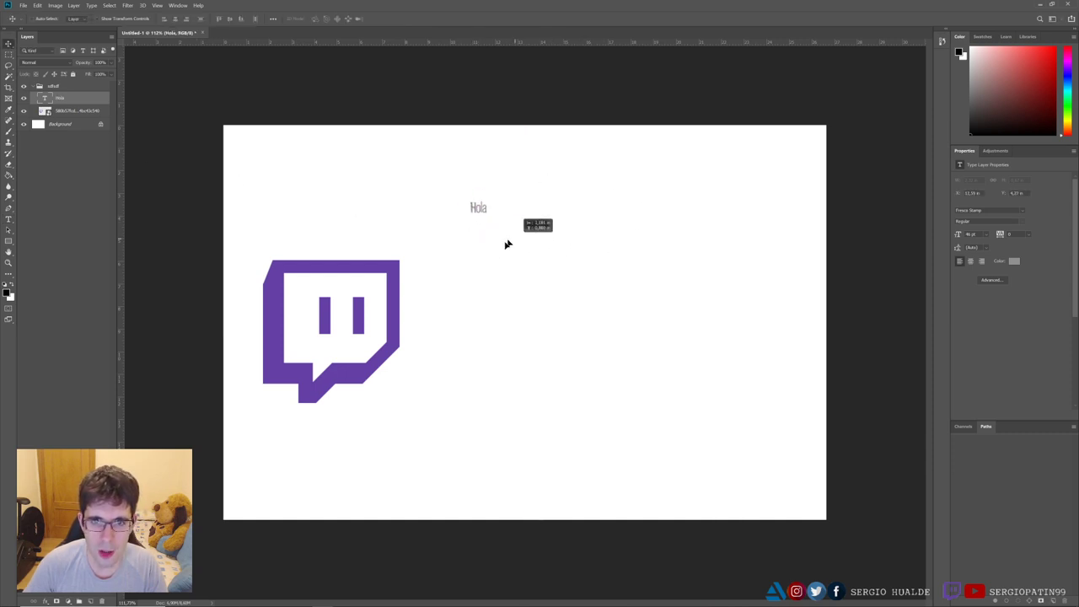
# Step: Enlarge Hola with free transform and place it beside the Twitch logo
pyautogui.hotkey('ctrl', 't')
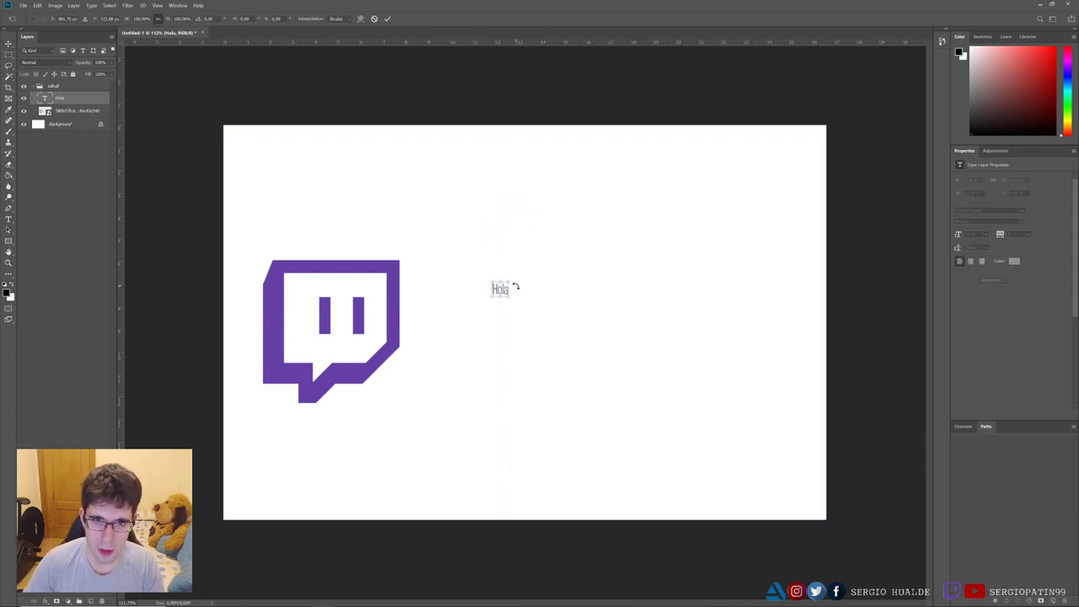
pyautogui.moveTo(511, 278); pyautogui.dragTo(680, 132)
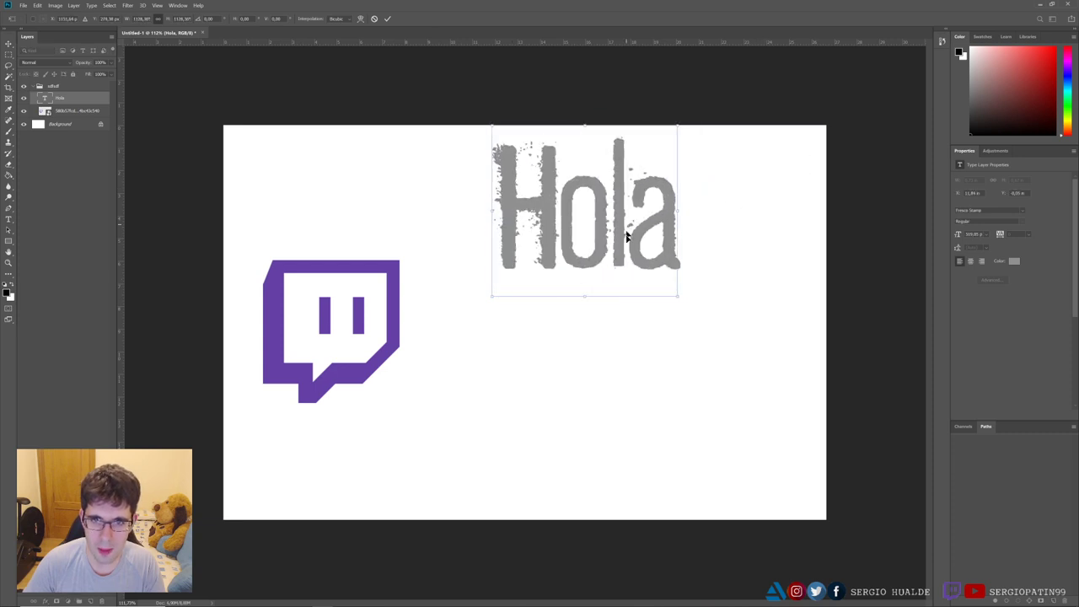
pyautogui.moveTo(582, 234)
pyautogui.mouseDown()
pyautogui.moveTo(509, 359)
pyautogui.moveTo(645, 327)
pyautogui.mouseUp()
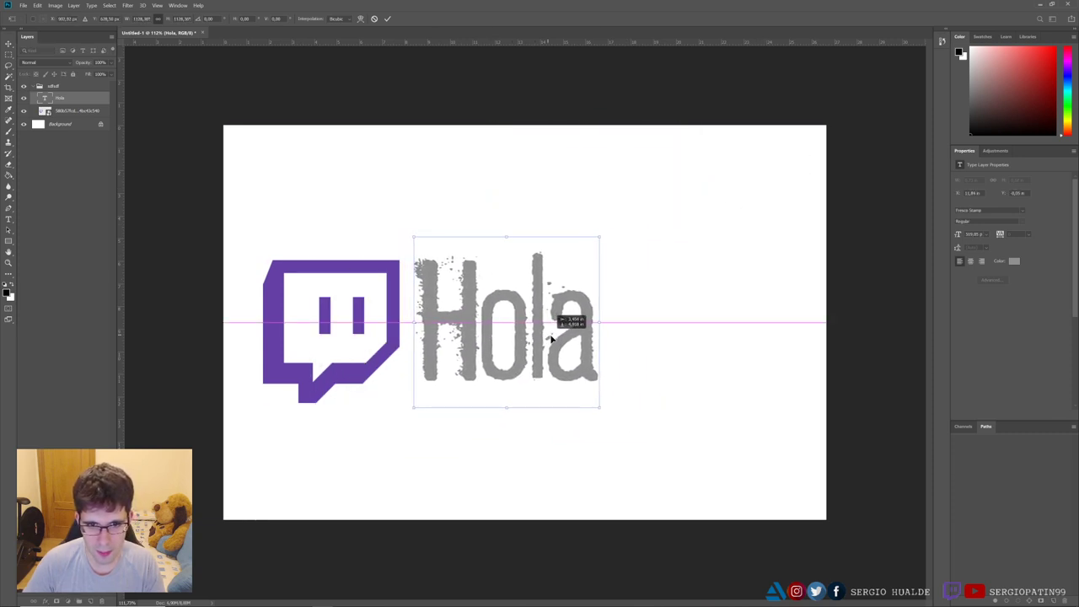
pyautogui.moveTo(533, 337); pyautogui.dragTo(548, 348)
pyautogui.press('Return')
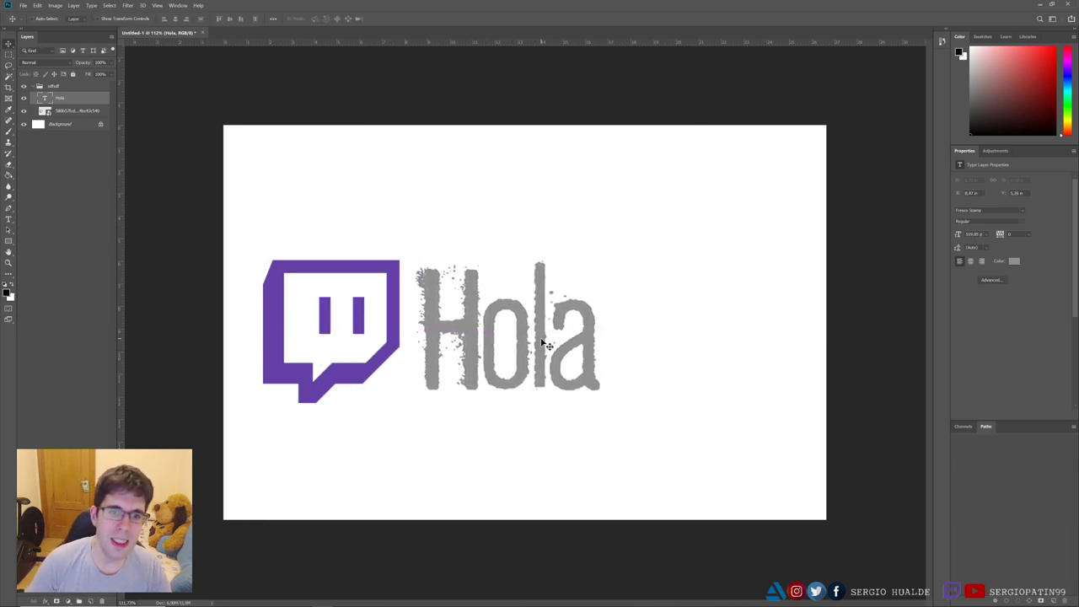
pyautogui.press('t')
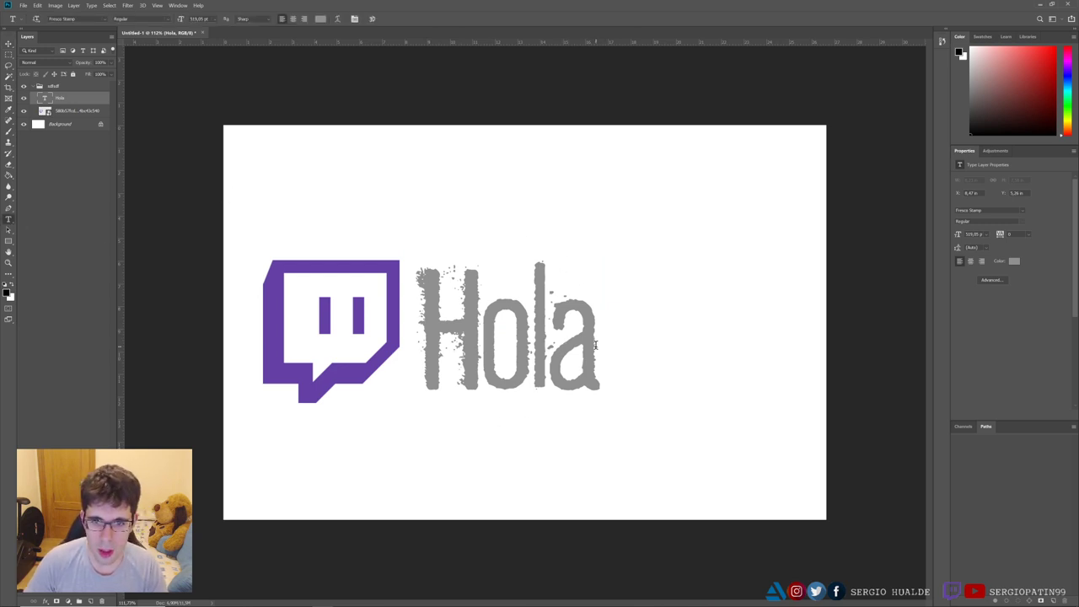
# Step: Colour the Hola letters with the logo's sampled purple and nudge the text down-left
pyautogui.moveTo(595, 344); pyautogui.dragTo(411, 345)
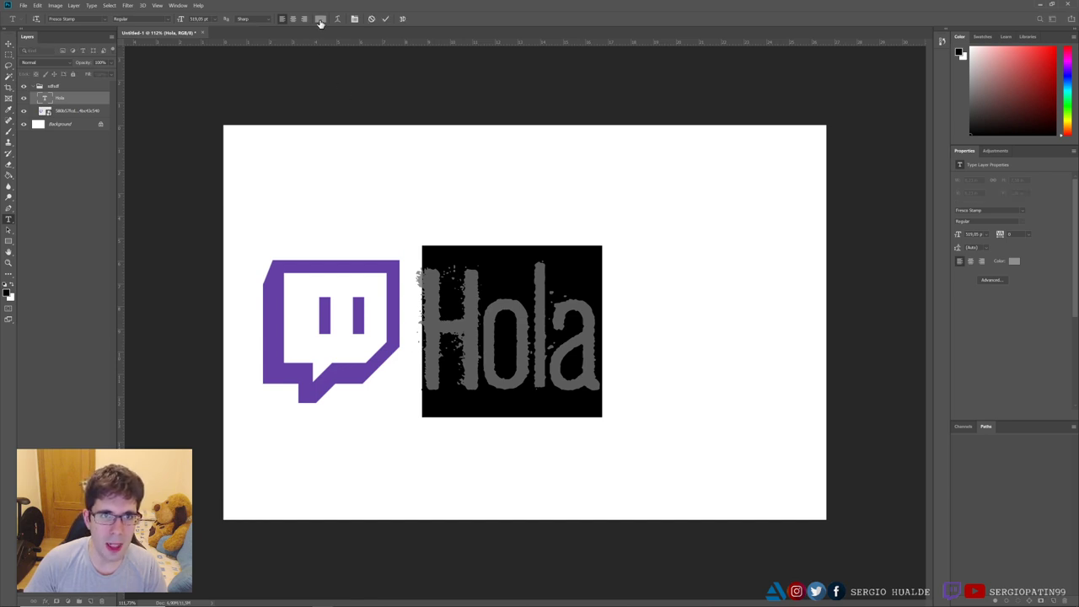
pyautogui.click(319, 20)
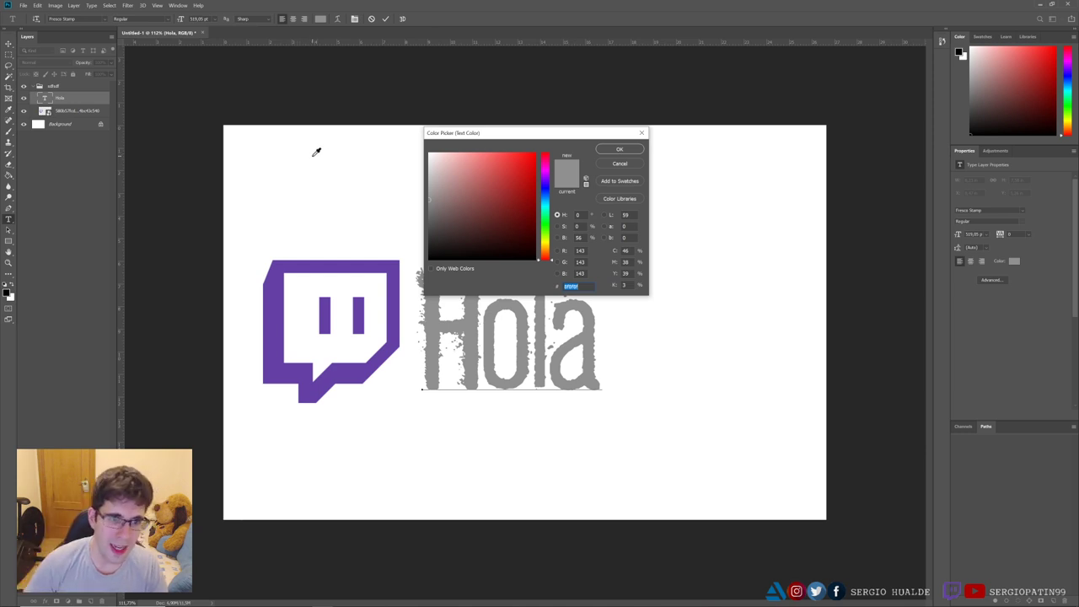
pyautogui.click(271, 291)
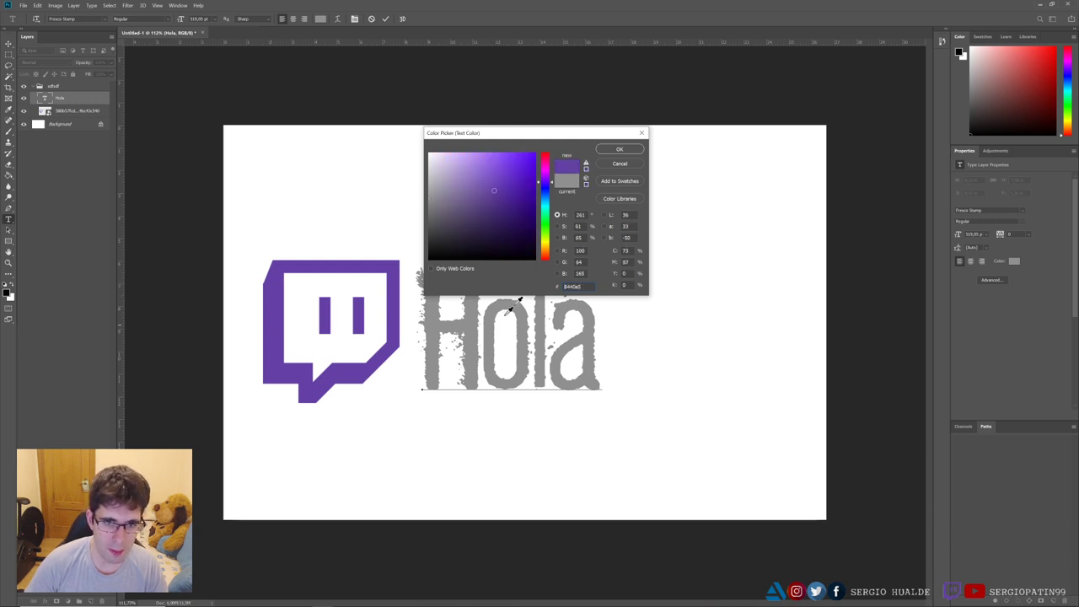
pyautogui.click(619, 149)
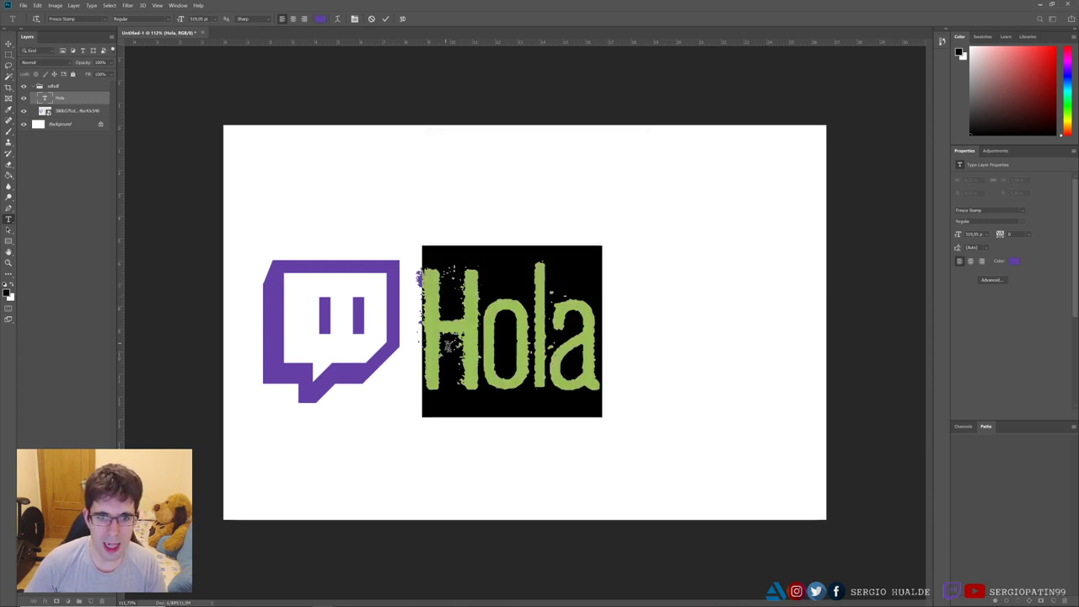
pyautogui.hotkey('ctrl', 'Return')
pyautogui.press('v')
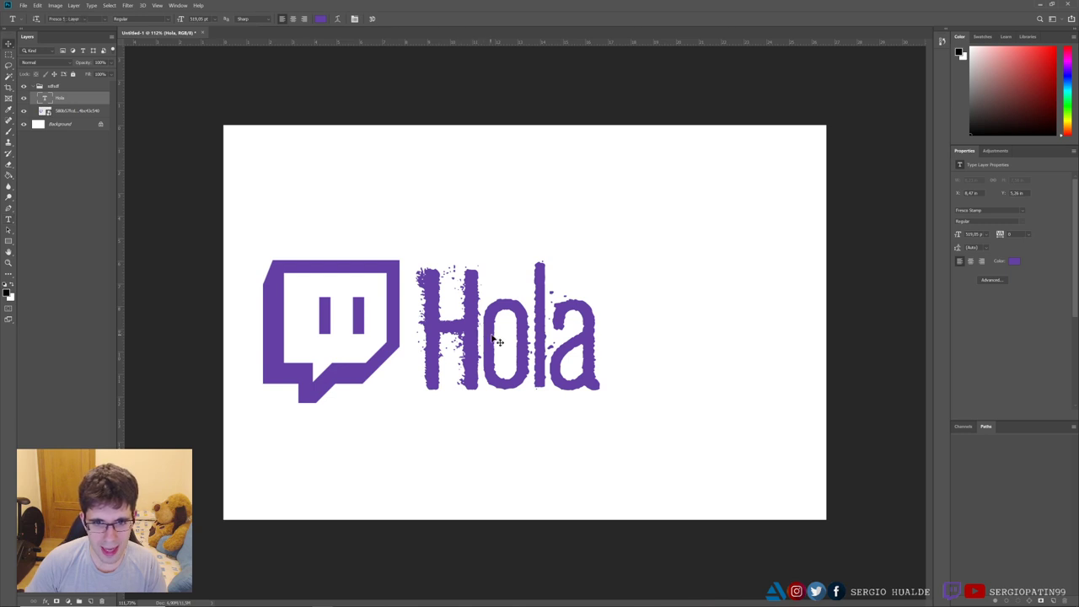
pyautogui.moveTo(494, 331); pyautogui.dragTo(487, 349)
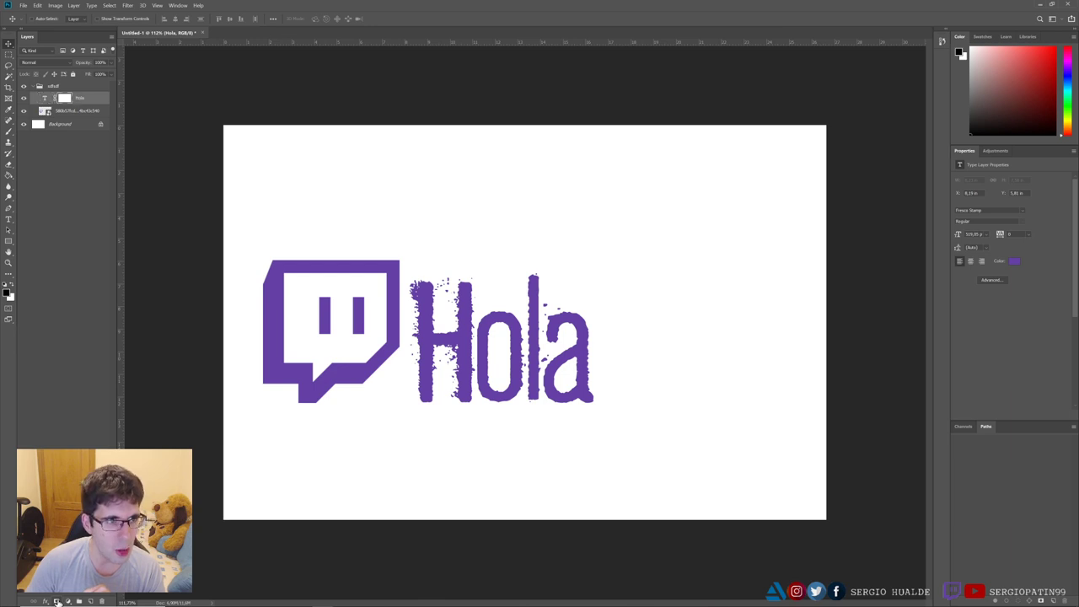
# Step: Target the Hola layer's empty white mask for painting
pyautogui.click(56, 601)
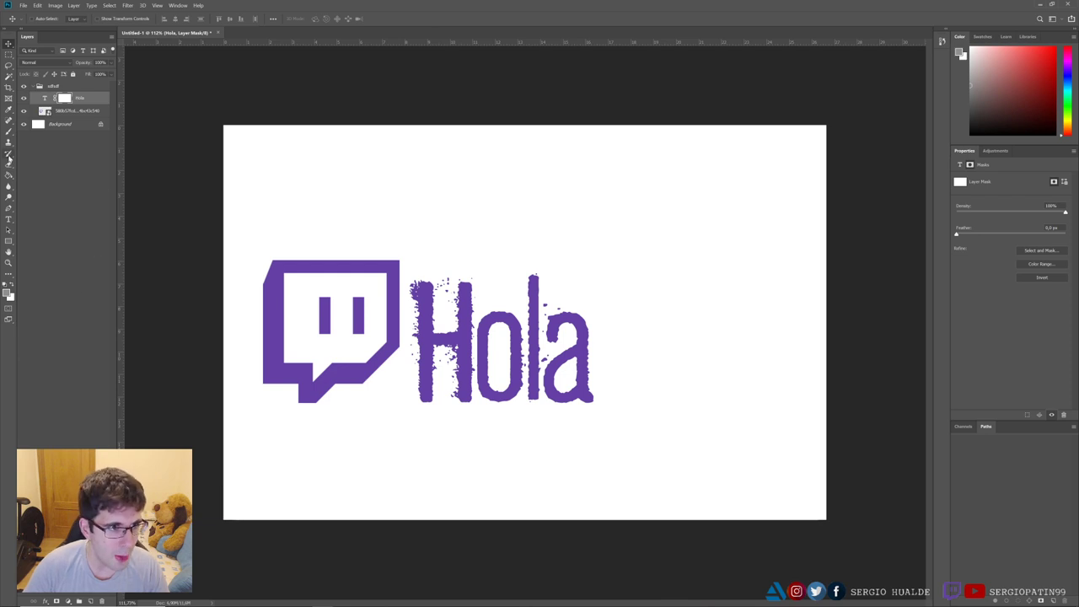
pyautogui.click(8, 131)
pyautogui.click(8, 294)
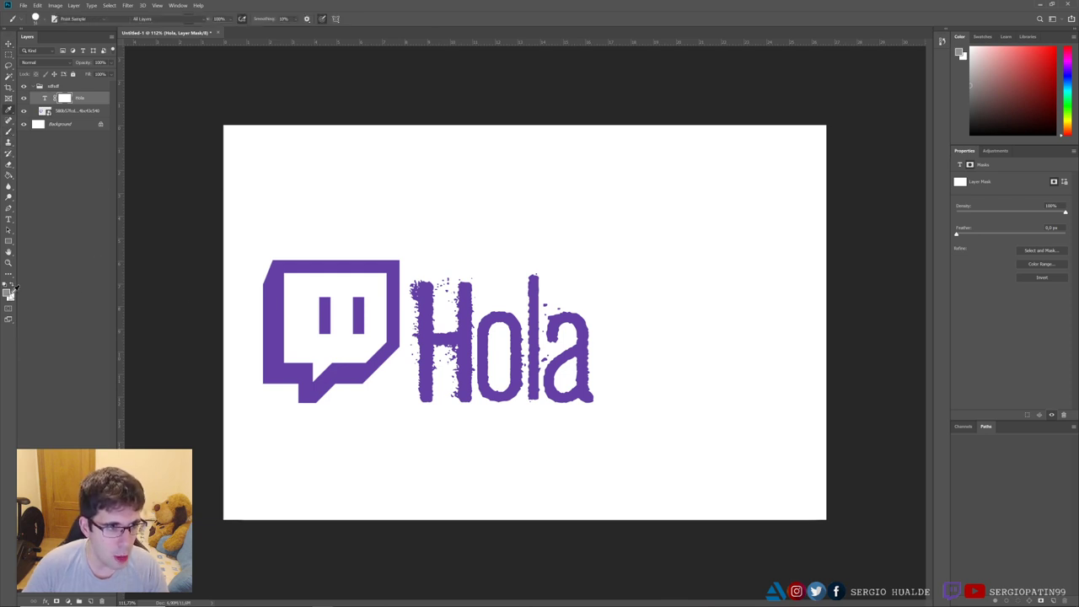
pyautogui.click(429, 258)
pyautogui.click(621, 152)
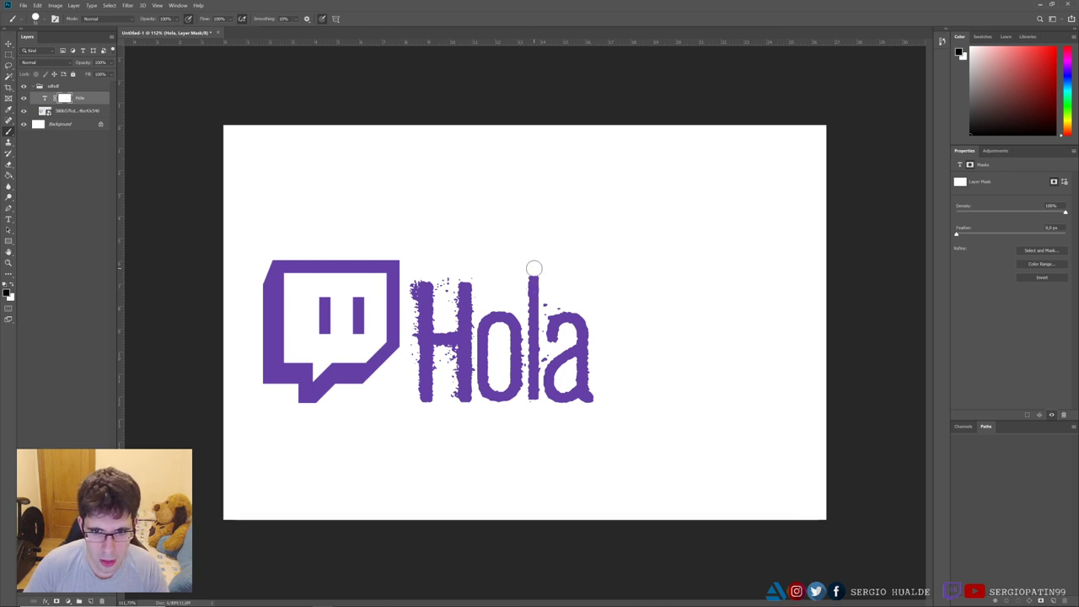
pyautogui.moveTo(534, 268); pyautogui.dragTo(602, 409)
pyautogui.moveTo(495, 401); pyautogui.dragTo(435, 270)
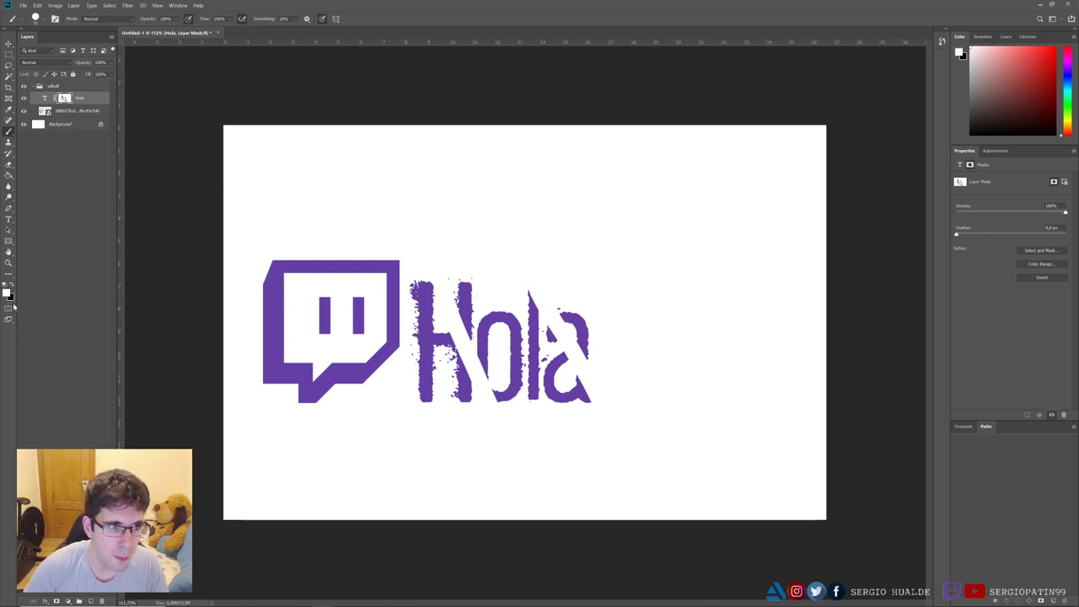
pyautogui.press('x')
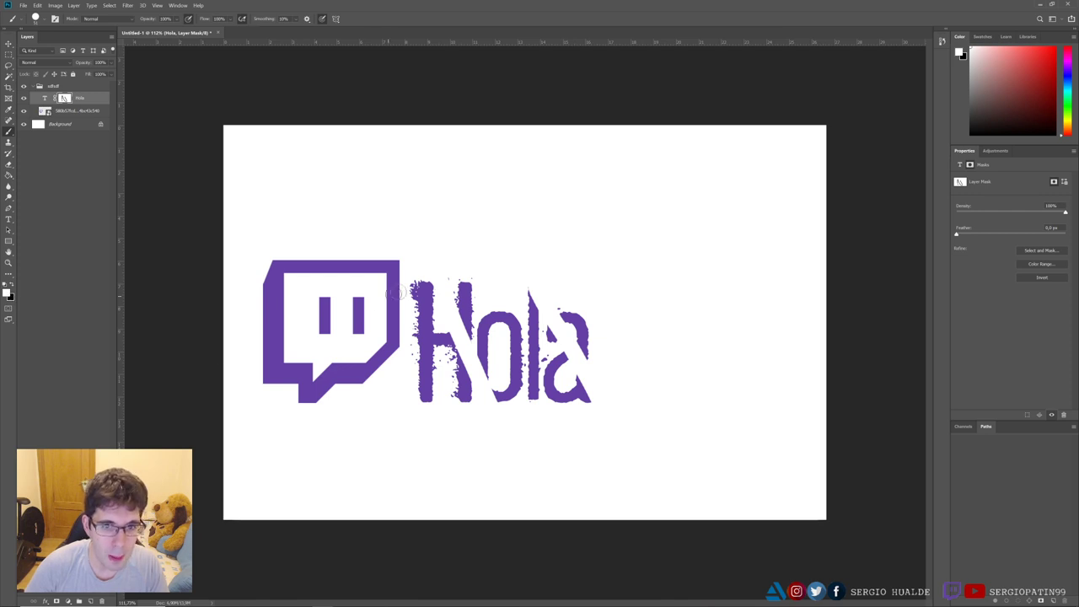
pyautogui.moveTo(442, 273)
pyautogui.mouseDown()
pyautogui.moveTo(465, 371)
pyautogui.moveTo(497, 370)
pyautogui.moveTo(559, 332)
pyautogui.moveTo(579, 371)
pyautogui.moveTo(593, 362)
pyautogui.mouseUp()
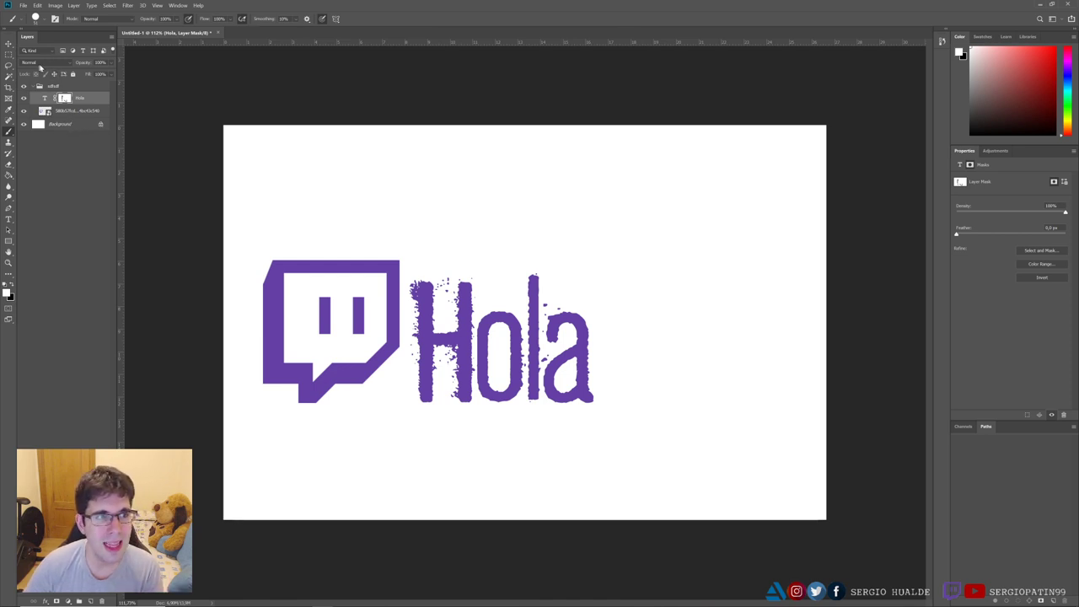
pyautogui.click(39, 64)
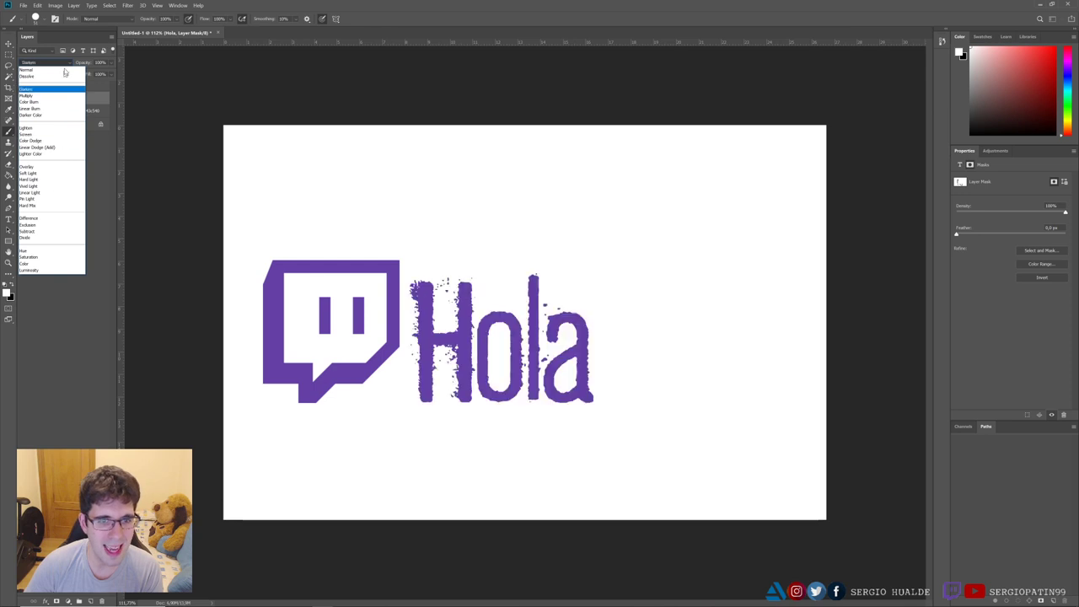
pyautogui.click(64, 63)
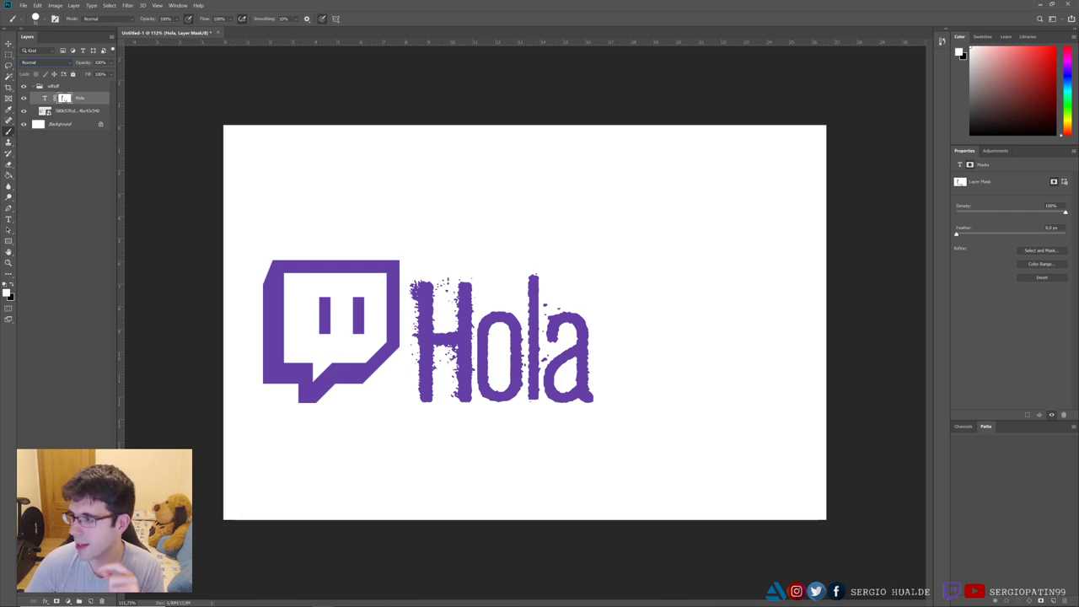
pyautogui.moveTo(1078, 322); pyautogui.dragTo(697, 323)
# Step: Move the scratched texture over the Hola text and open its blend mode list
pyautogui.press('v')
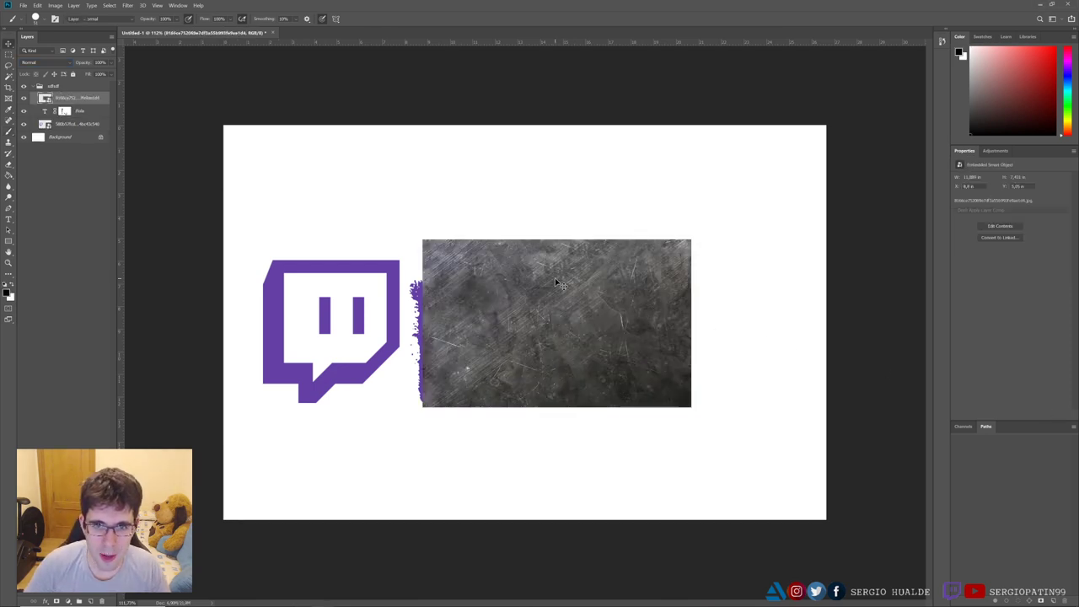
pyautogui.moveTo(554, 278); pyautogui.dragTo(643, 275)
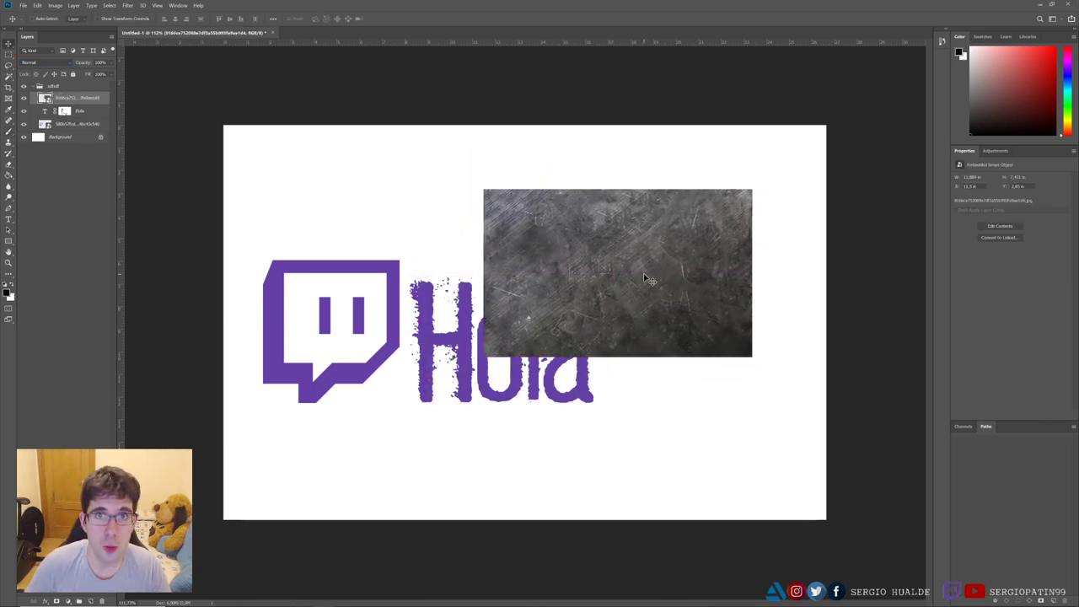
pyautogui.moveTo(638, 264)
pyautogui.mouseDown()
pyautogui.moveTo(675, 293)
pyautogui.moveTo(636, 281)
pyautogui.moveTo(657, 276)
pyautogui.mouseUp()
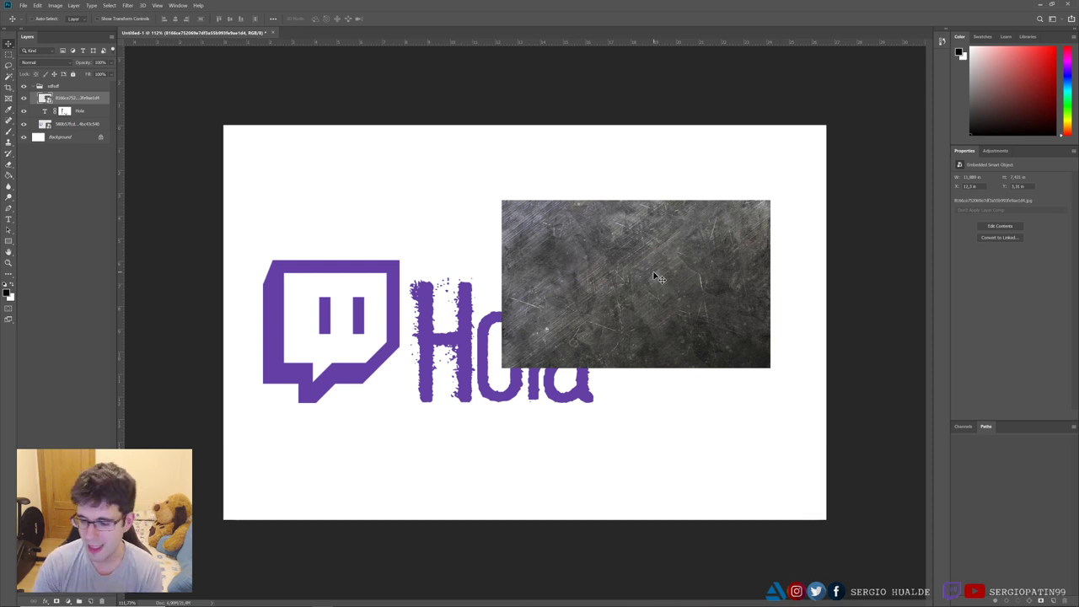
pyautogui.click(61, 63)
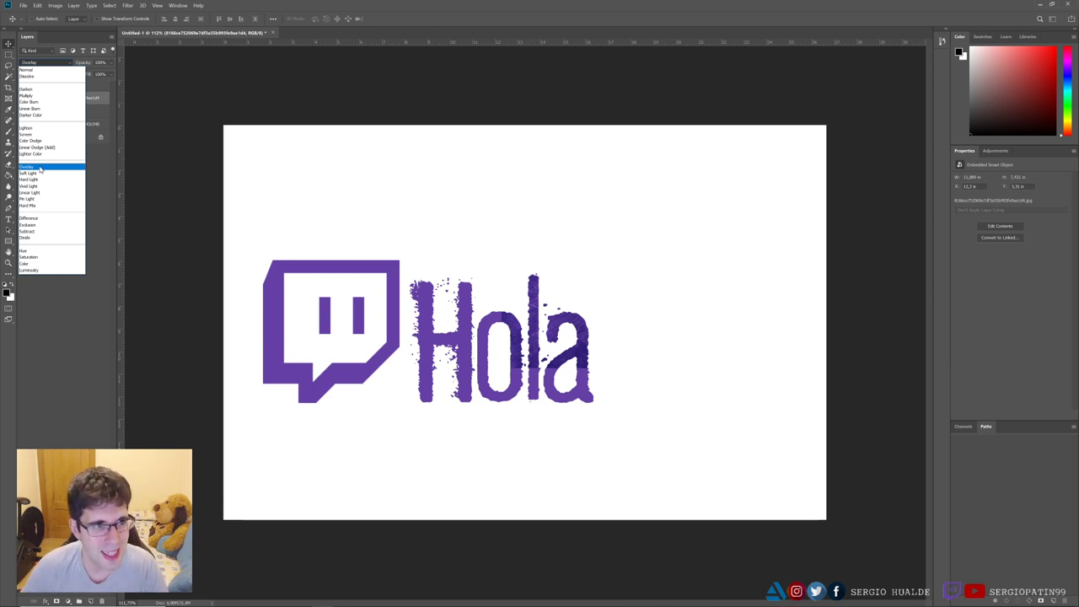
# Step: Set the texture to Overlay and scale it to cover the Twitch logo and Hola
pyautogui.click(40, 168)
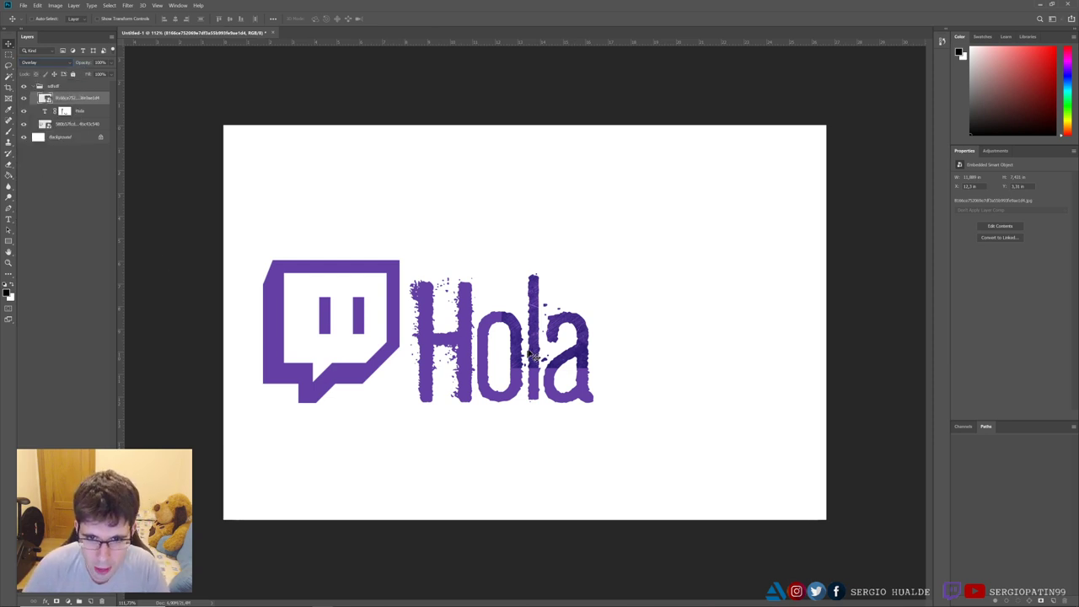
pyautogui.moveTo(529, 354)
pyautogui.mouseDown()
pyautogui.moveTo(440, 363)
pyautogui.moveTo(503, 373)
pyautogui.mouseUp()
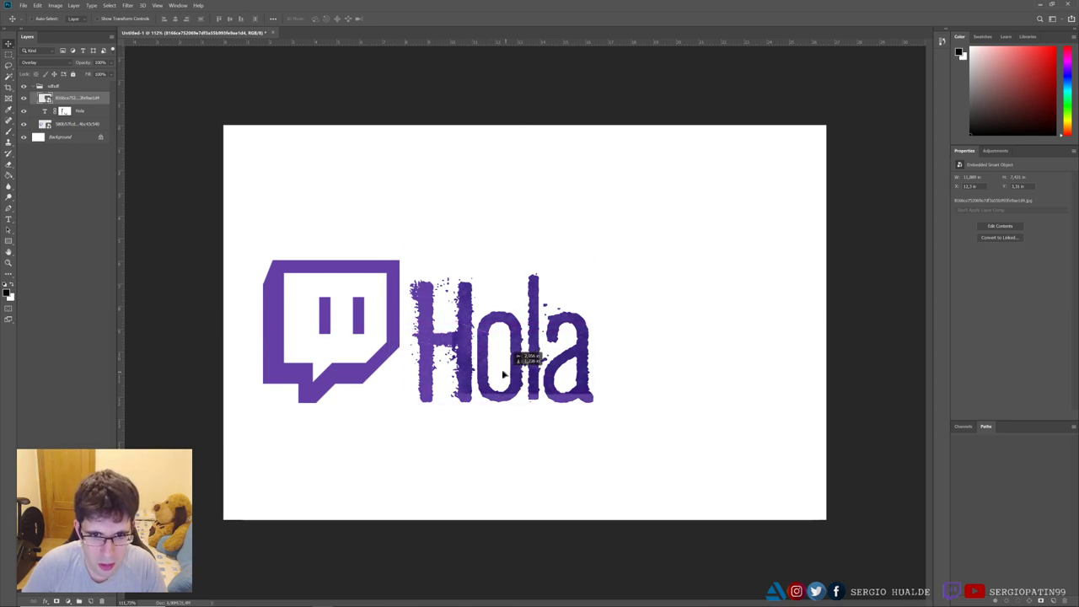
pyautogui.scroll(5, 438, 347)
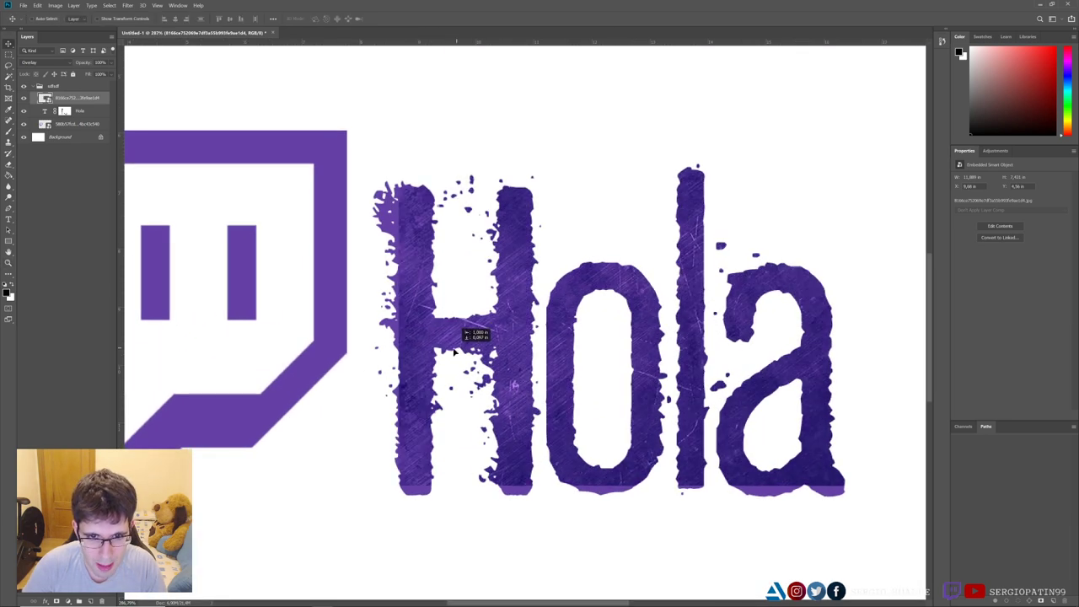
pyautogui.moveTo(454, 352); pyautogui.dragTo(386, 384)
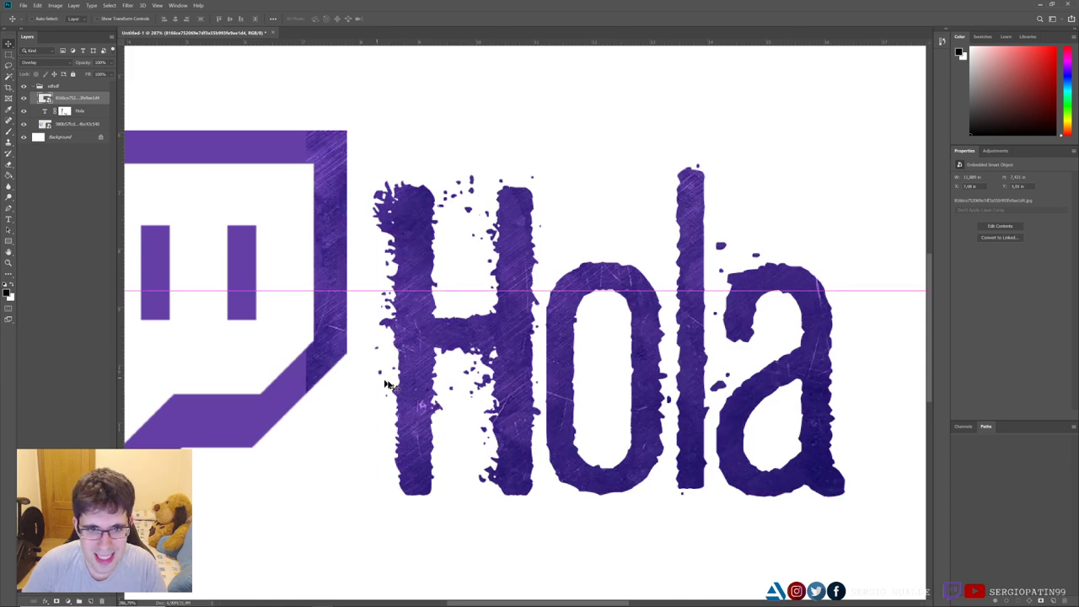
pyautogui.scroll(-4, 422, 379)
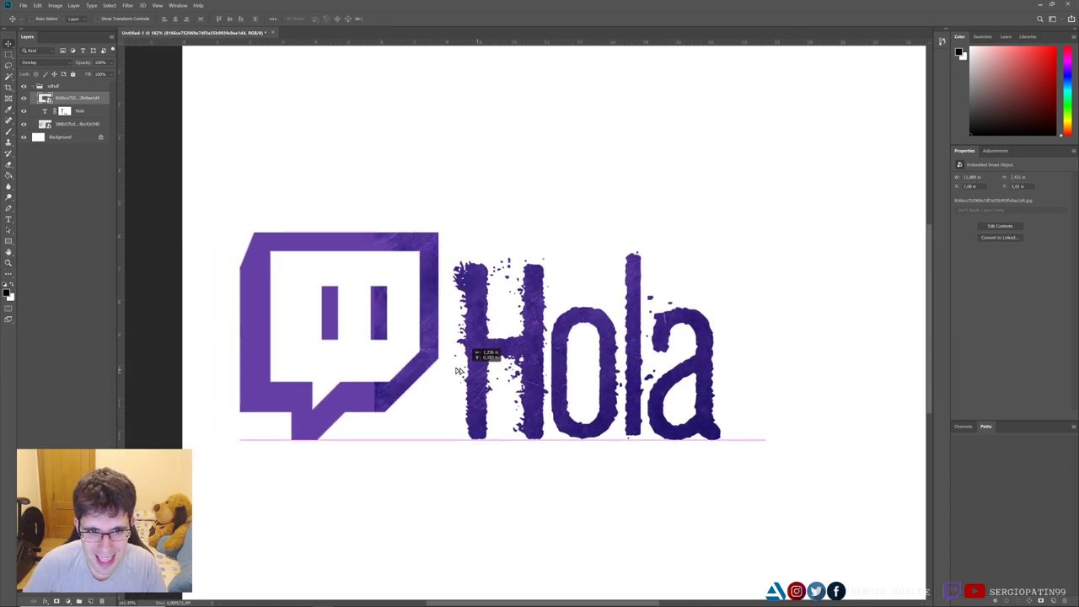
pyautogui.moveTo(458, 371); pyautogui.dragTo(343, 361)
pyautogui.hotkey('ctrl', 't')
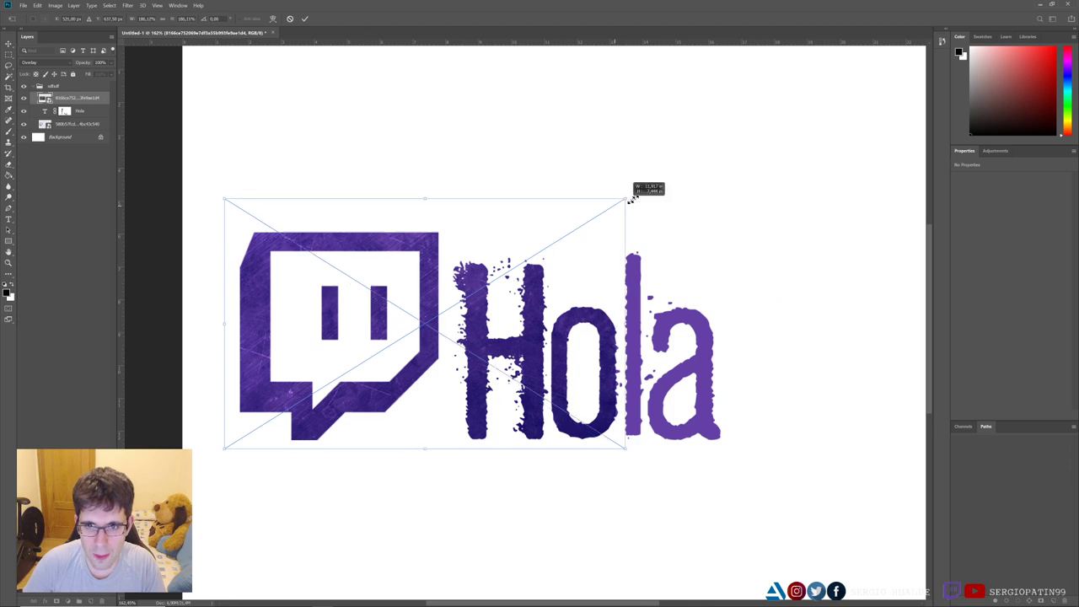
pyautogui.moveTo(631, 199); pyautogui.dragTo(741, 163)
pyautogui.press('Return')
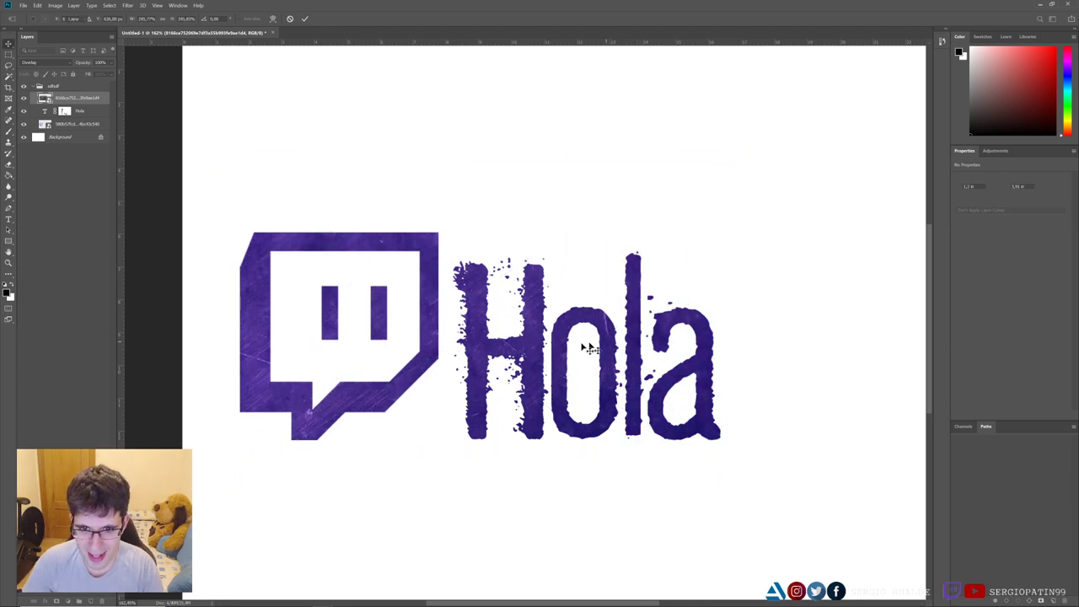
# Step: Zoom in on the H of Hola and the logo edge to inspect the texture
pyautogui.press('z')
pyautogui.click(573, 337)
pyautogui.click(566, 331)
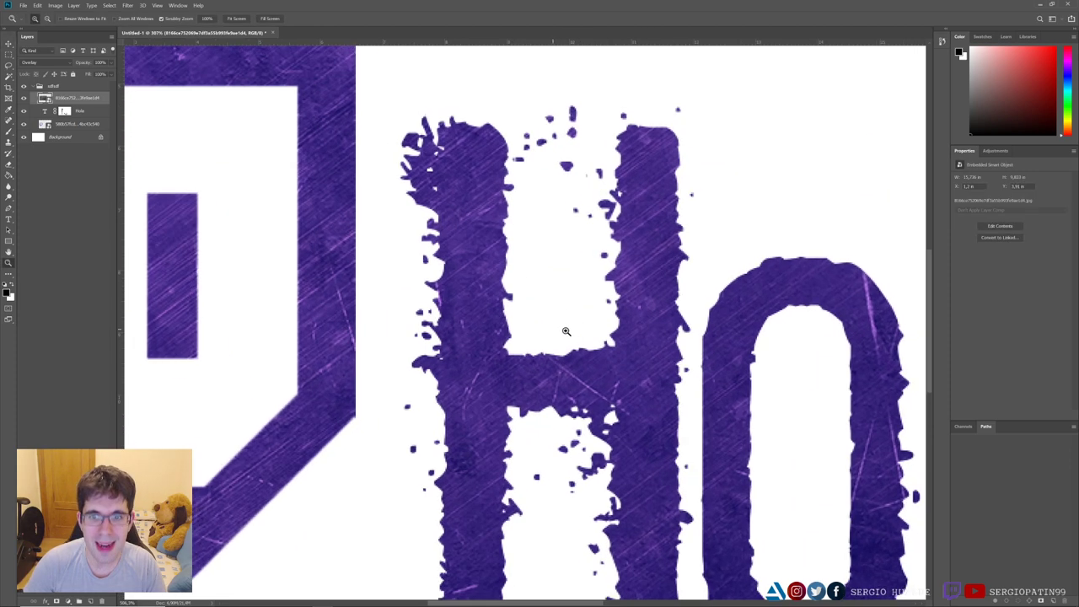
pyautogui.hotkey('ctrl', '0')
pyautogui.click(663, 259)
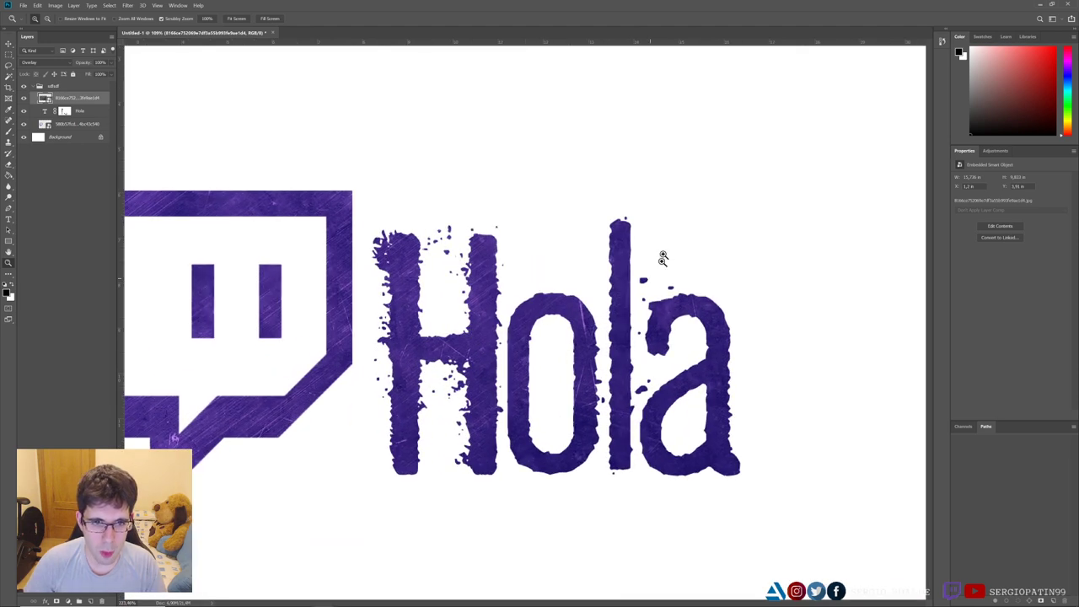
pyautogui.moveTo(461, 325); pyautogui.dragTo(473, 319)
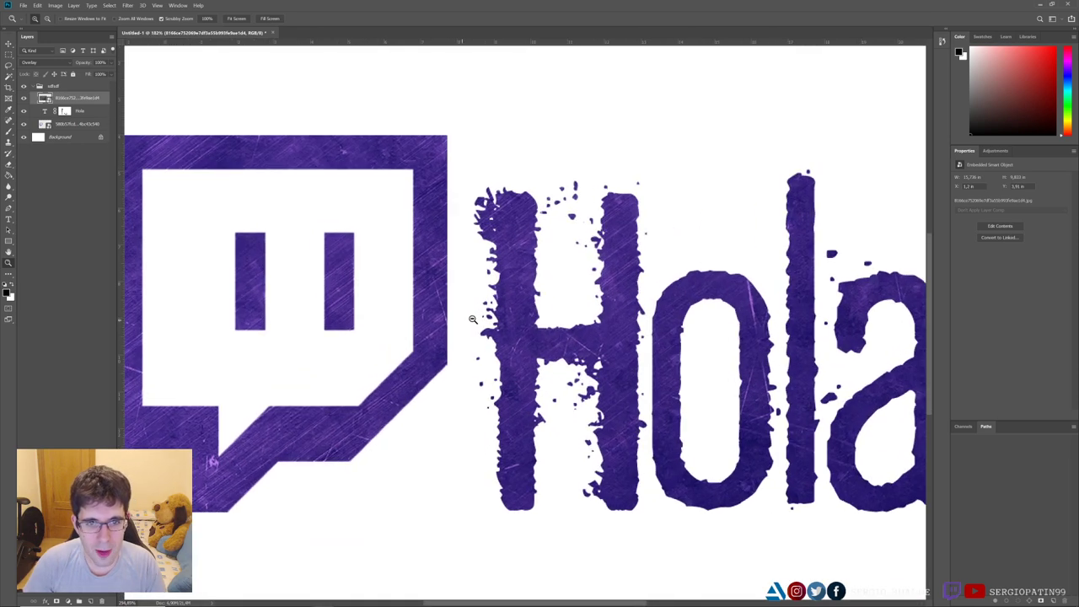
pyautogui.keyDown('alt'); pyautogui.click(473, 318); pyautogui.keyUp('alt')
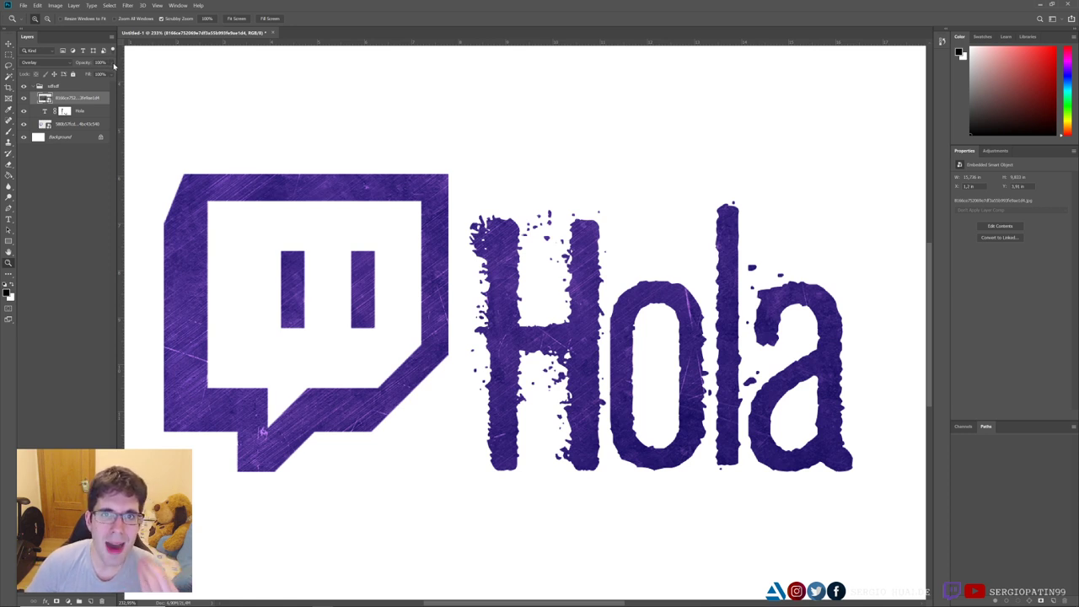
# Step: Lower the texture layer's opacity to 51% and check the logo and Hola up close
pyautogui.click(110, 64)
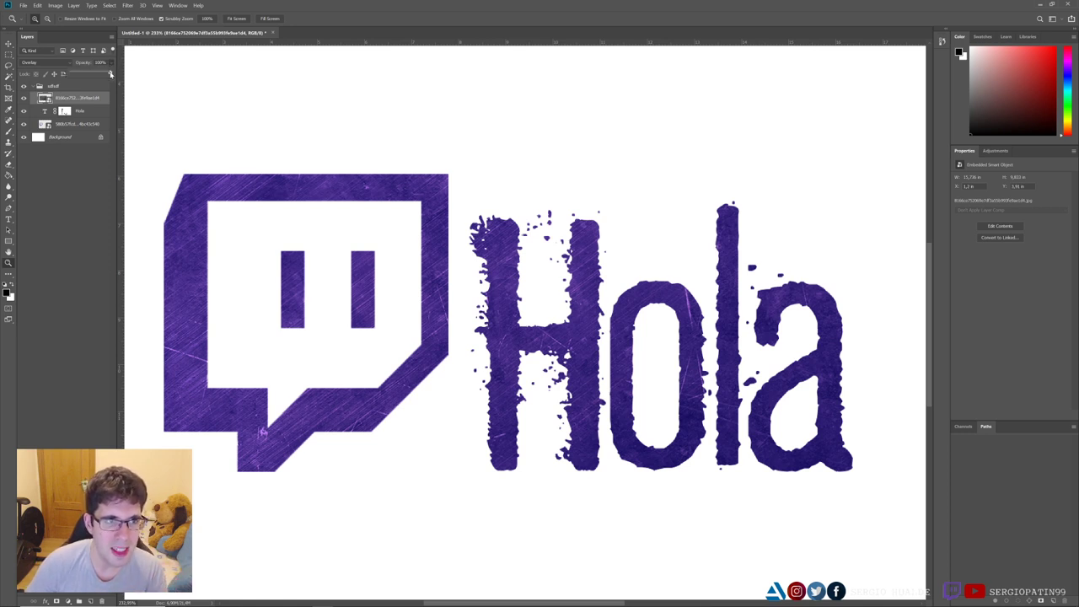
pyautogui.moveTo(103, 74); pyautogui.dragTo(75, 76)
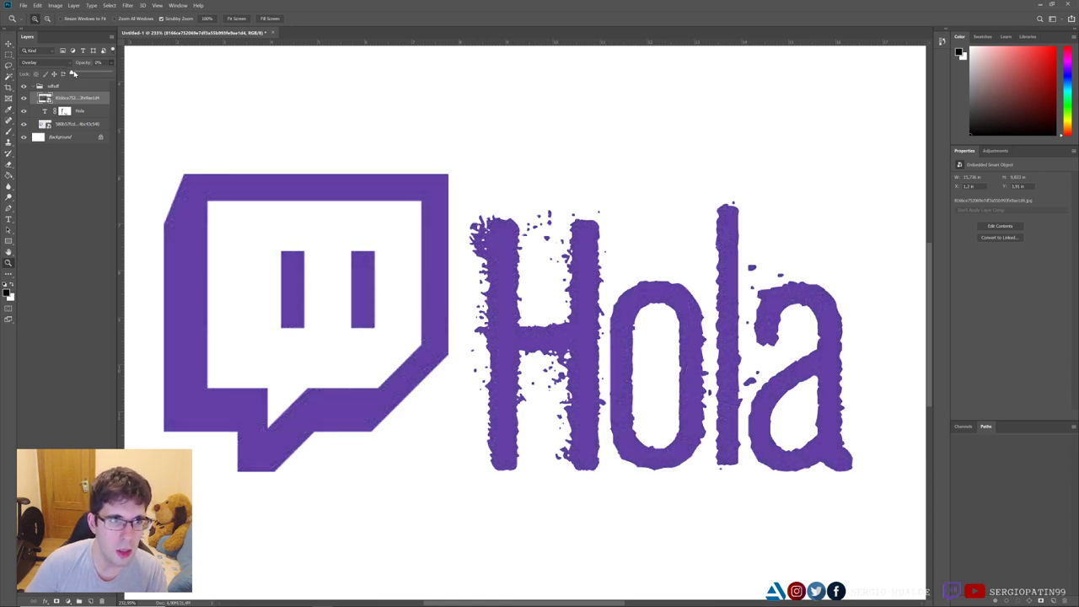
pyautogui.moveTo(78, 74)
pyautogui.mouseDown()
pyautogui.moveTo(128, 76)
pyautogui.moveTo(92, 74)
pyautogui.mouseUp()
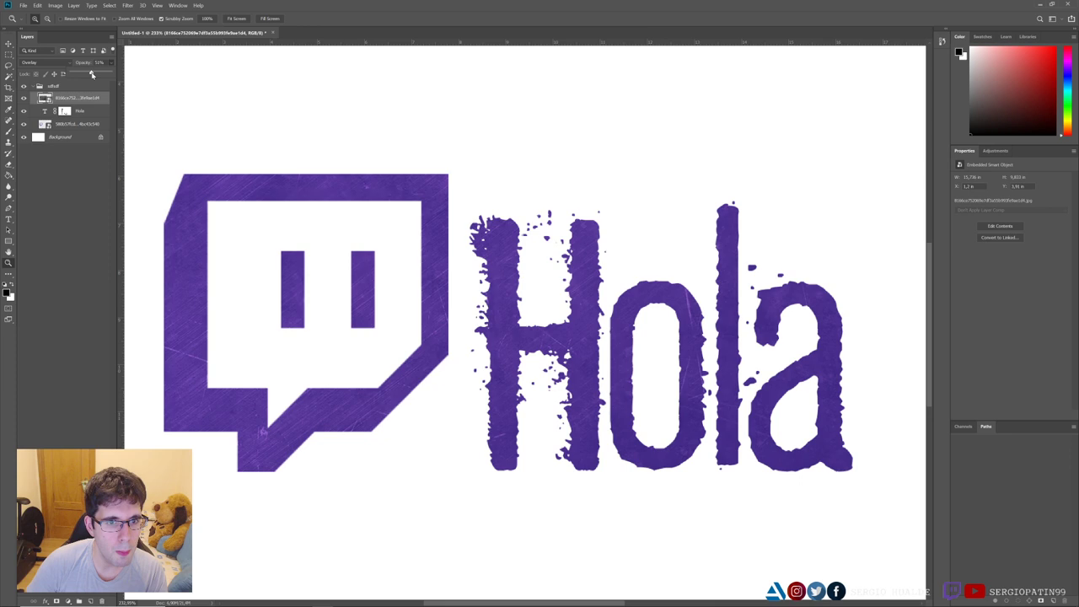
pyautogui.click(227, 127)
pyautogui.moveTo(285, 299); pyautogui.dragTo(244, 300)
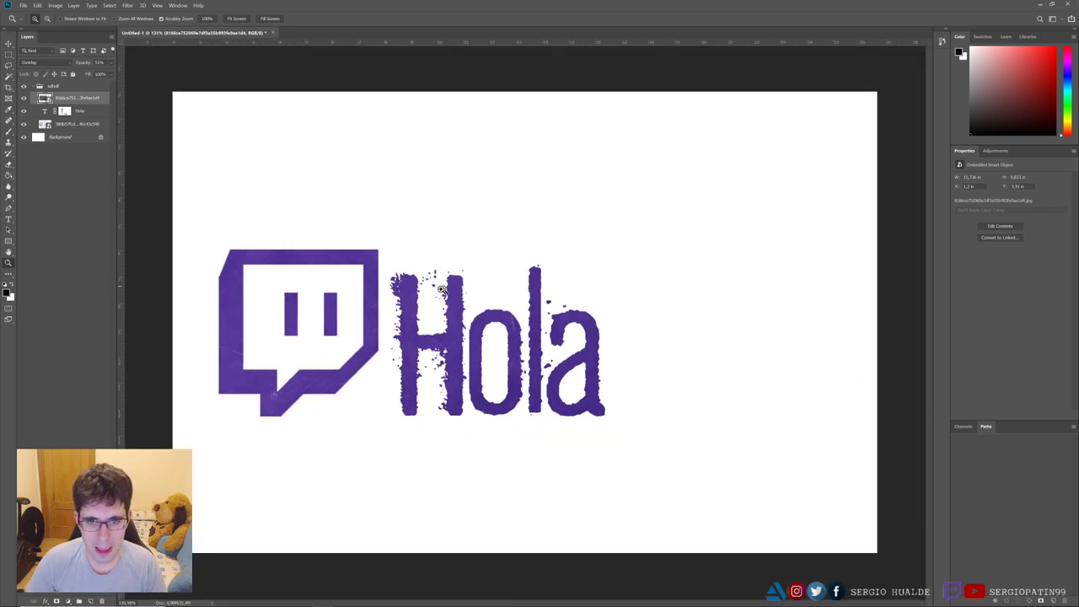
pyautogui.moveTo(441, 289); pyautogui.dragTo(469, 320)
pyautogui.hotkey('ctrl', '0')
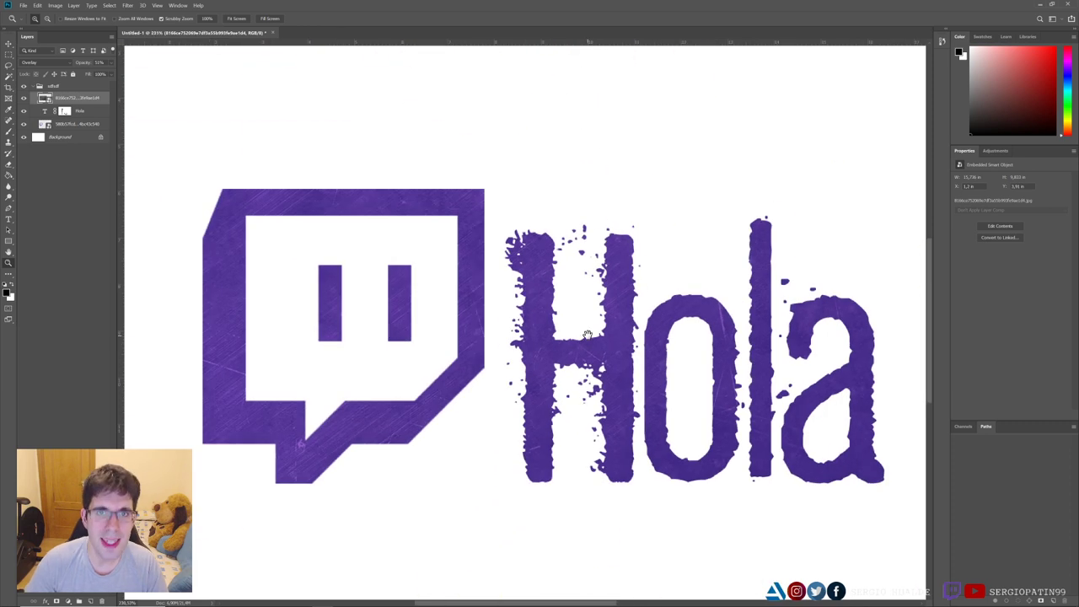
pyautogui.moveTo(587, 335); pyautogui.dragTo(557, 319)
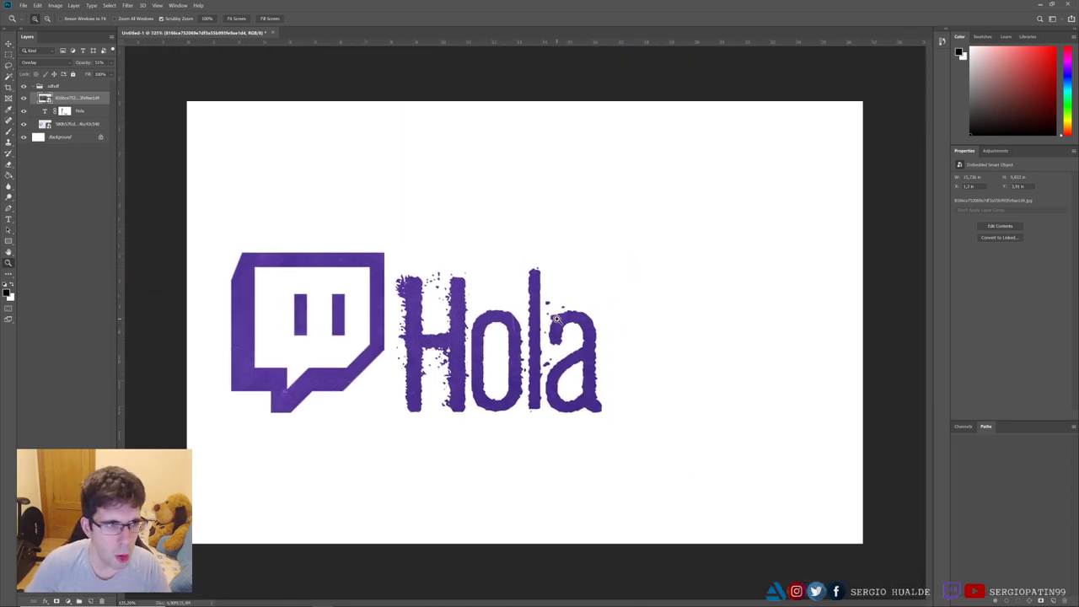
# Step: Try Dissolve on the texture, return to Overlay, and zoom on the logo's eye bars
pyautogui.click(66, 63)
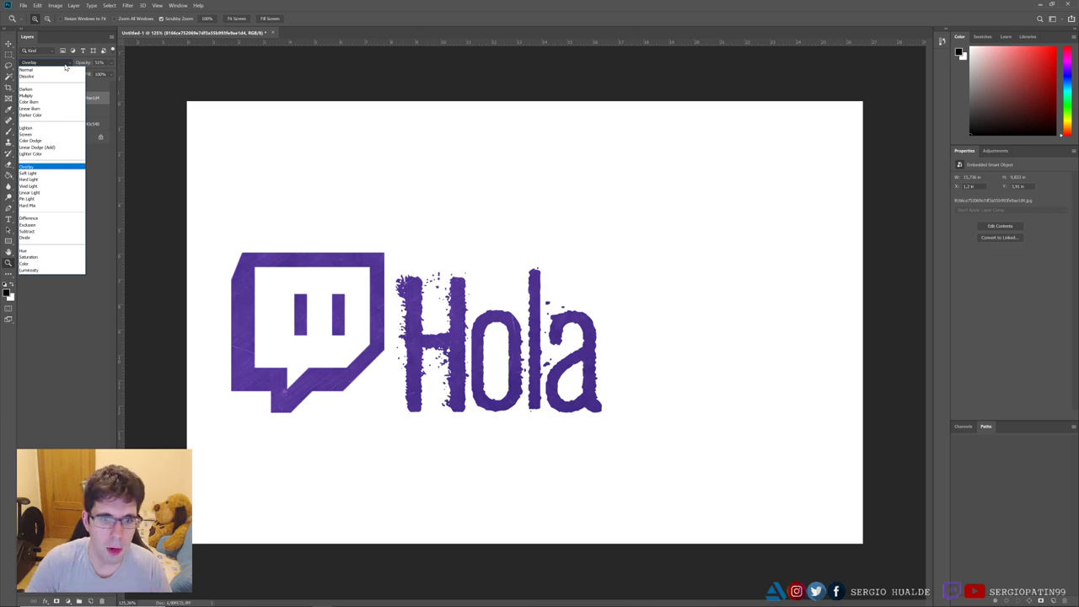
pyautogui.click(59, 76)
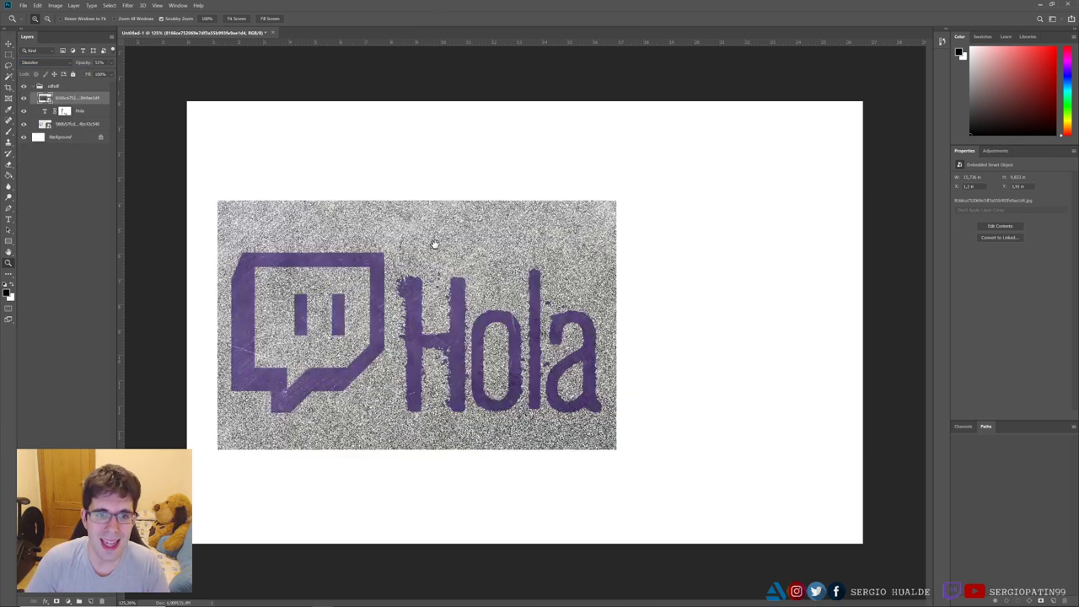
pyautogui.hotkey('shift', 'alt', 'o')
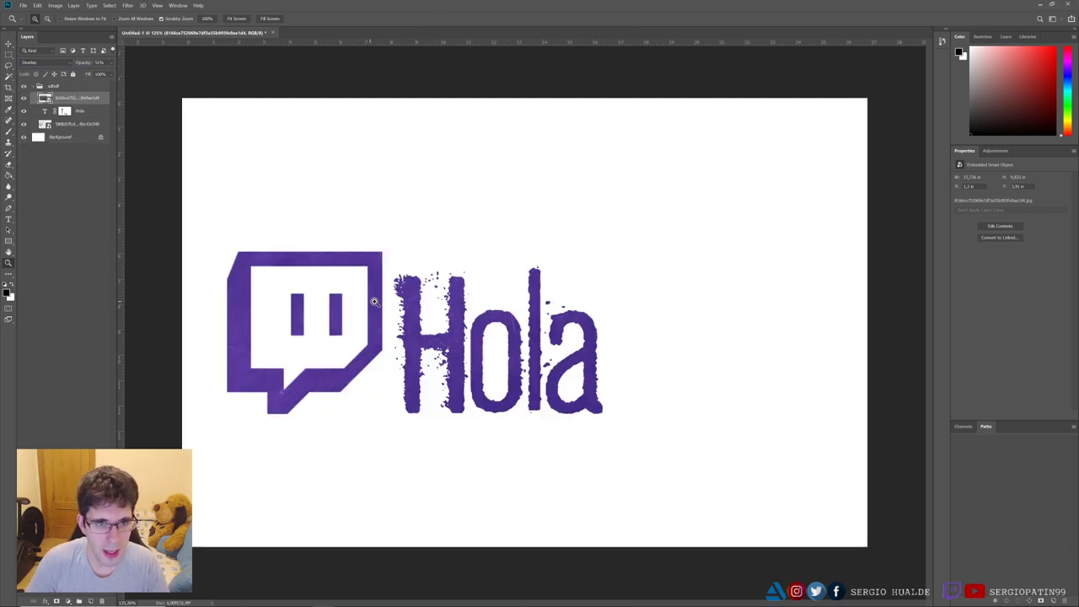
pyautogui.moveTo(402, 282)
pyautogui.mouseDown()
pyautogui.moveTo(486, 281)
pyautogui.moveTo(465, 267)
pyautogui.mouseUp()
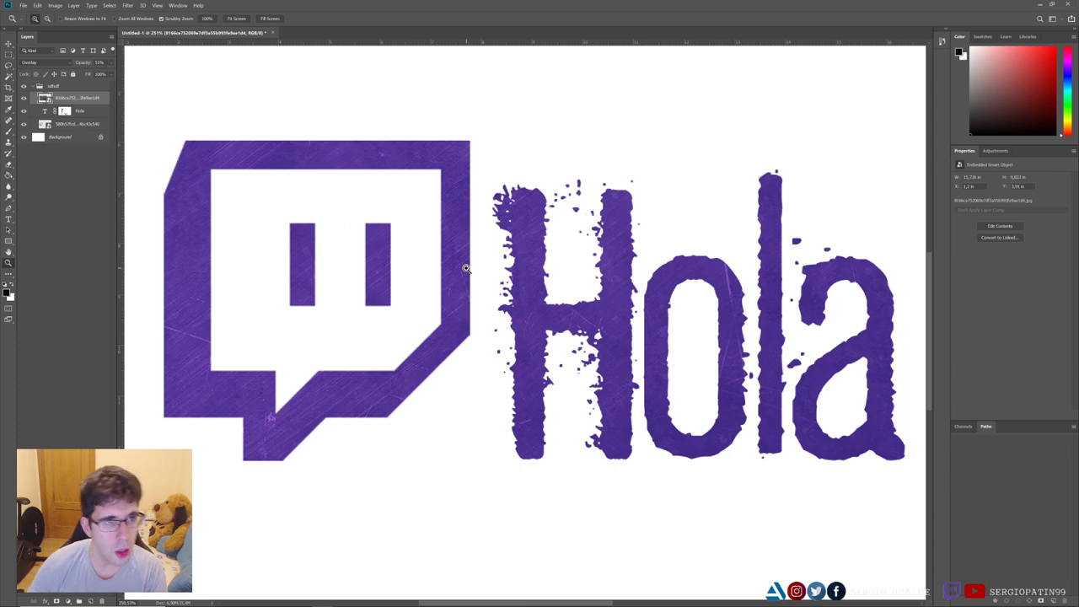
pyautogui.moveTo(449, 318)
pyautogui.mouseDown()
pyautogui.moveTo(481, 290)
pyautogui.moveTo(441, 294)
pyautogui.mouseUp()
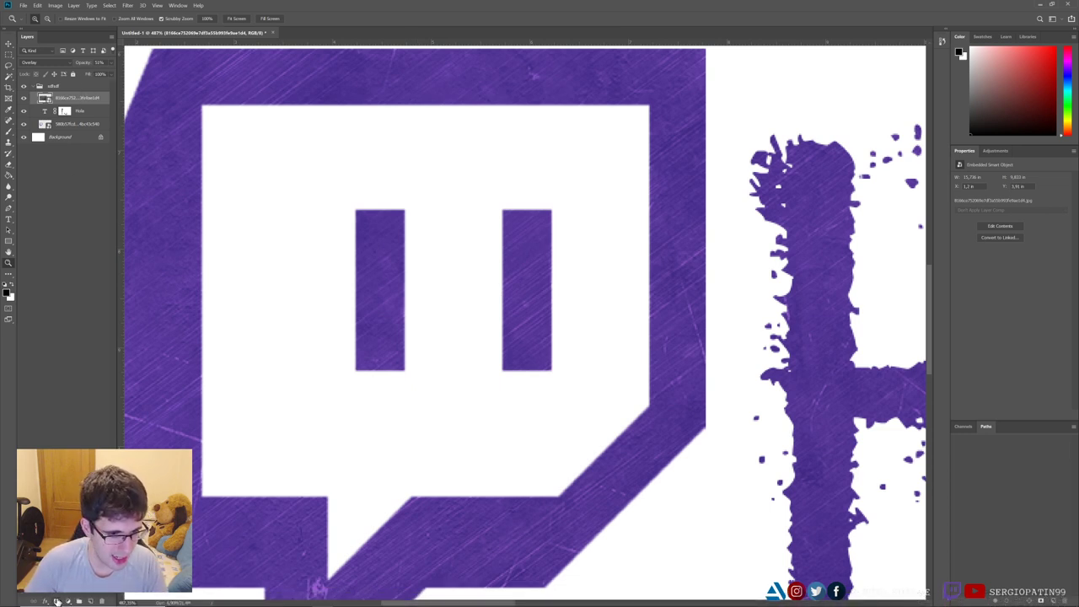
# Step: Add a mask to the texture layer and paint black over both logo eye bars
pyautogui.click(56, 601)
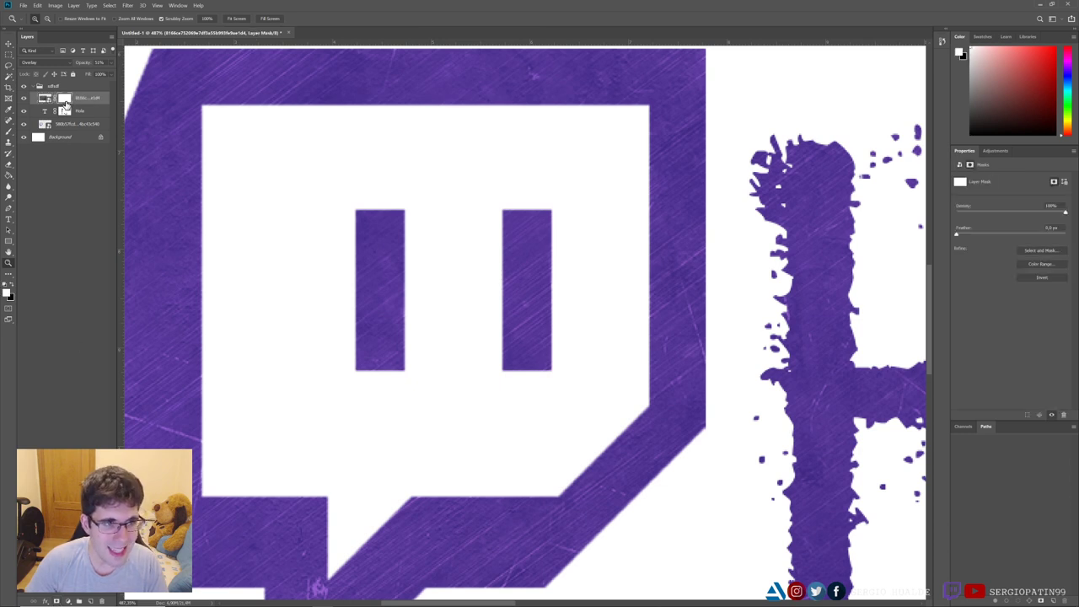
pyautogui.click(9, 130)
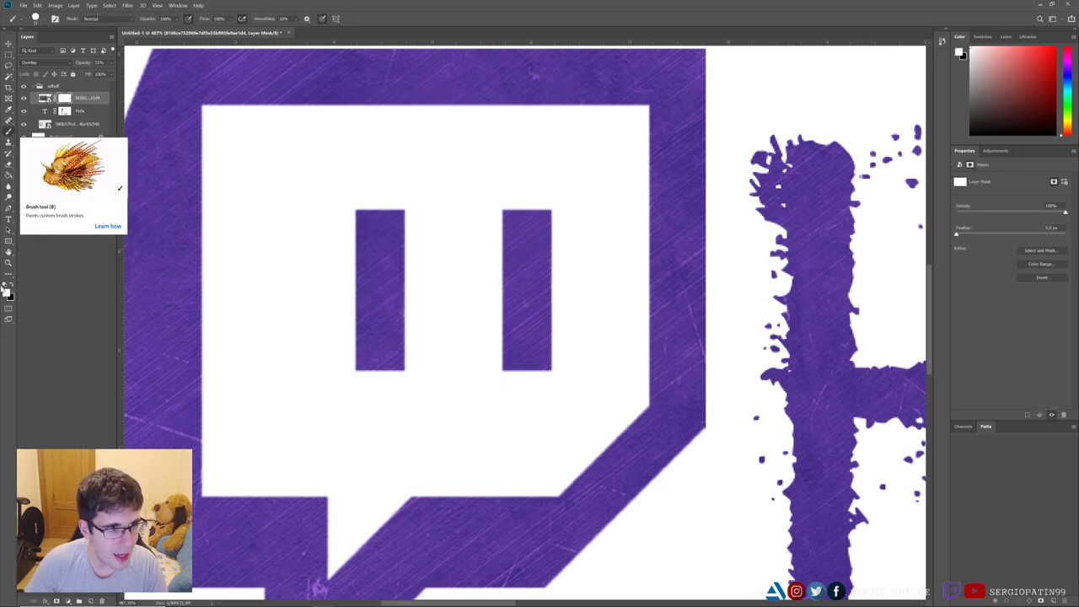
pyautogui.click(12, 285)
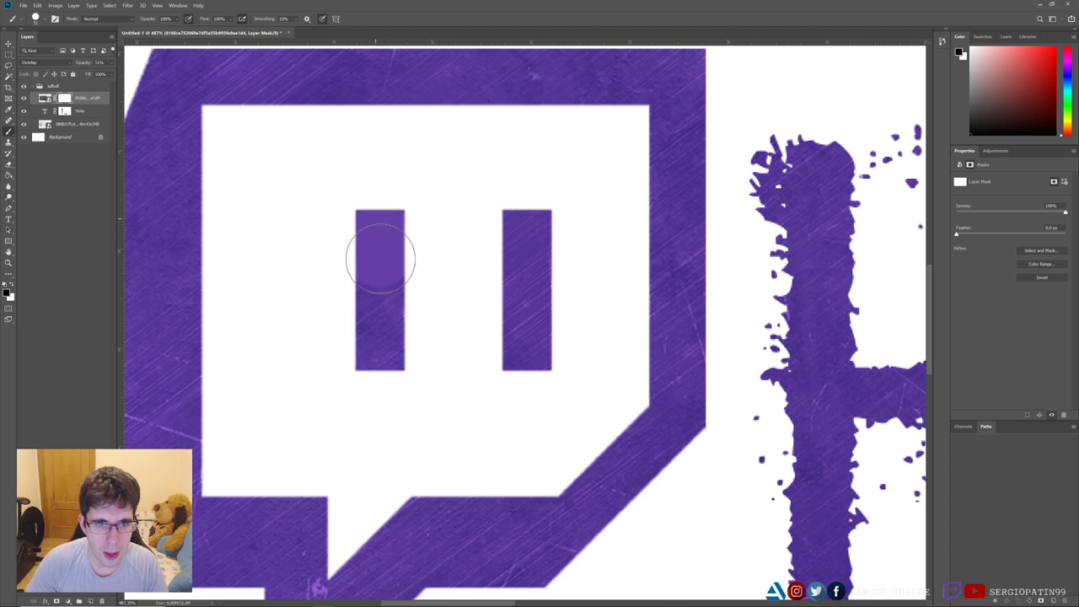
pyautogui.moveTo(381, 221); pyautogui.dragTo(380, 358)
pyautogui.click(518, 221)
pyautogui.moveTo(518, 221); pyautogui.dragTo(524, 371)
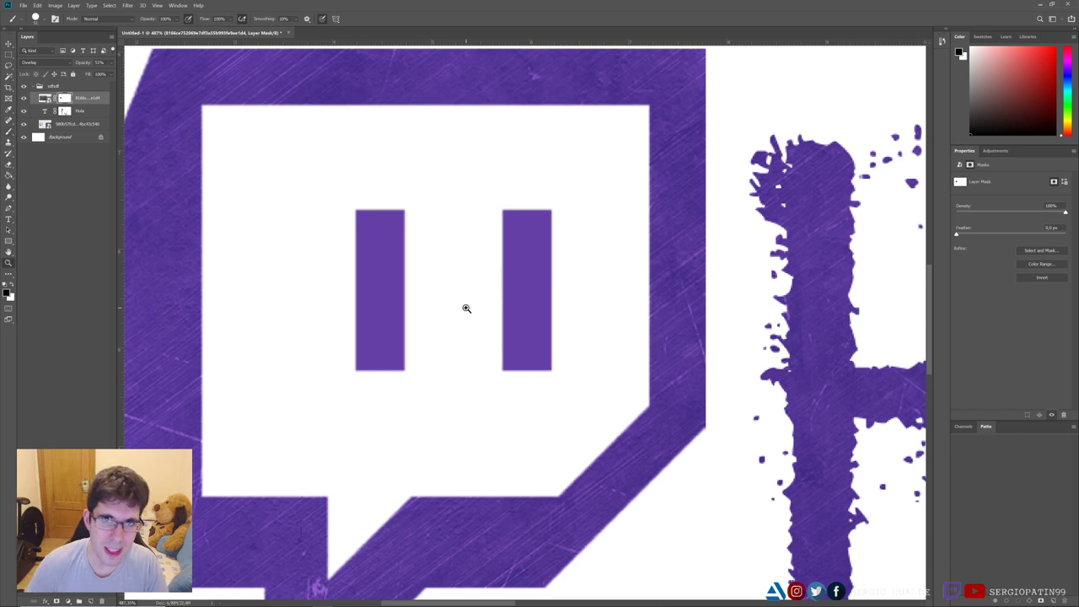
# Step: Zoom in on the eye bars and paint white to restore the texture on both
pyautogui.press('z')
pyautogui.scroll(-3, 465, 306)
pyautogui.scroll(-2, 523, 303)
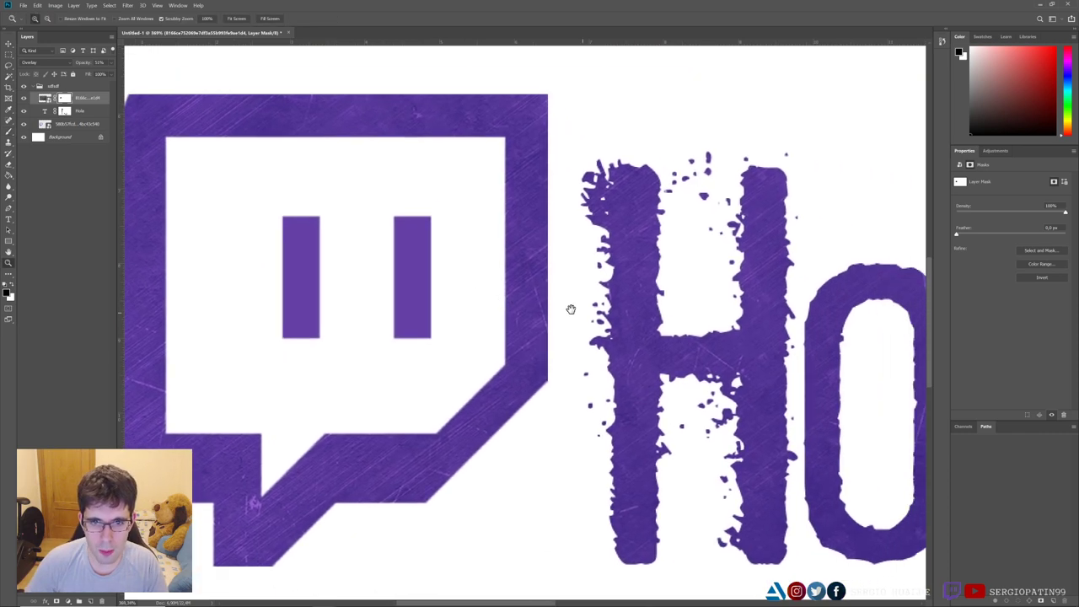
pyautogui.scroll(-1, 527, 305)
pyautogui.scroll(-1, 531, 307)
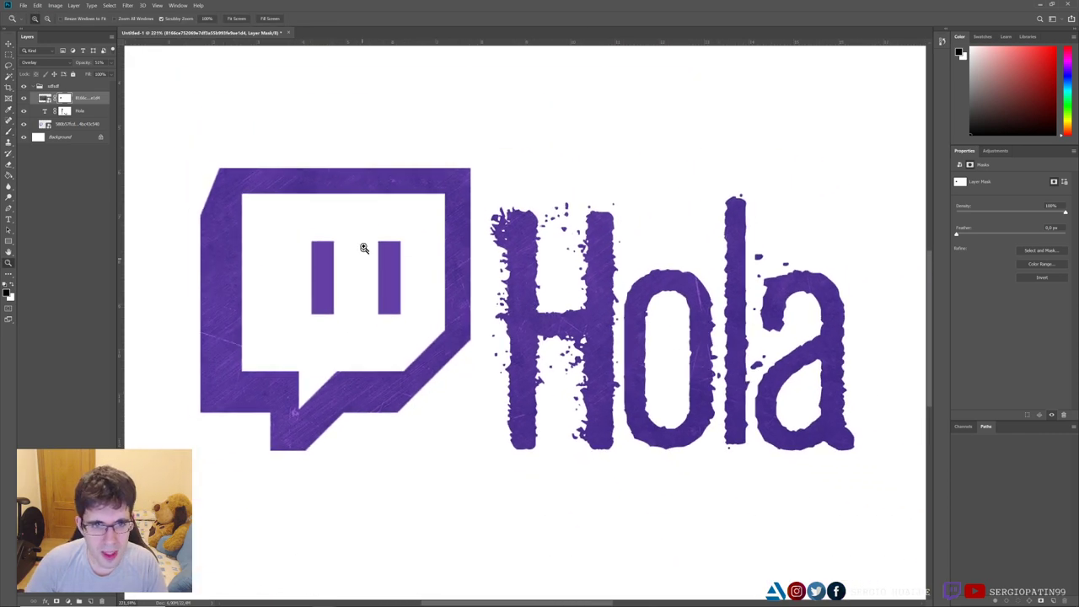
pyautogui.scroll(4, 403, 286)
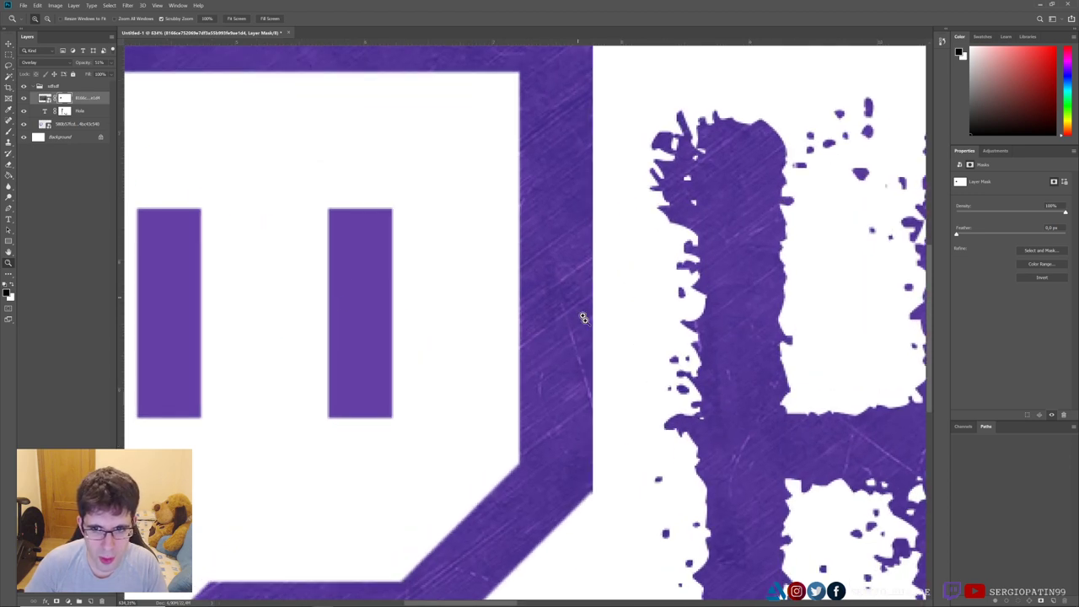
pyautogui.scroll(-4, 581, 314)
pyautogui.scroll(-1, 617, 358)
pyautogui.moveTo(617, 358)
pyautogui.mouseDown()
pyautogui.moveTo(456, 324)
pyautogui.moveTo(570, 325)
pyautogui.mouseUp()
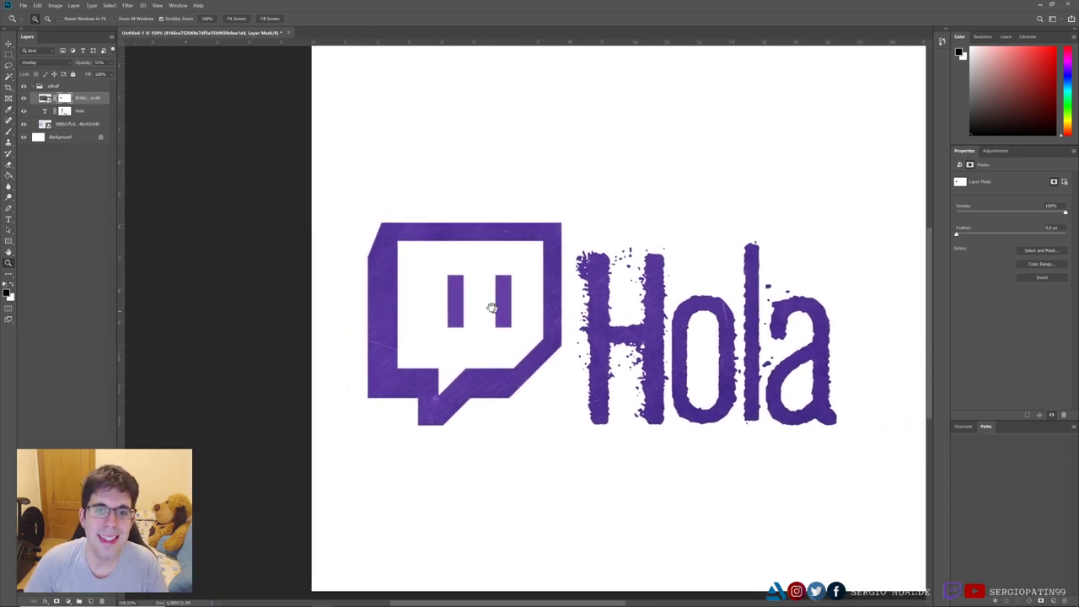
pyautogui.scroll(3, 501, 301)
pyautogui.scroll(1, 572, 215)
pyautogui.press('b')
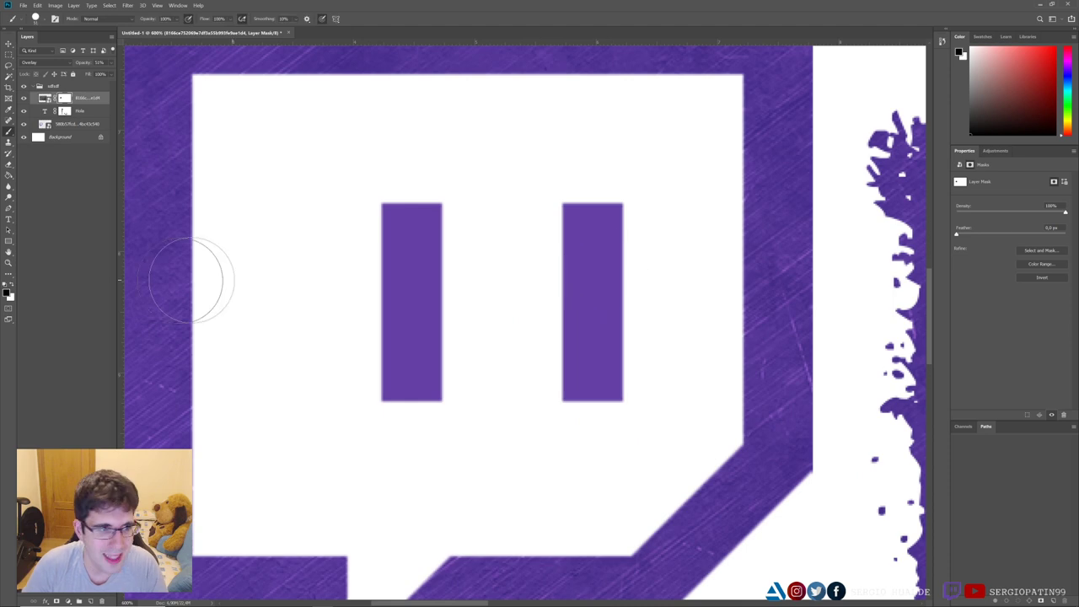
pyautogui.press('x')
pyautogui.moveTo(421, 183); pyautogui.dragTo(416, 376)
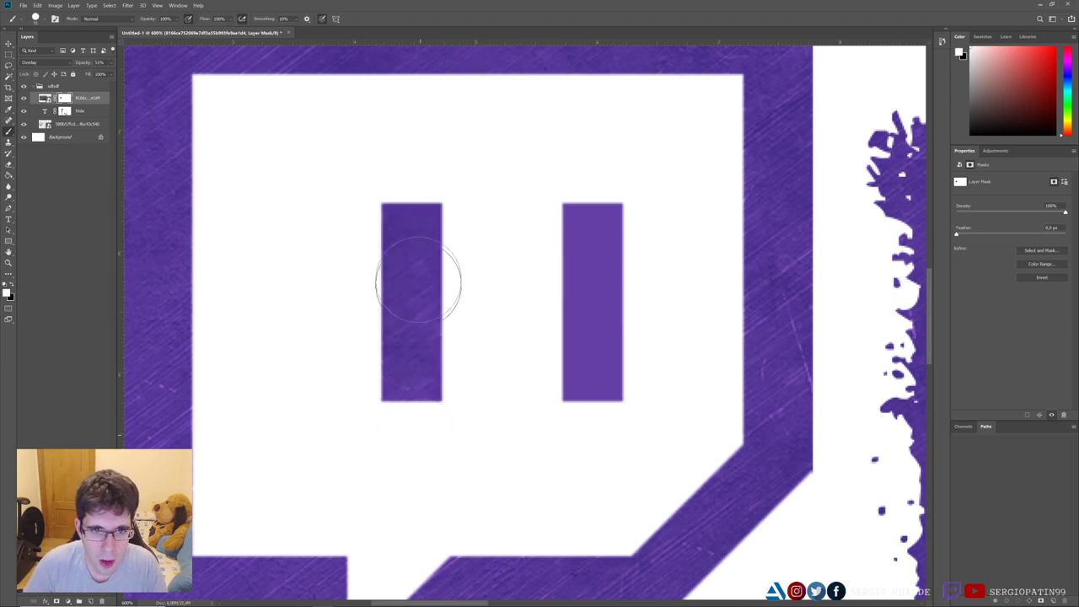
pyautogui.moveTo(607, 164); pyautogui.dragTo(595, 438)
pyautogui.press('z')
pyautogui.scroll(-2, 569, 356)
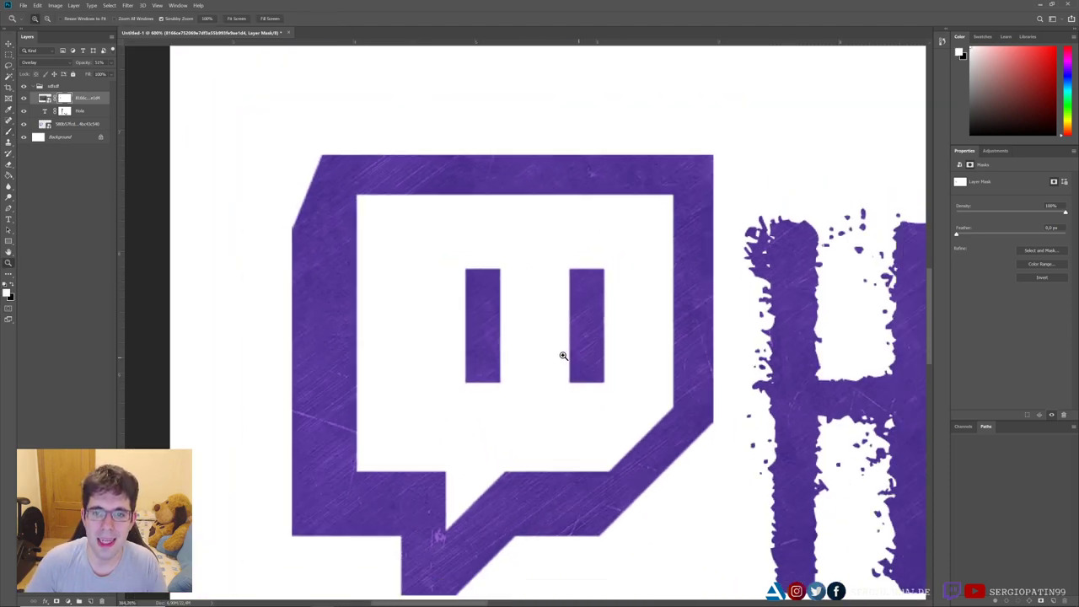
pyautogui.scroll(-2, 565, 354)
pyautogui.scroll(-1, 540, 329)
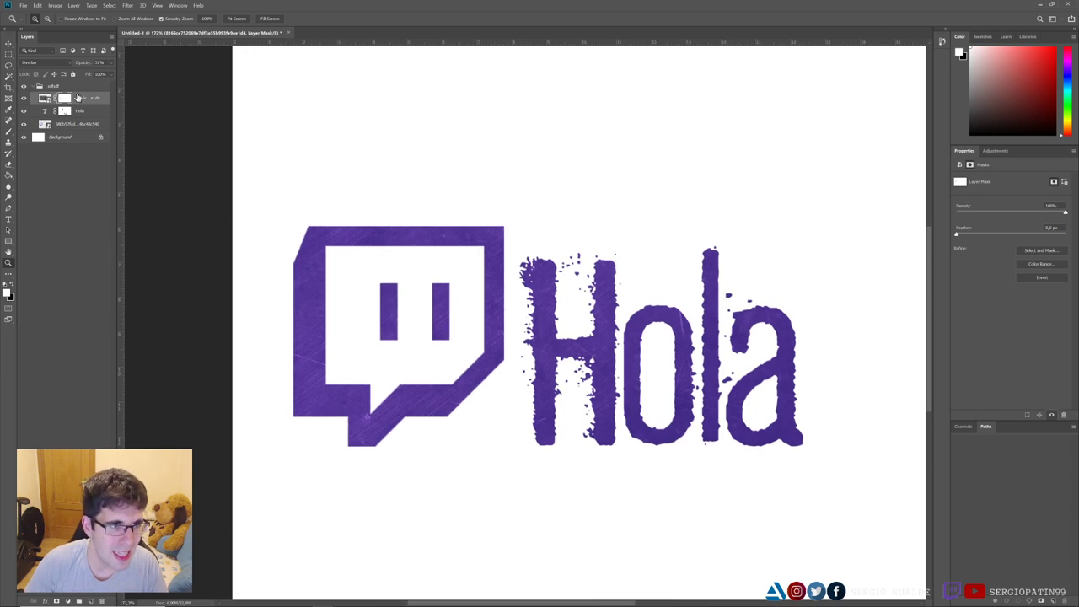
pyautogui.moveTo(504, 296)
pyautogui.mouseDown()
pyautogui.moveTo(532, 309)
pyautogui.moveTo(419, 293)
pyautogui.moveTo(438, 312)
pyautogui.mouseUp()
pyautogui.moveTo(504, 281); pyautogui.dragTo(499, 288)
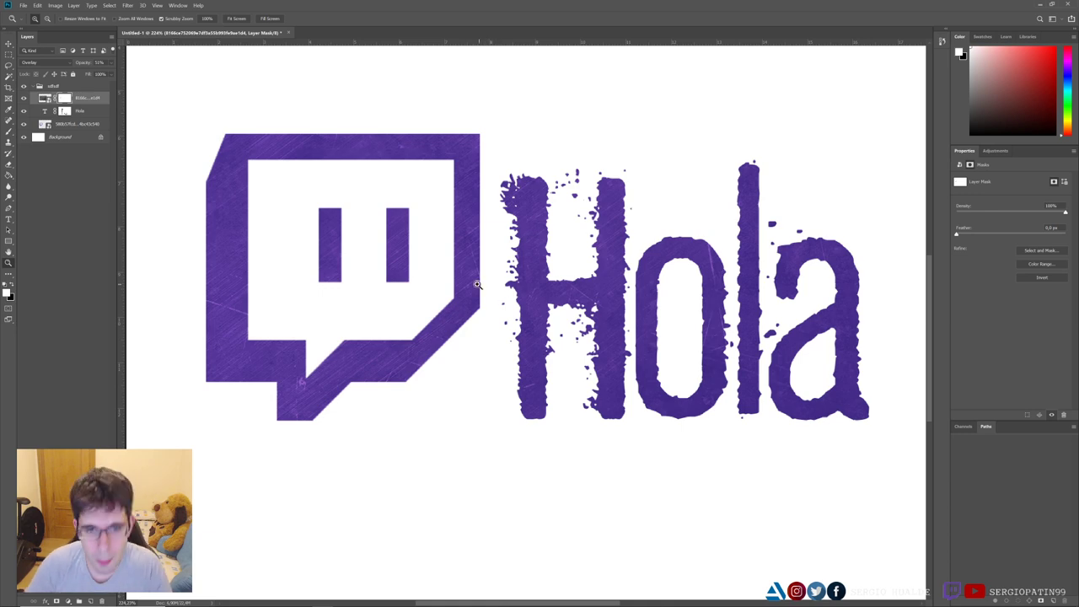
pyautogui.click(424, 255)
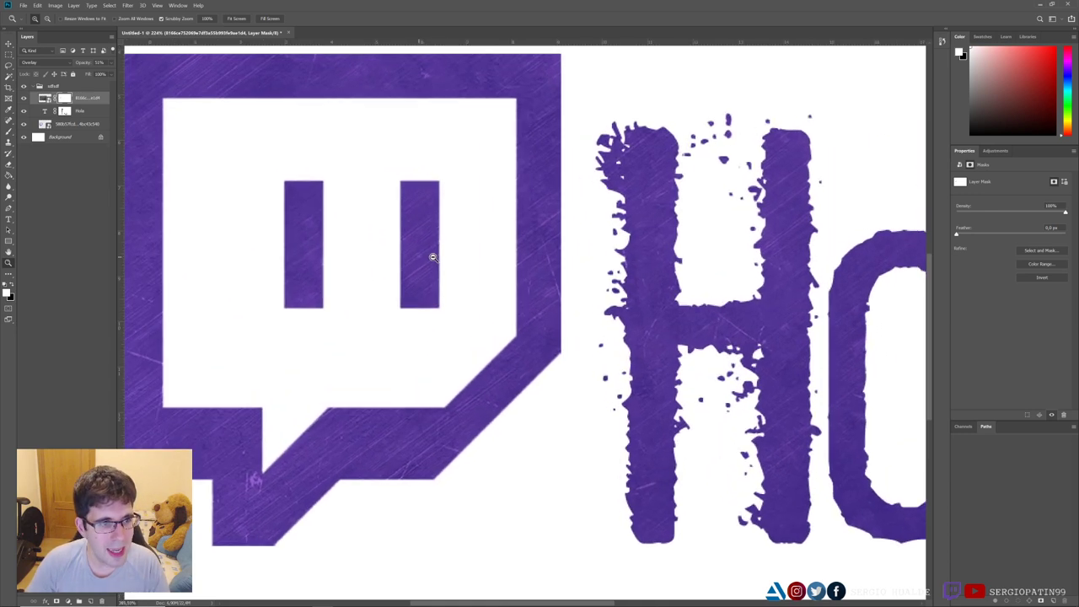
pyautogui.keyDown('alt'); pyautogui.click(431, 257); pyautogui.keyUp('alt')
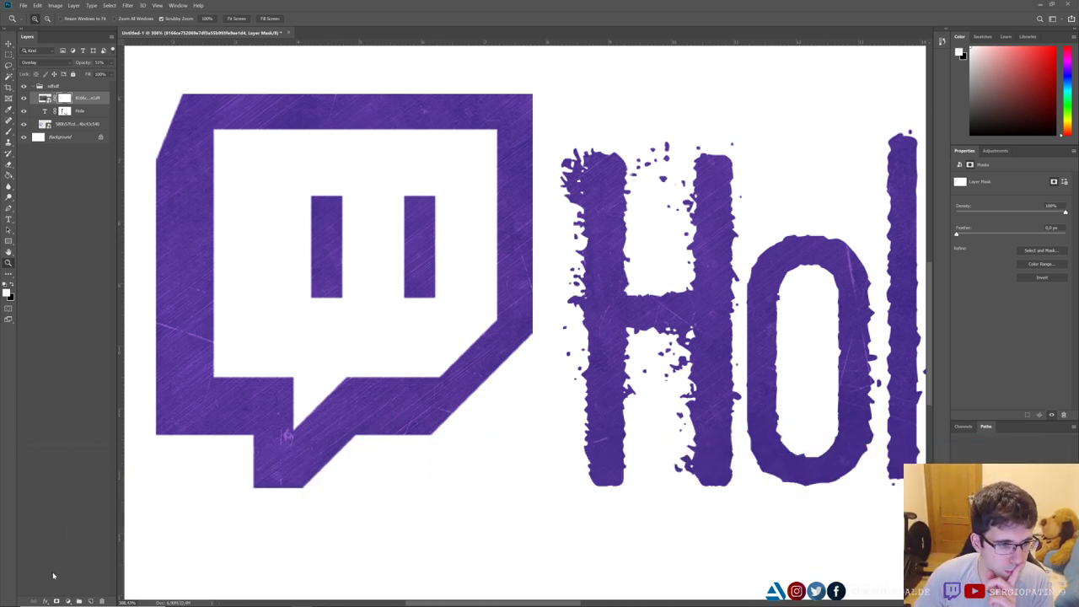
# Step: Select the Twitch logo layer while browsing the effects and adjustment menus
pyautogui.click(48, 601)
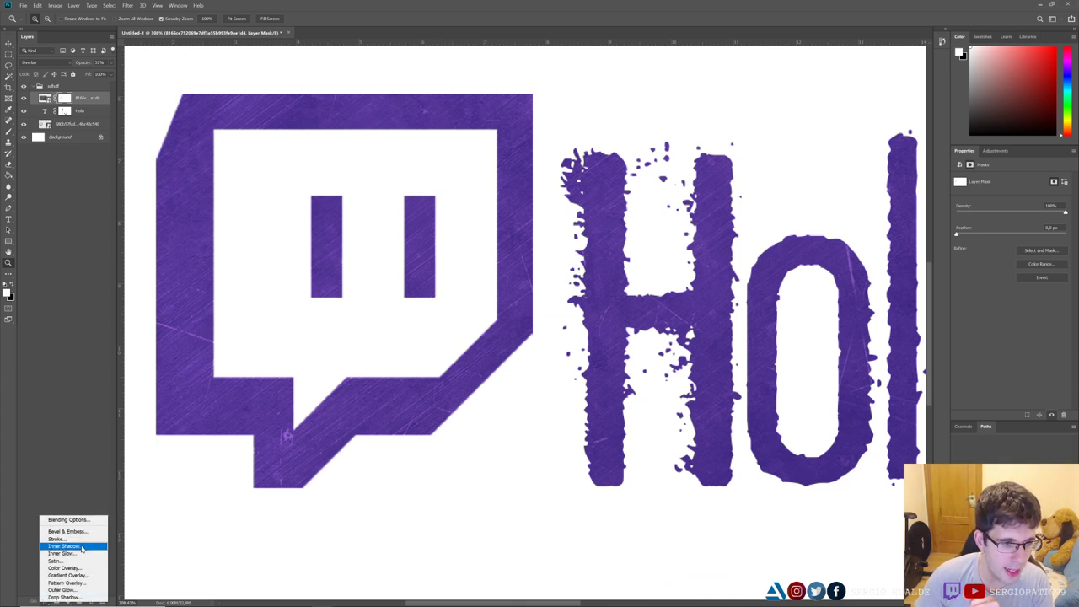
pyautogui.click(68, 601)
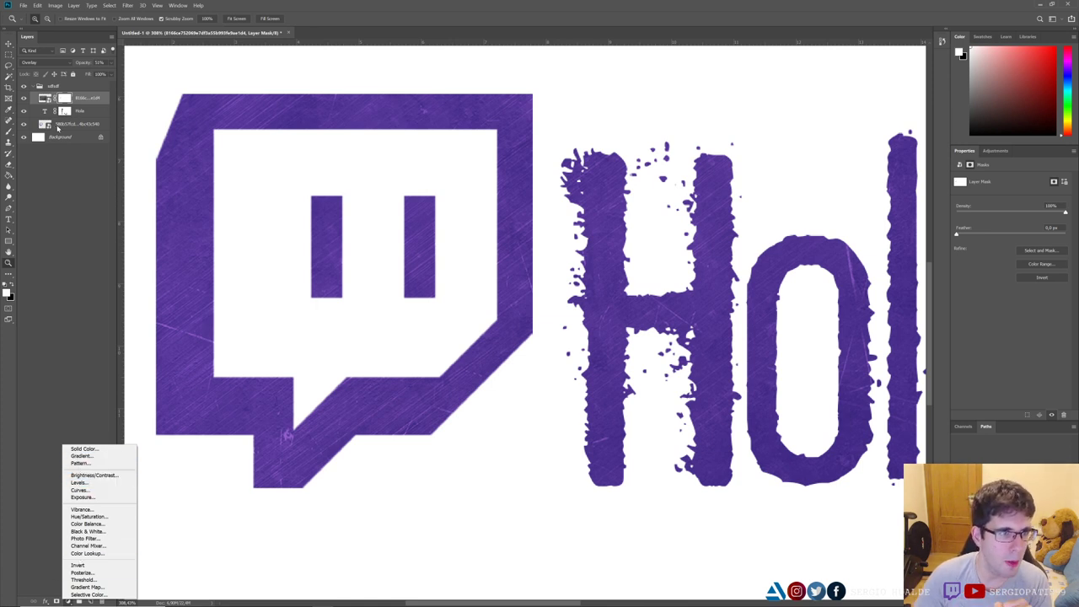
pyautogui.click(57, 128)
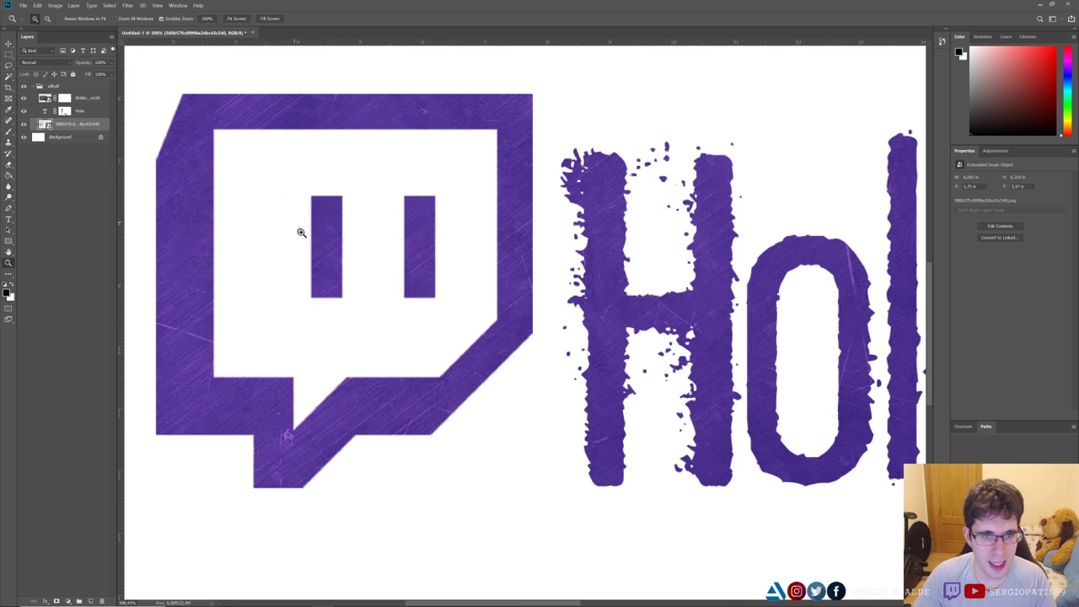
pyautogui.moveTo(323, 271); pyautogui.dragTo(368, 274)
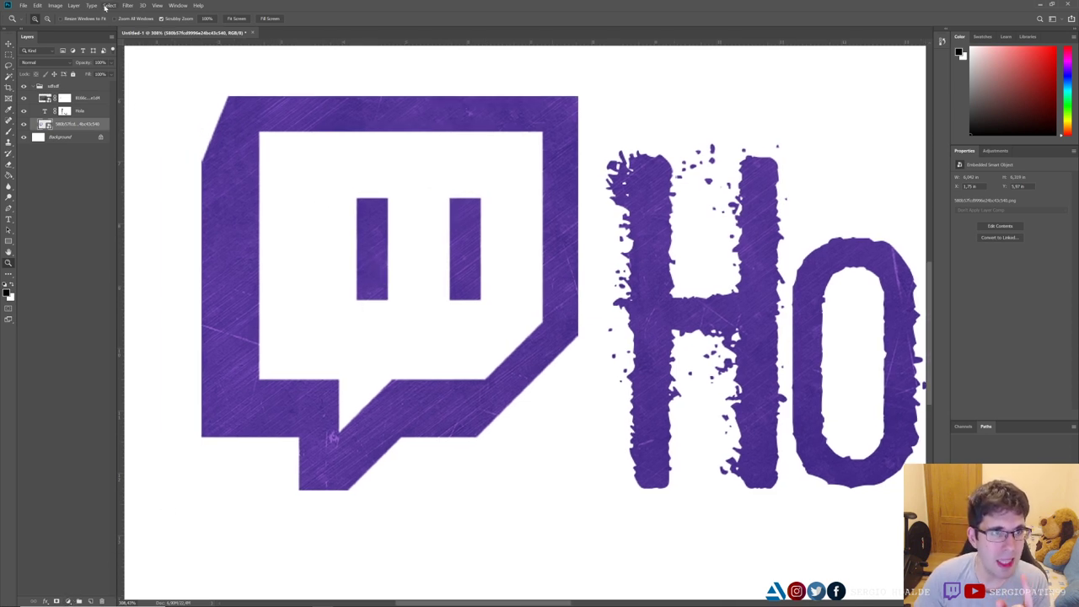
pyautogui.click(56, 6)
pyautogui.moveTo(68, 24)
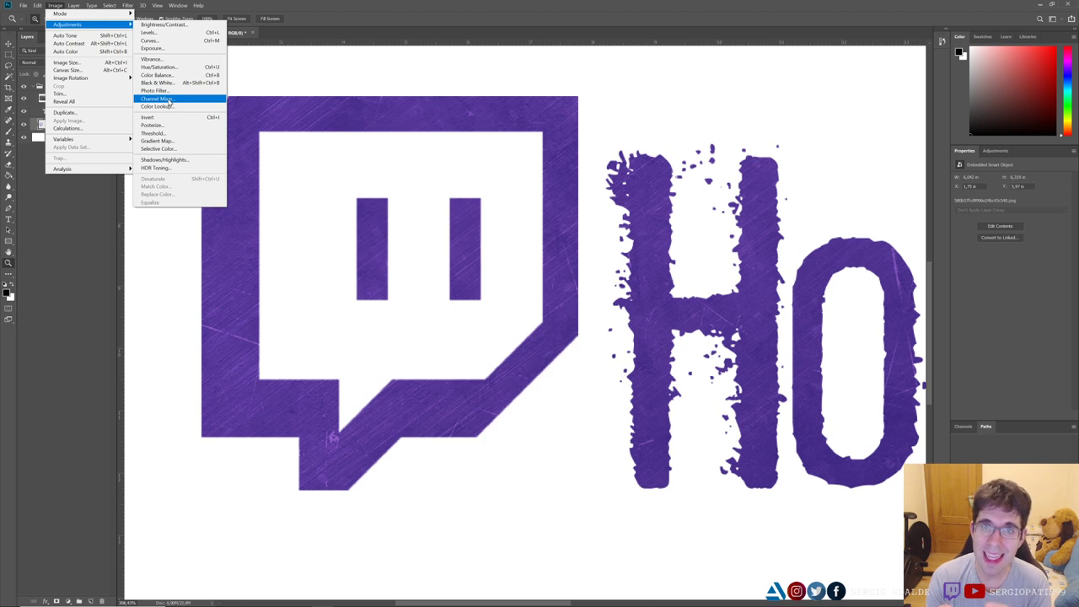
pyautogui.click(67, 601)
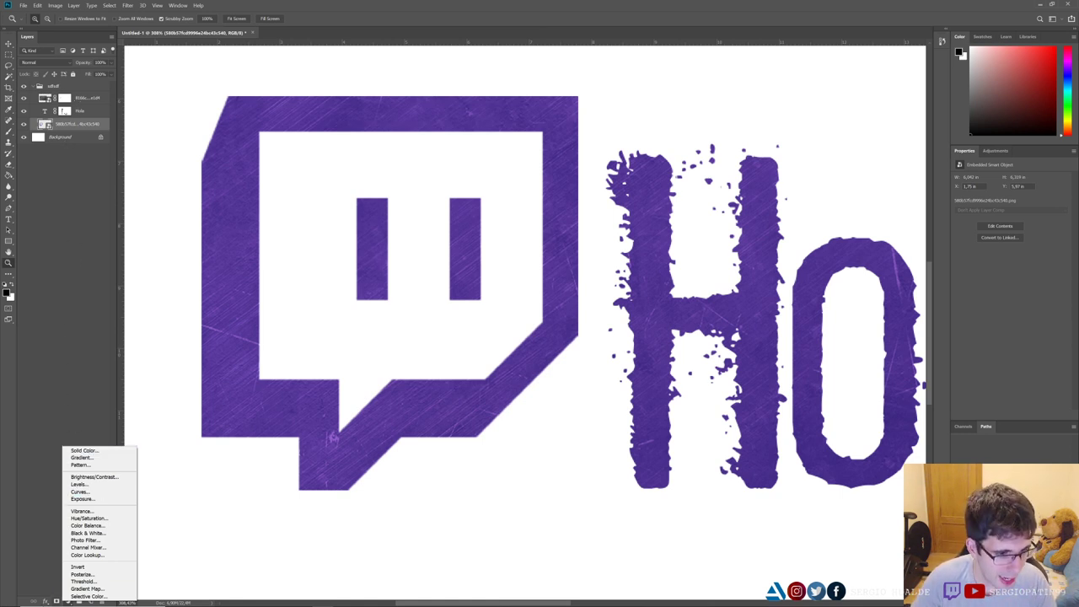
pyautogui.click(47, 601)
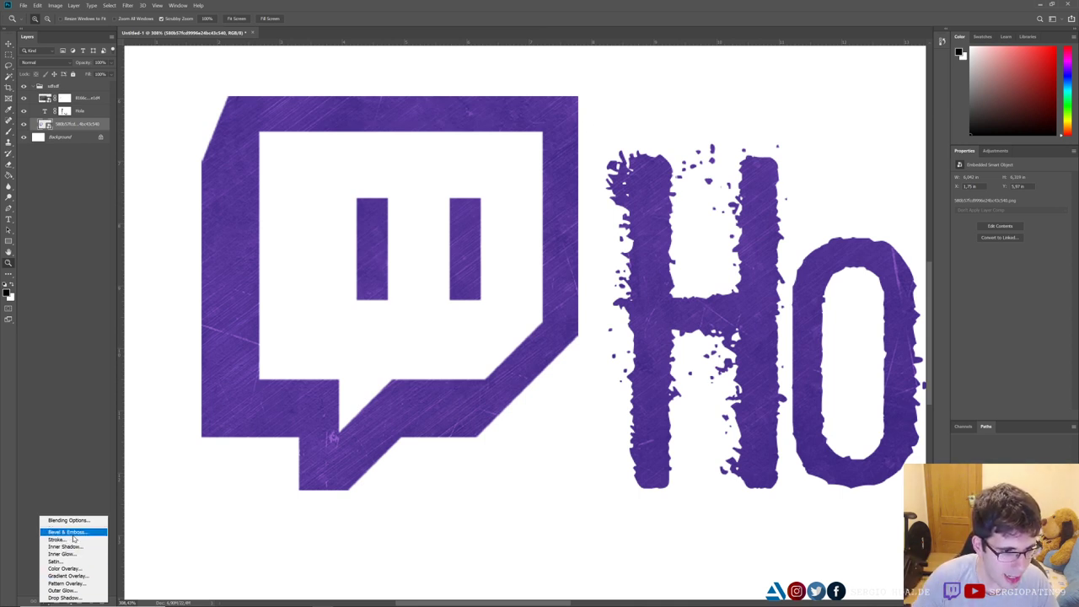
# Step: Hide the scratch texture layer and choose Bevel & Emboss for the logo
pyautogui.click(28, 103)
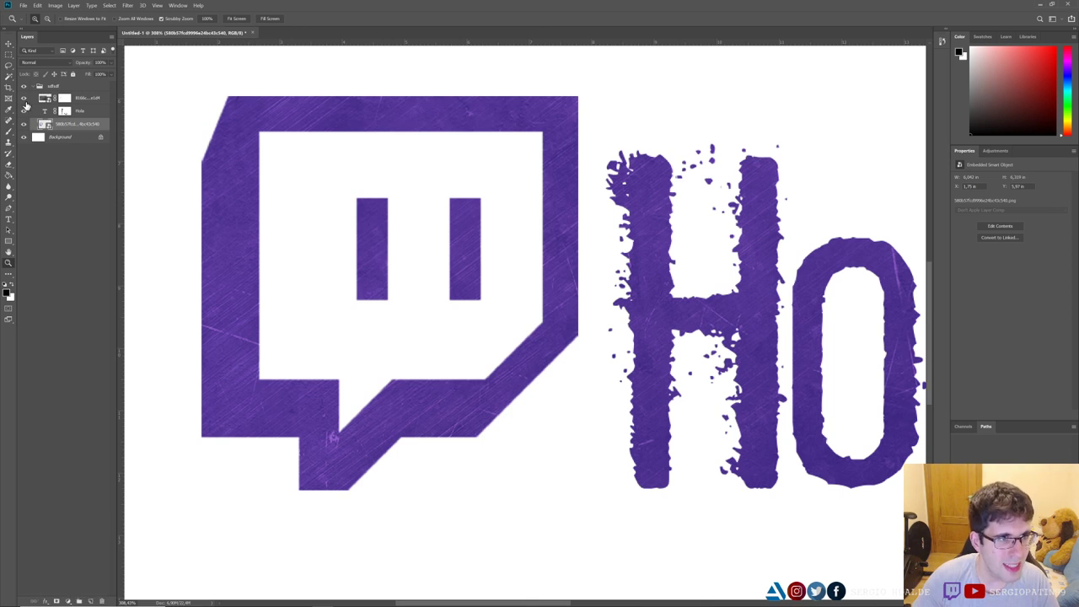
pyautogui.click(24, 111)
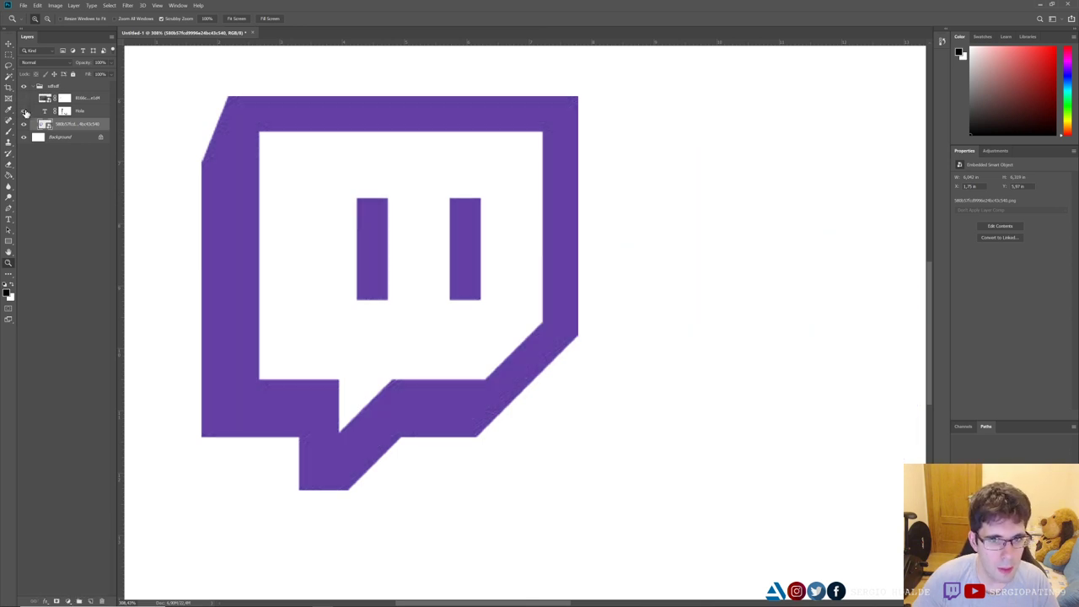
pyautogui.click(70, 600)
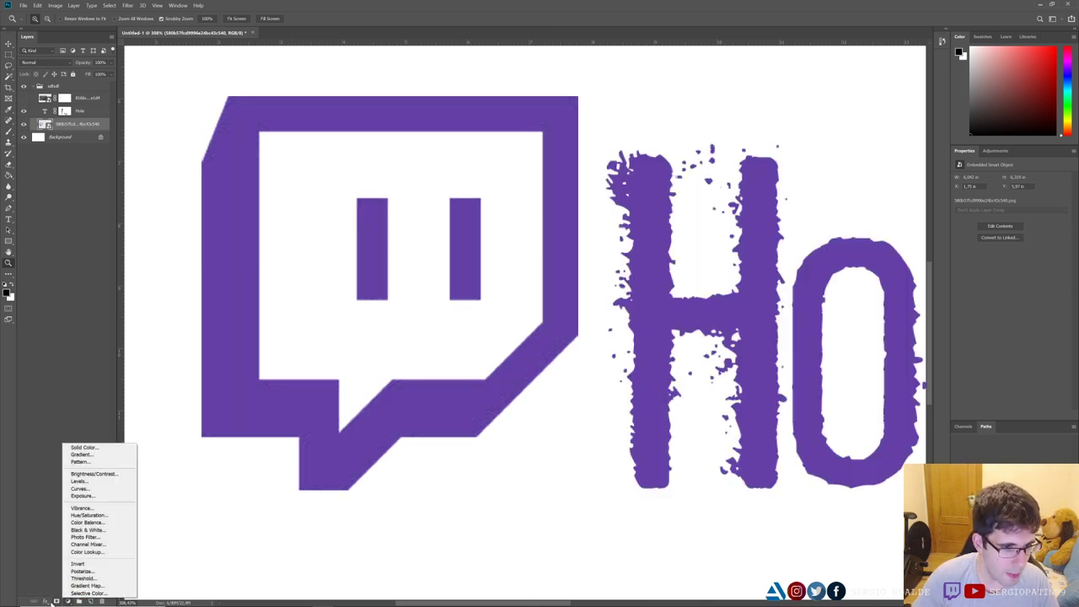
pyautogui.click(47, 601)
pyautogui.click(66, 530)
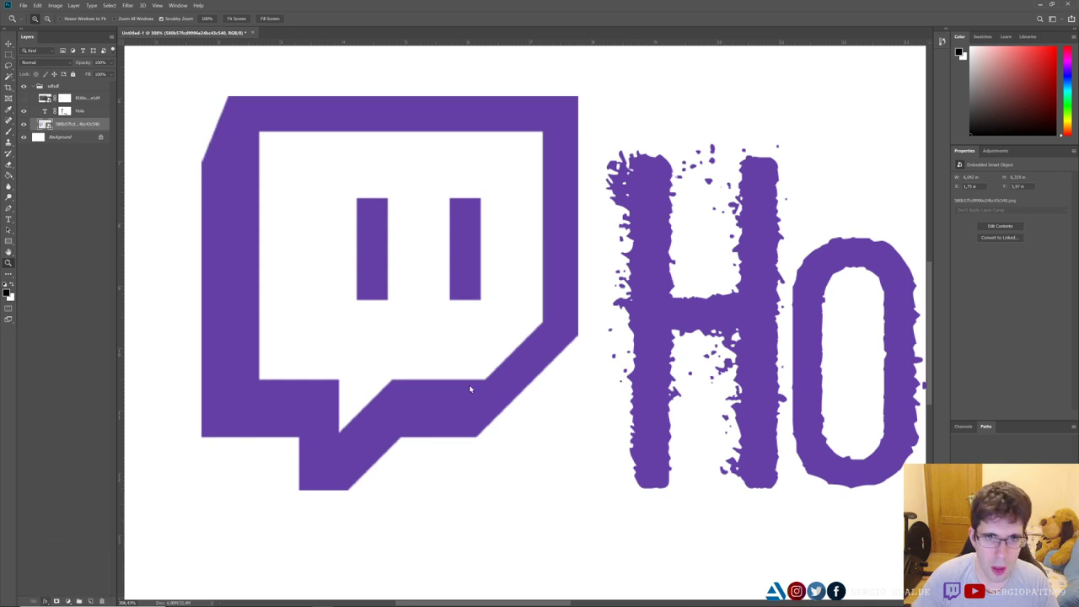
# Step: Deepen, widen and soften the Twitch logo's bevel edges
pyautogui.moveTo(539, 124); pyautogui.dragTo(777, 105)
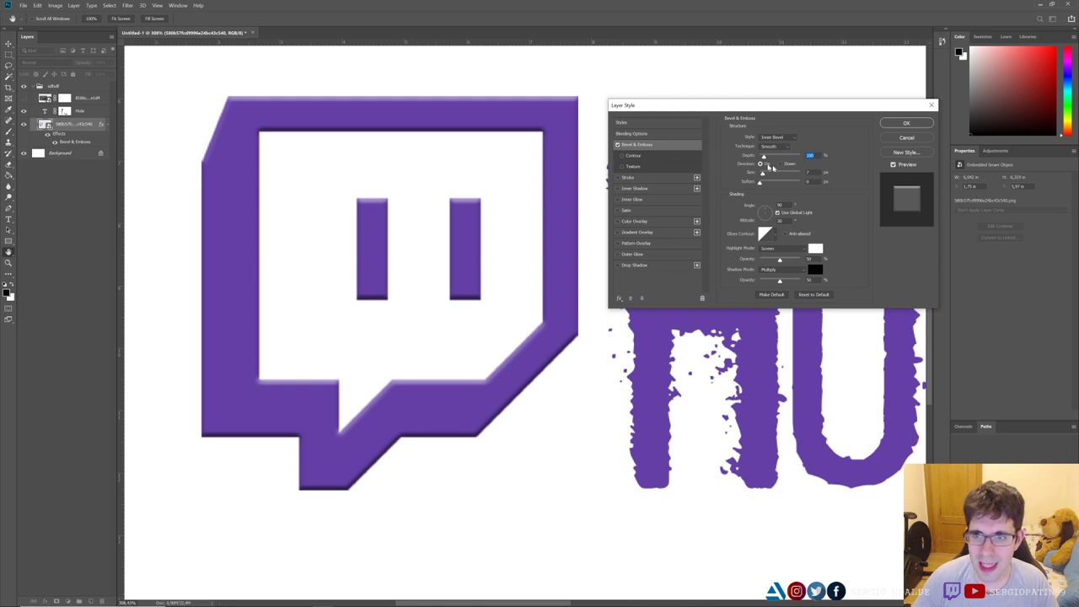
pyautogui.moveTo(764, 158); pyautogui.dragTo(800, 157)
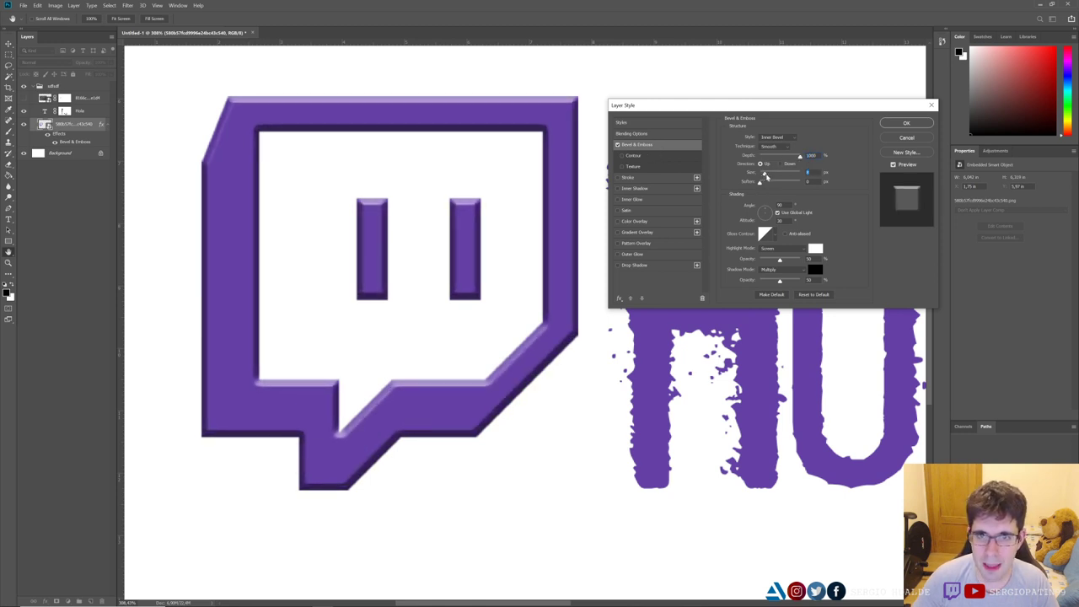
pyautogui.moveTo(762, 173); pyautogui.dragTo(763, 180)
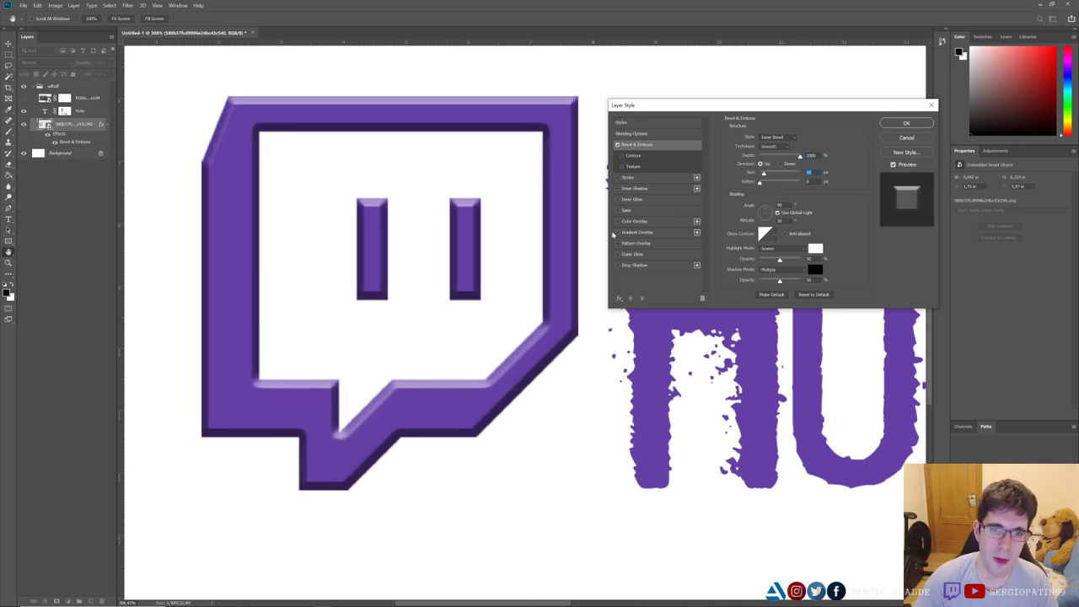
pyautogui.moveTo(675, 105)
pyautogui.mouseDown()
pyautogui.moveTo(686, 378)
pyautogui.moveTo(633, 118)
pyautogui.moveTo(629, 133)
pyautogui.mouseUp()
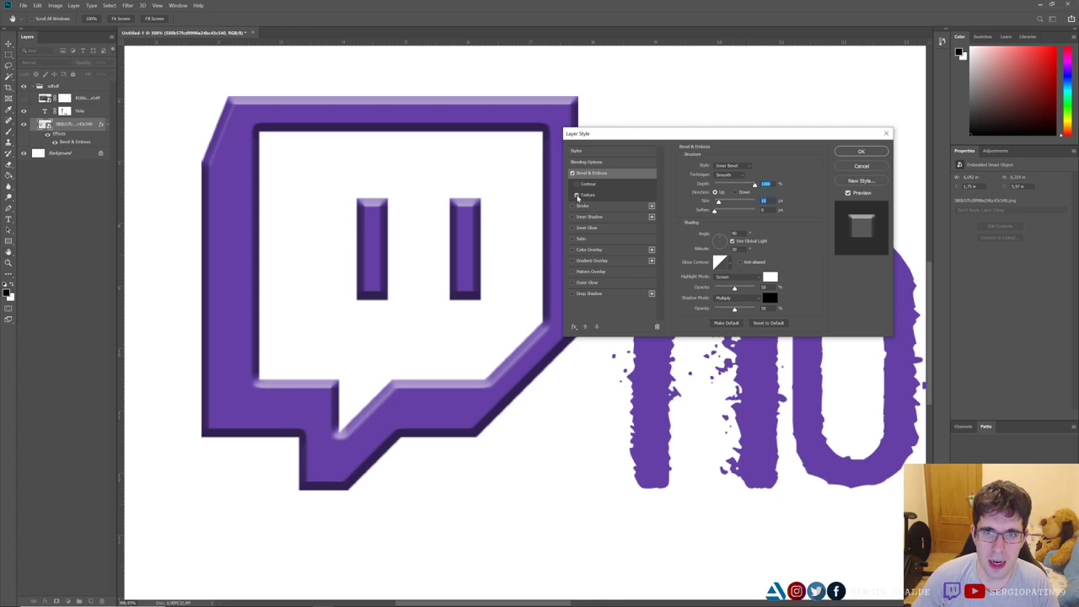
# Step: Try a texture at about 25% scale, then switch off Texture, Contour and Bevel & Emboss
pyautogui.click(576, 195)
pyautogui.click(617, 199)
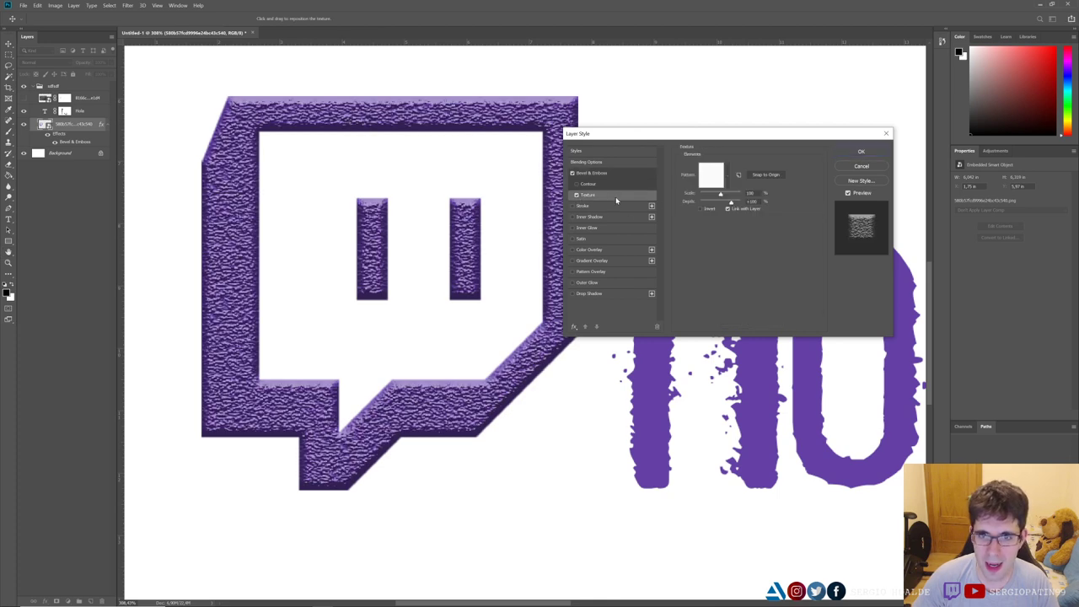
pyautogui.moveTo(721, 195); pyautogui.dragTo(707, 200)
pyautogui.click(576, 195)
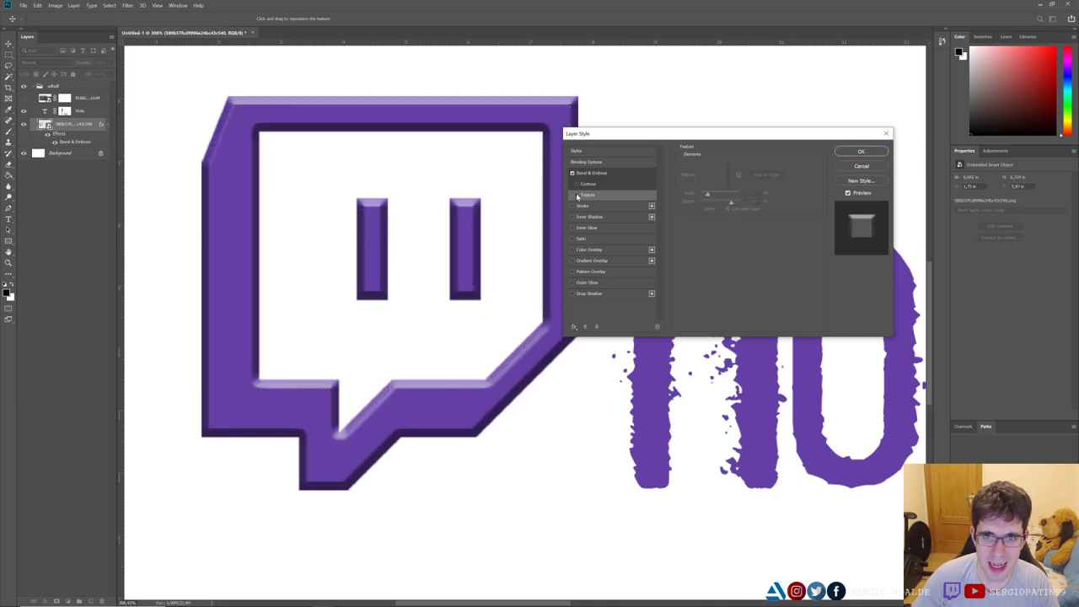
pyautogui.click(606, 188)
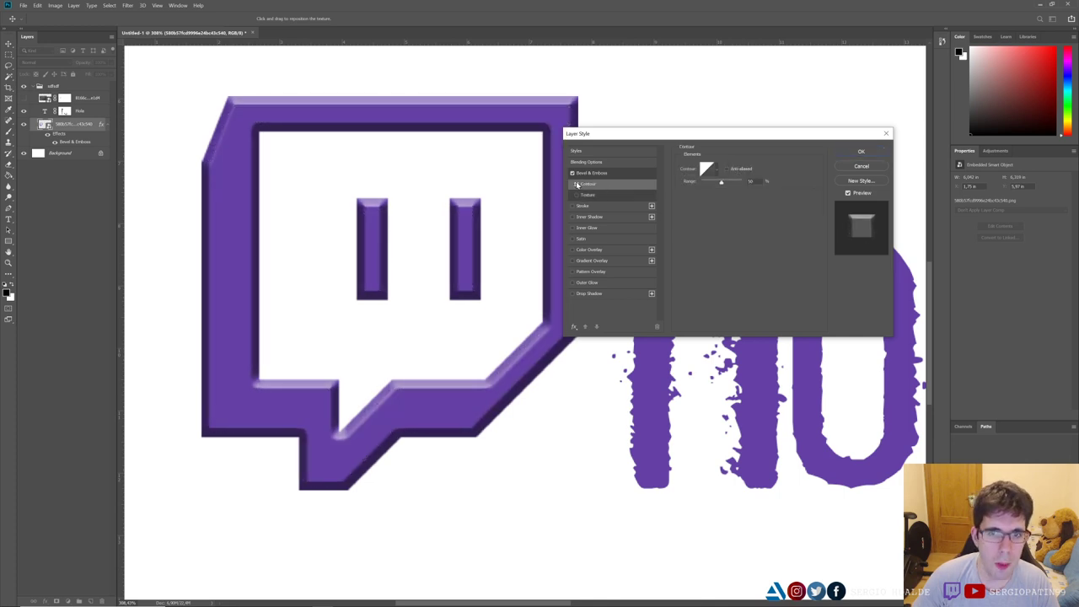
pyautogui.click(576, 185)
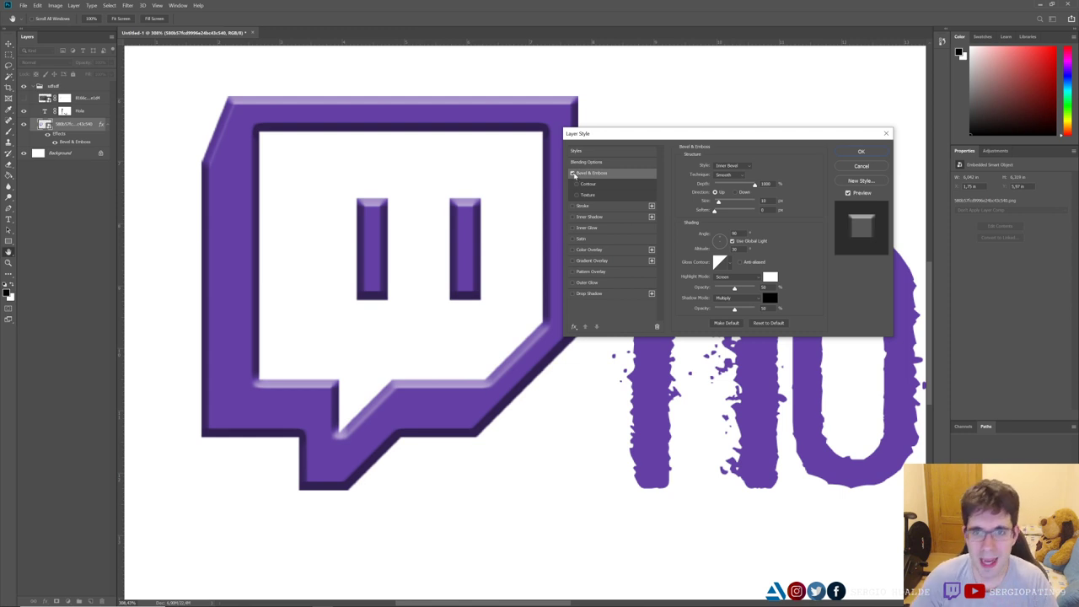
pyautogui.click(571, 173)
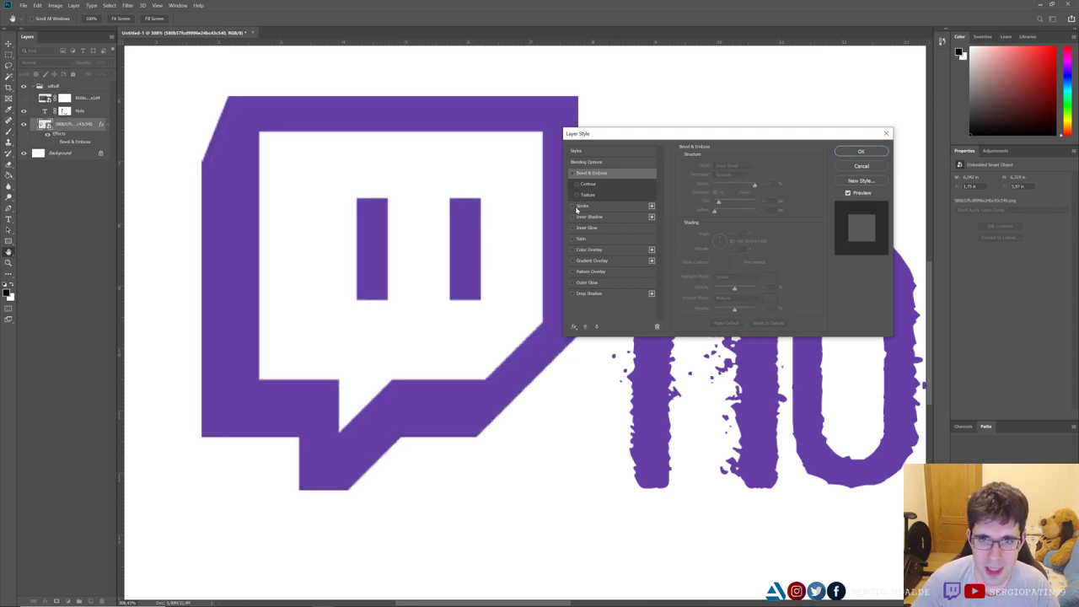
# Step: Try a black stroke outline on the logo, adjusting its size and opacity, then remove it
pyautogui.click(573, 206)
pyautogui.click(611, 205)
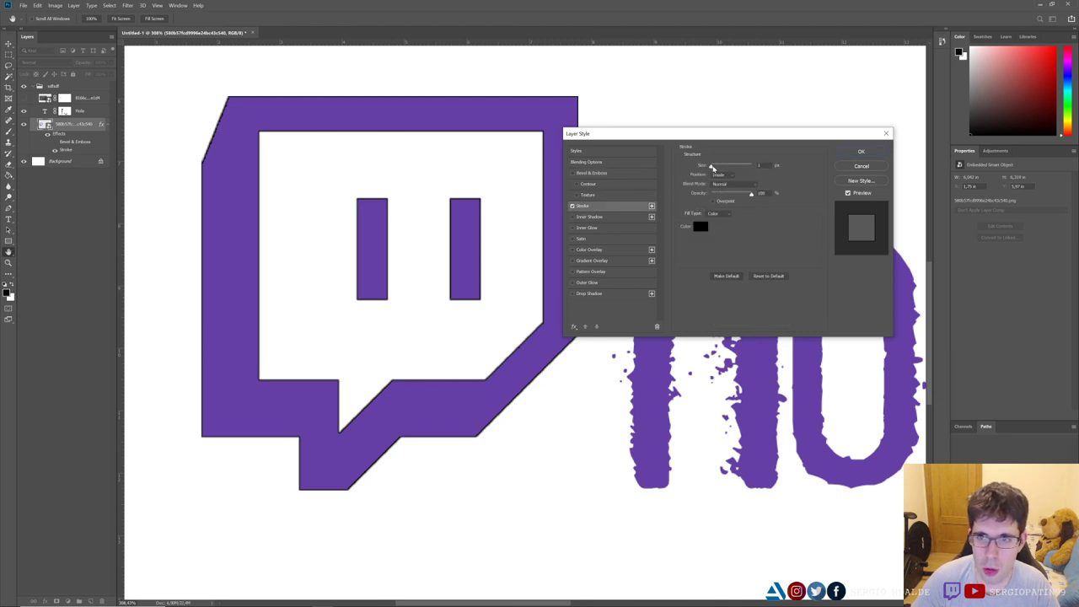
pyautogui.moveTo(712, 166); pyautogui.dragTo(713, 166)
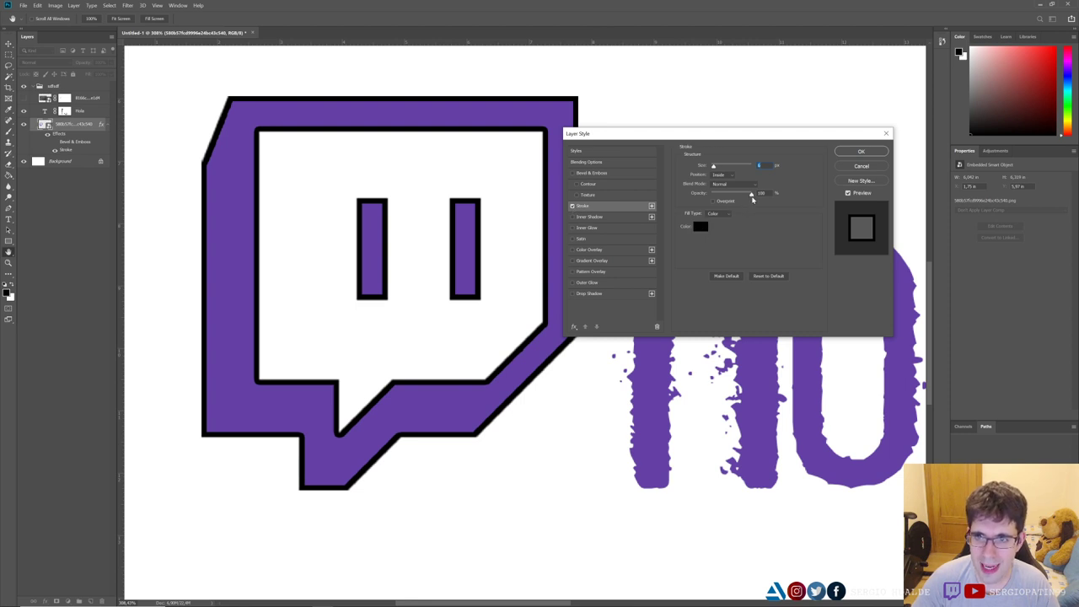
pyautogui.moveTo(752, 194)
pyautogui.mouseDown()
pyautogui.moveTo(729, 195)
pyautogui.moveTo(751, 195)
pyautogui.mouseUp()
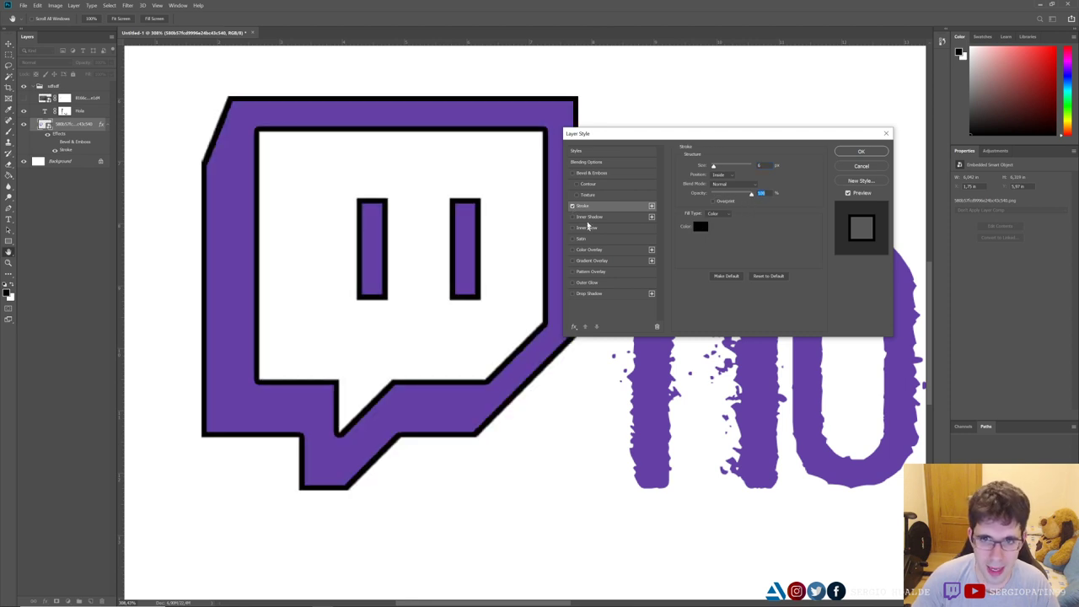
pyautogui.click(572, 207)
# Step: Try an inner shadow at about 87% opacity, then swap it for Inner Glow
pyautogui.click(581, 217)
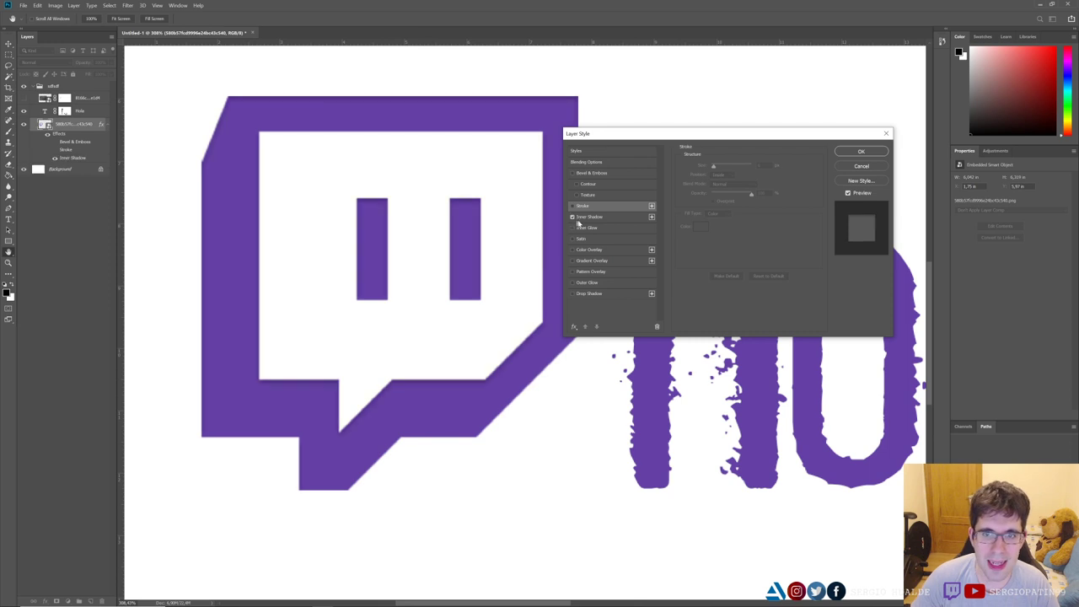
pyautogui.moveTo(746, 178)
pyautogui.mouseDown()
pyautogui.moveTo(750, 189)
pyautogui.moveTo(715, 205)
pyautogui.mouseUp()
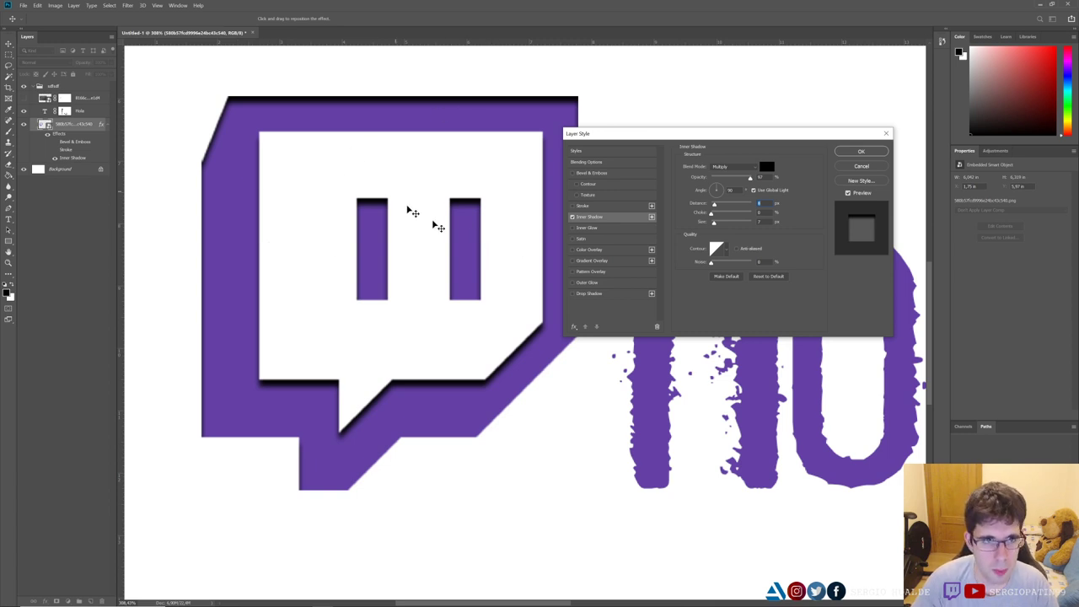
pyautogui.click(573, 217)
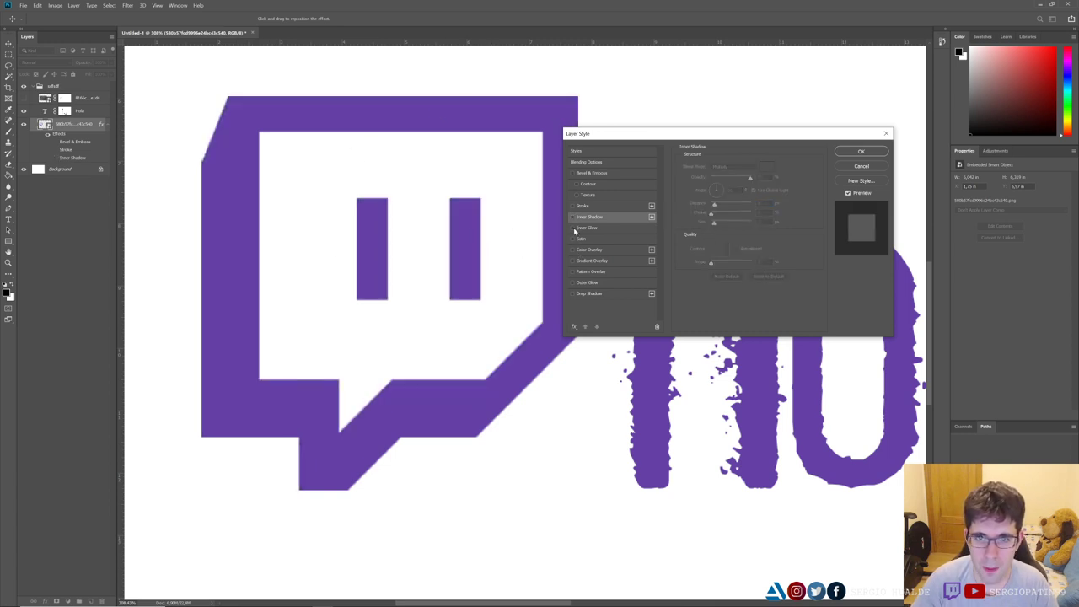
# Step: Try a red Inner Glow with adjusted opacity, remove it, and switch on Color Overlay
pyautogui.click(600, 229)
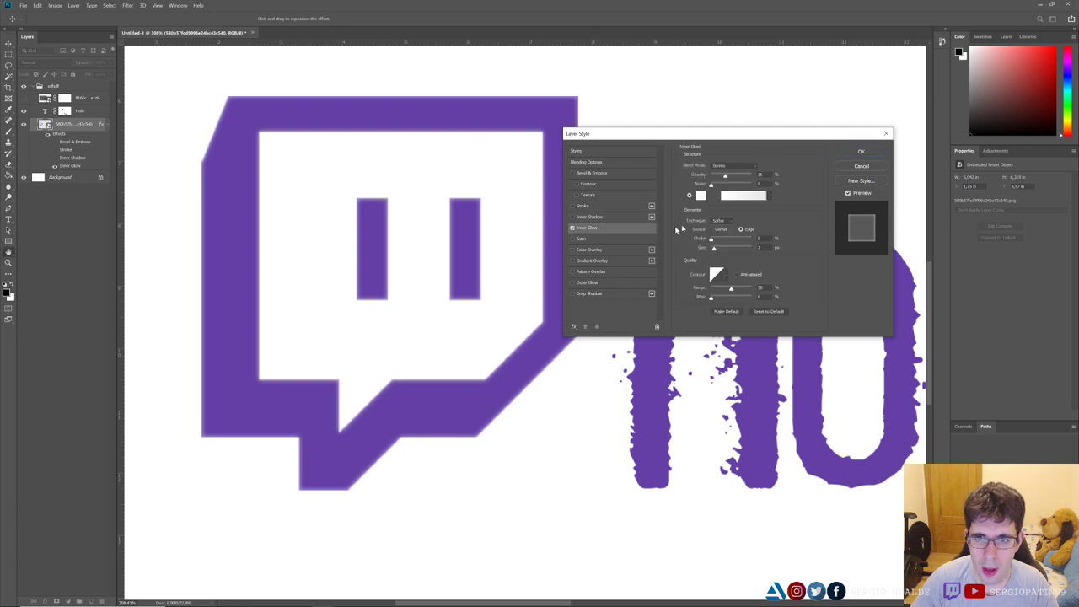
pyautogui.moveTo(745, 177); pyautogui.dragTo(732, 177)
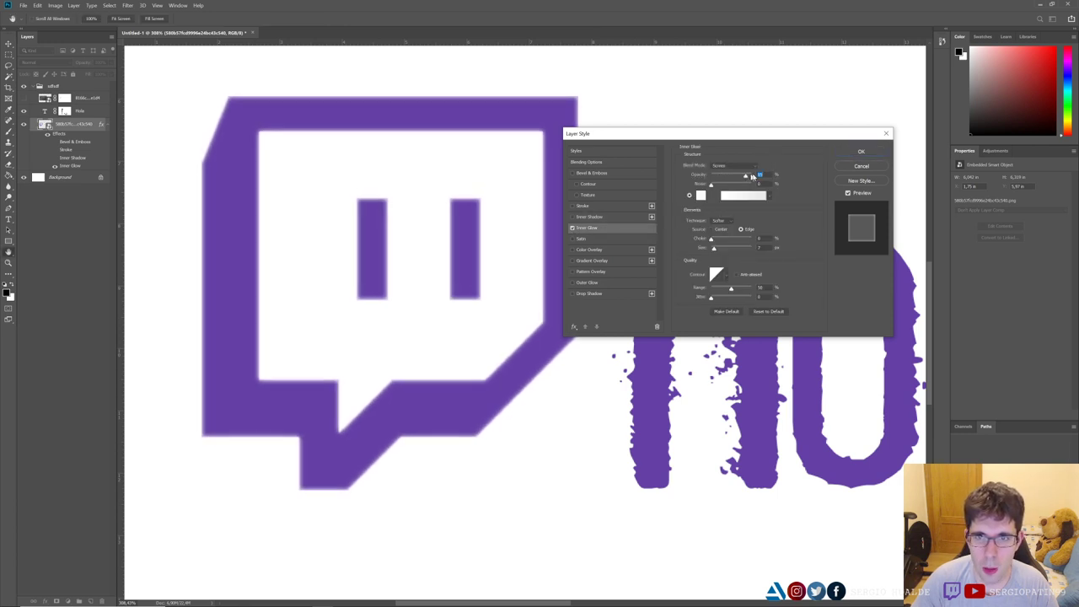
pyautogui.click(701, 195)
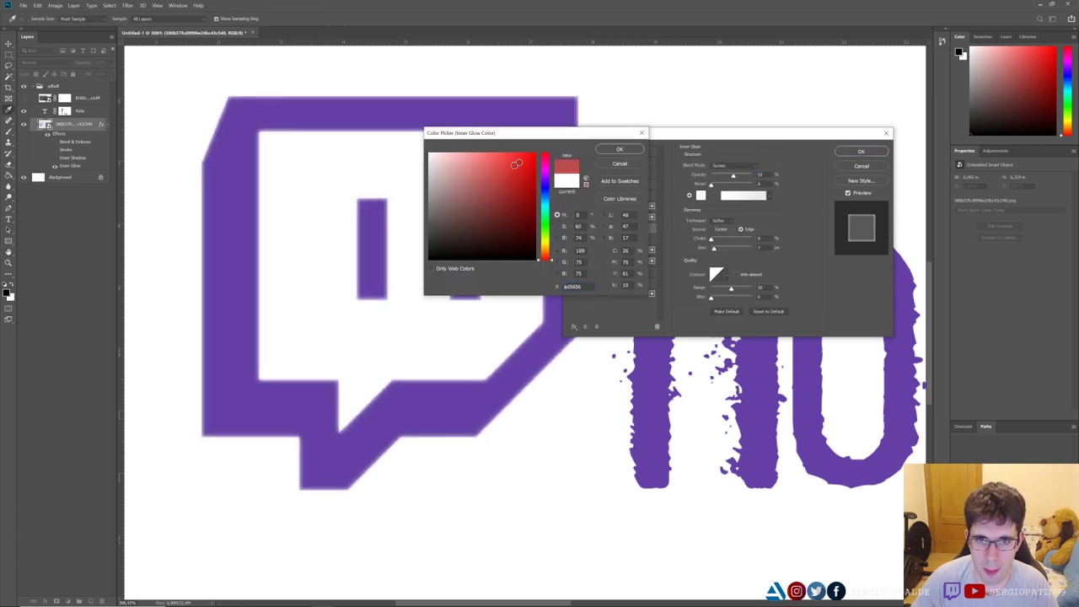
pyautogui.click(516, 164)
pyautogui.click(619, 150)
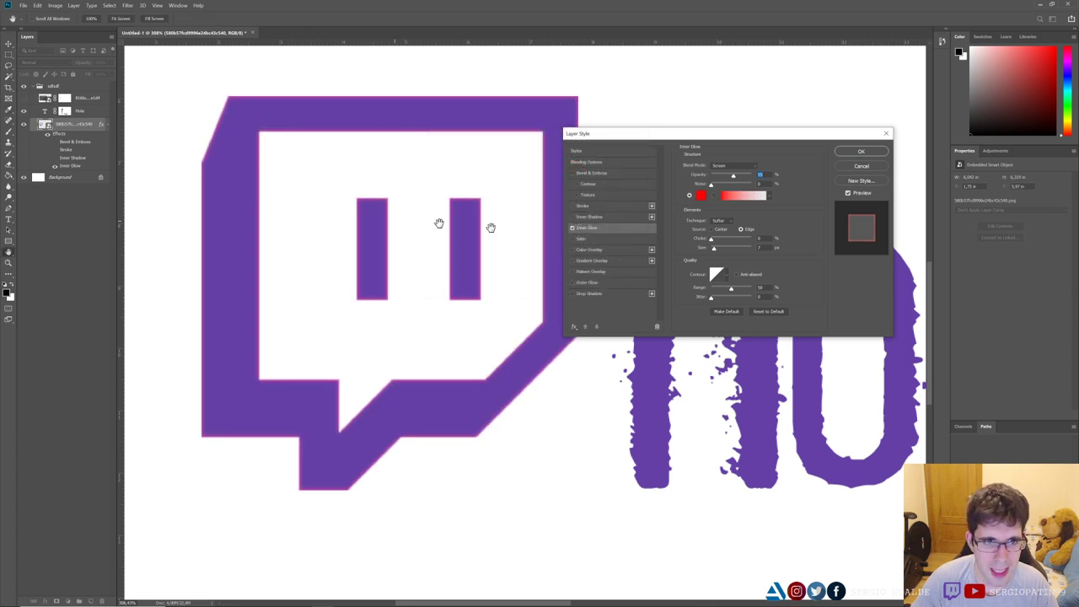
pyautogui.click(572, 228)
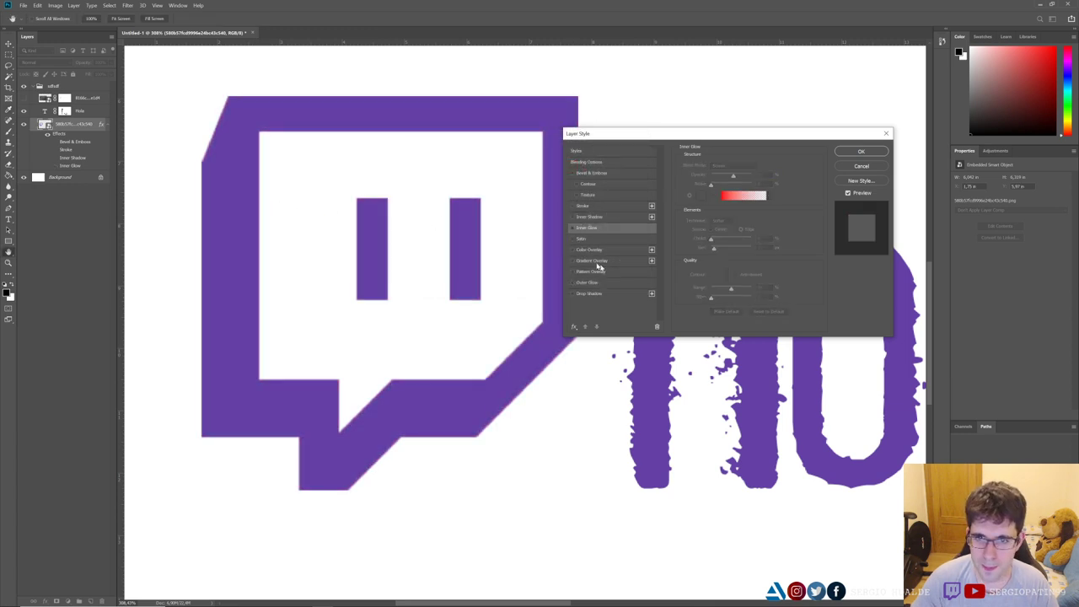
pyautogui.click(573, 250)
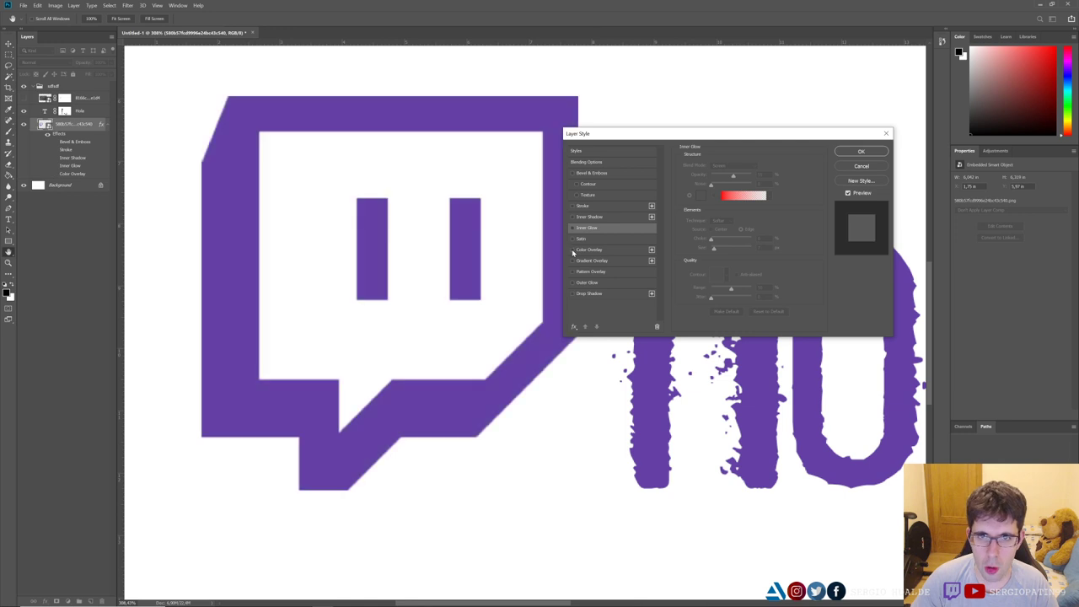
# Step: Replace Color Overlay with a Gradient Overlay using the Blue, Red, Yellow preset
pyautogui.click(588, 250)
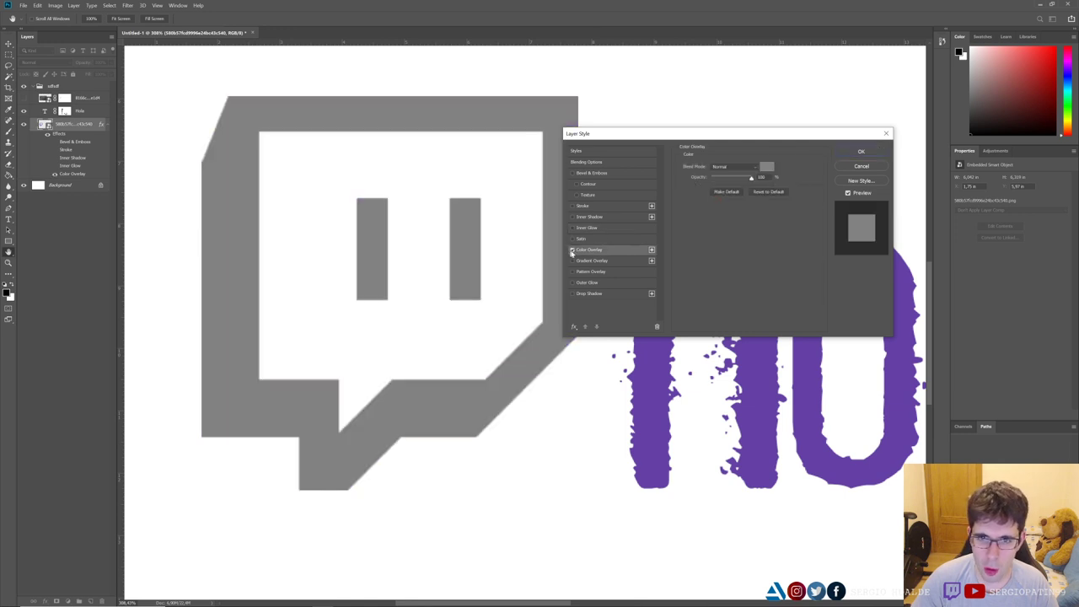
pyautogui.click(573, 260)
pyautogui.click(572, 250)
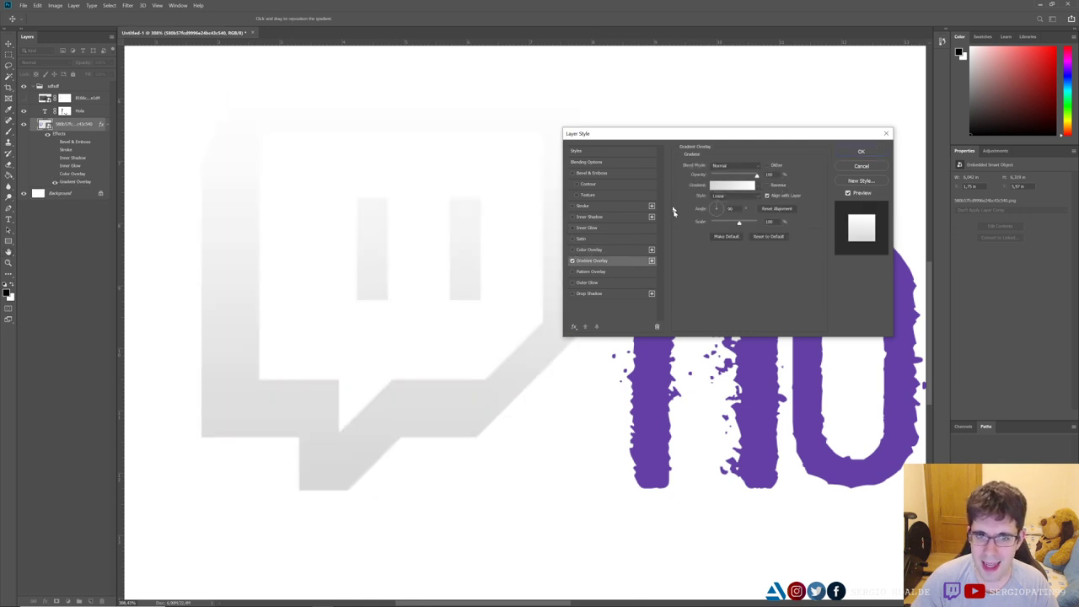
pyautogui.click(713, 187)
pyautogui.click(549, 150)
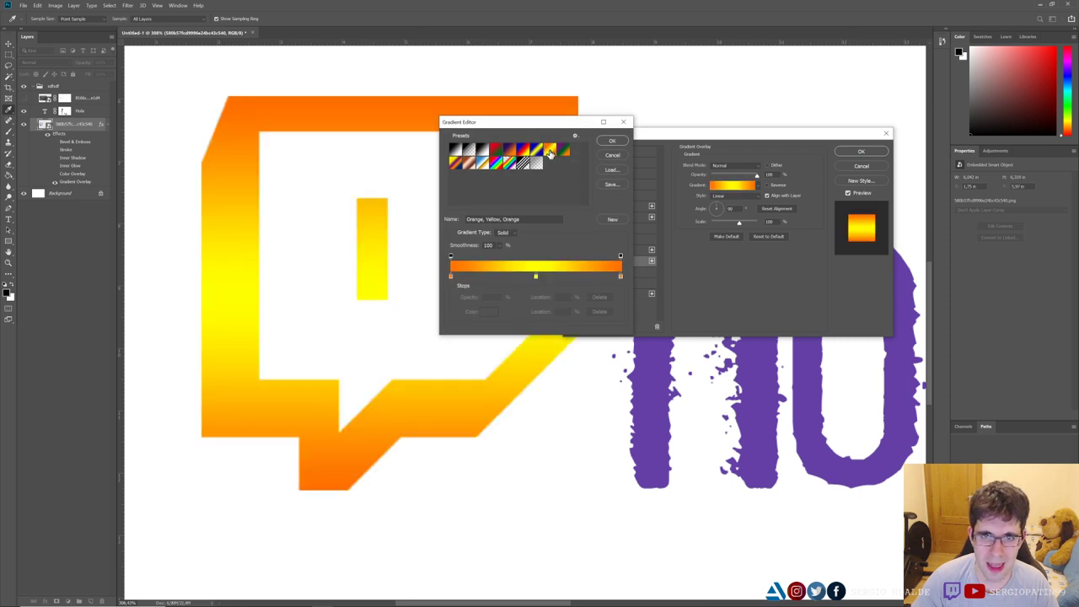
pyautogui.click(522, 150)
pyautogui.click(522, 150)
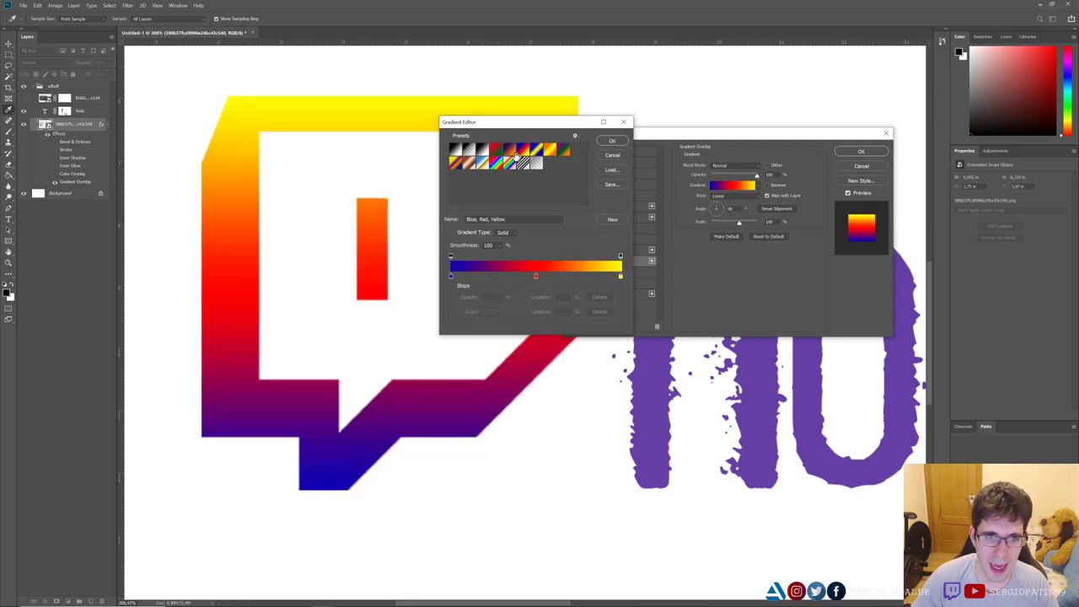
pyautogui.click(608, 141)
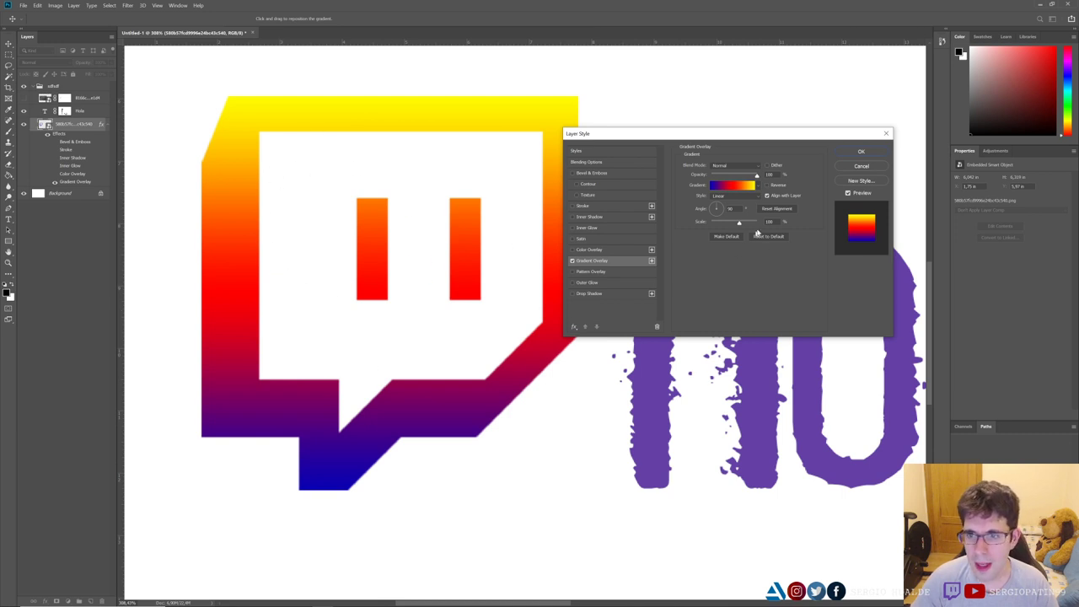
# Step: Make the gradient Radial and Reversed, and enlarge its scale across the logo
pyautogui.click(745, 196)
pyautogui.click(732, 208)
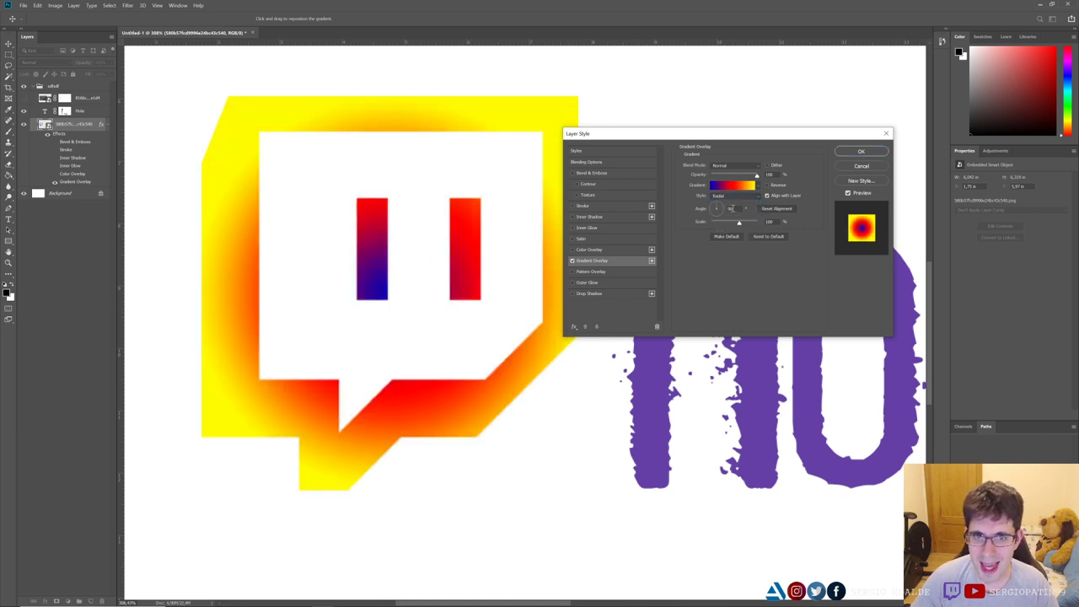
pyautogui.click(752, 196)
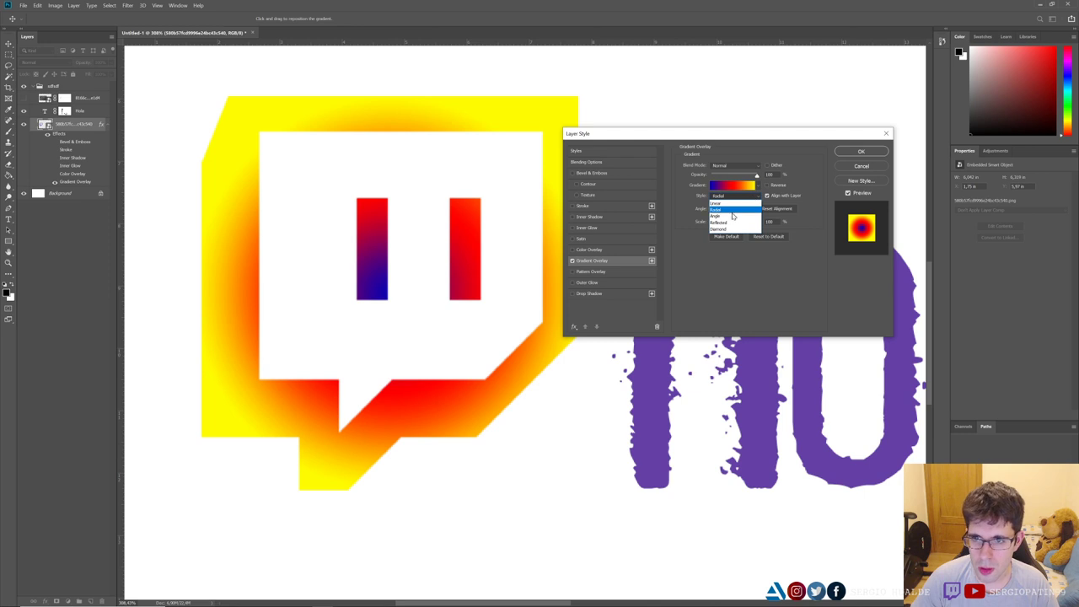
pyautogui.click(733, 208)
pyautogui.click(741, 196)
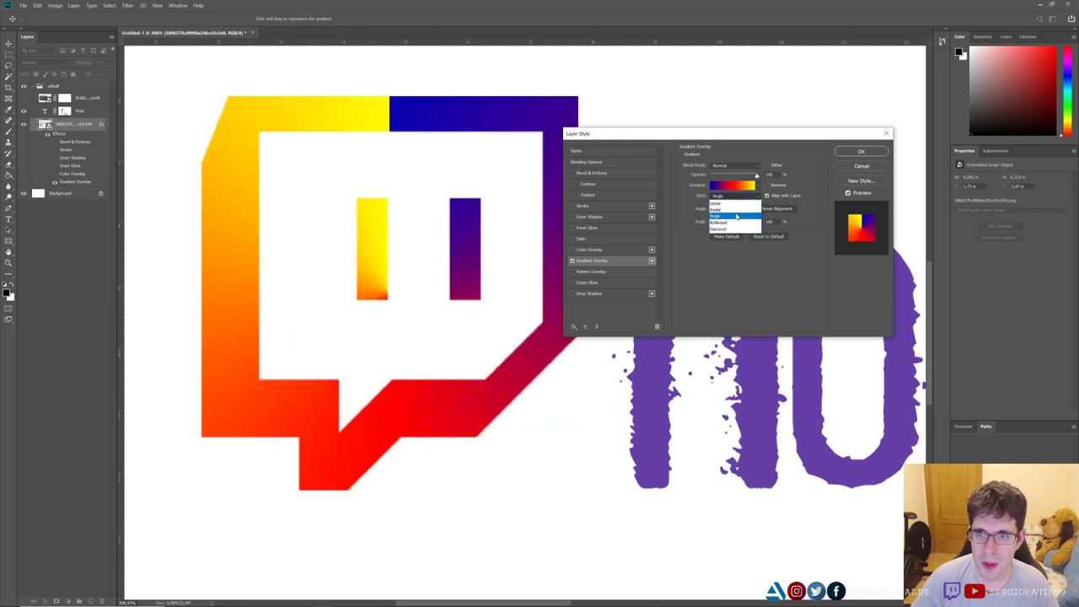
pyautogui.click(735, 209)
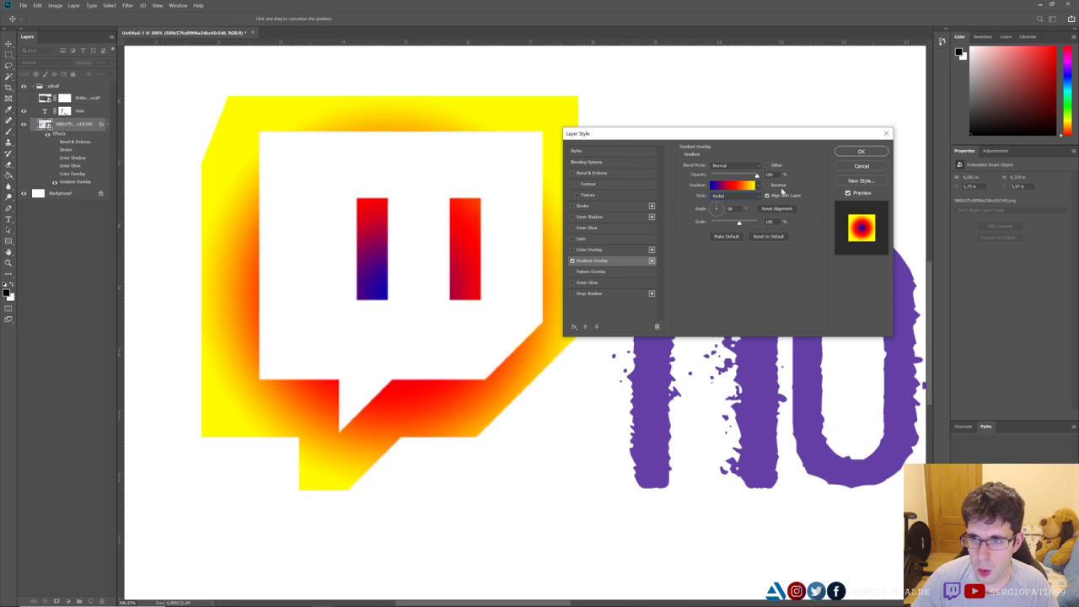
pyautogui.click(778, 185)
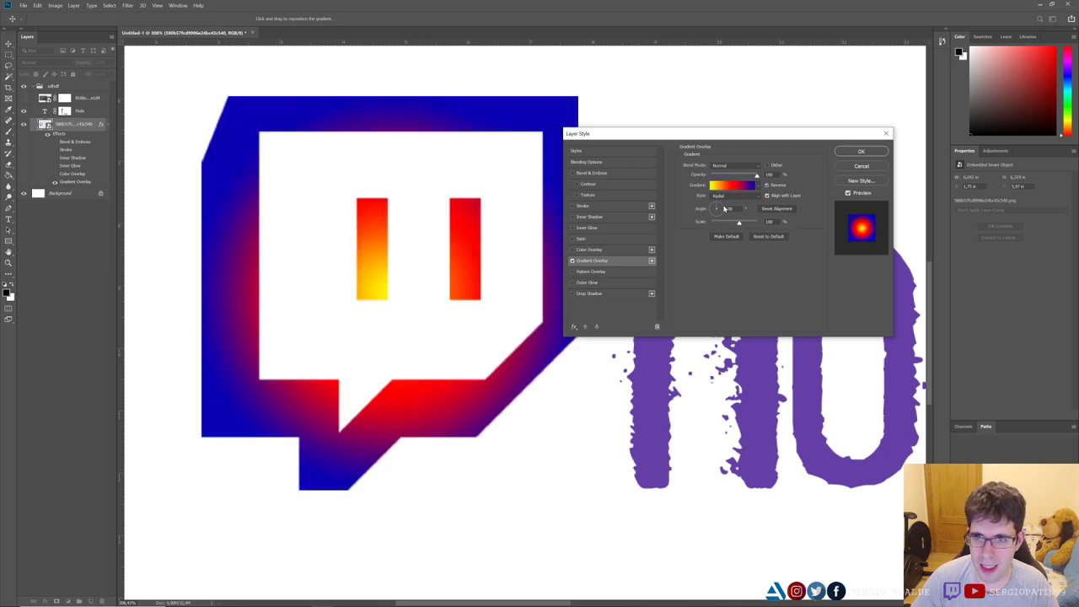
pyautogui.moveTo(737, 223); pyautogui.dragTo(767, 221)
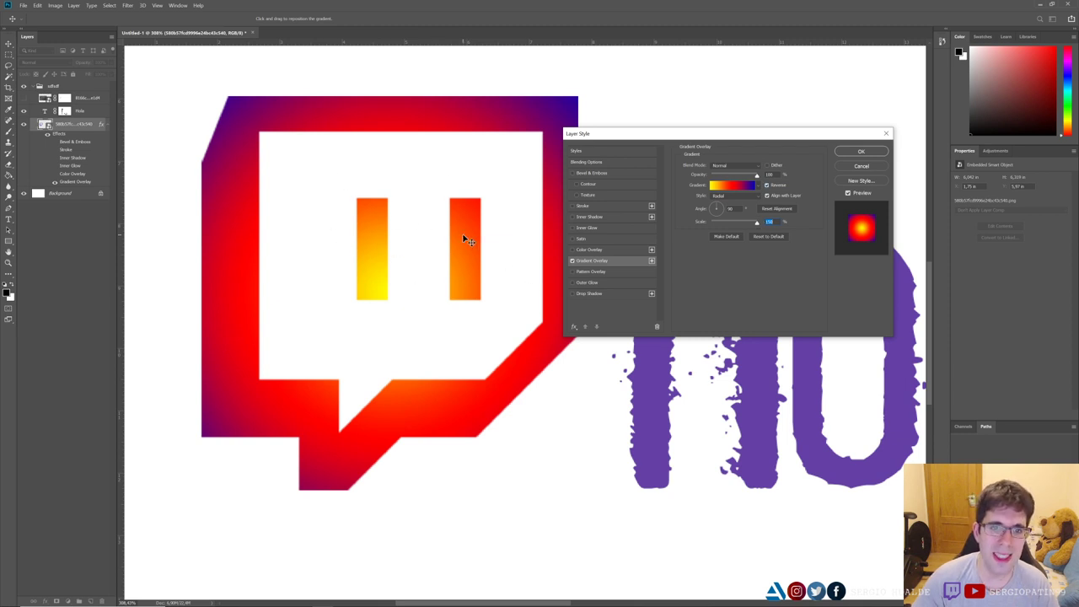
# Step: Drop the gradient, try hatched, line, dot, square and noise patterns, then remove Pattern Overlay
pyautogui.click(572, 260)
pyautogui.click(573, 272)
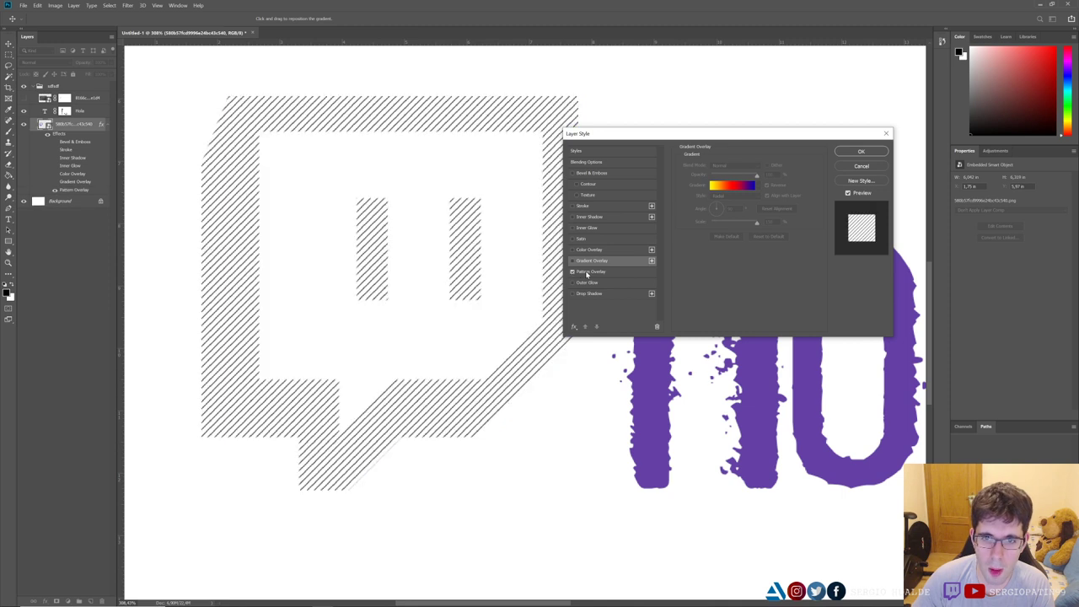
pyautogui.click(734, 195)
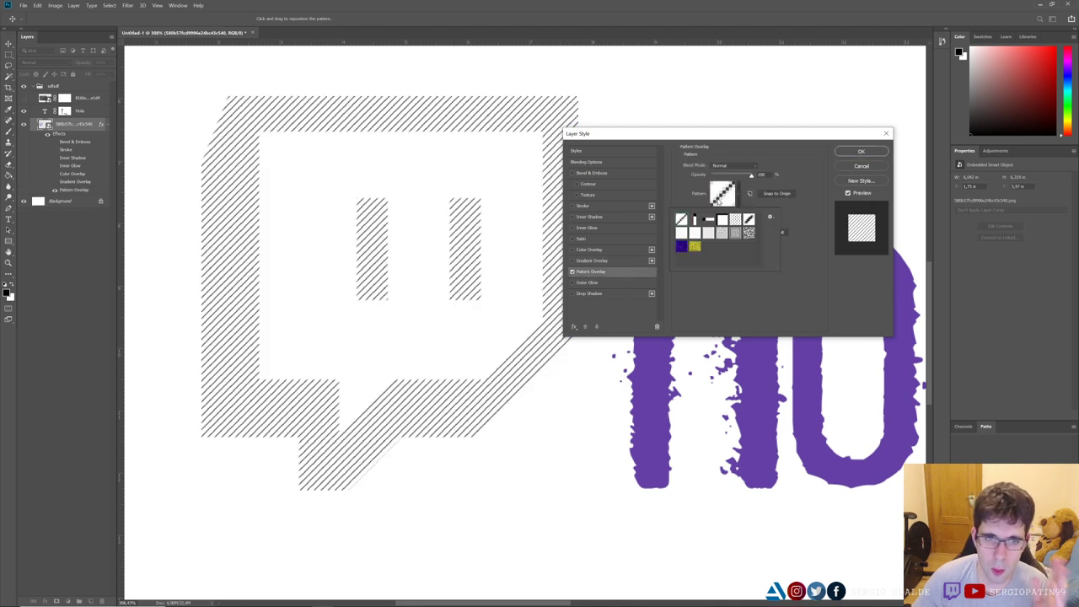
pyautogui.click(700, 235)
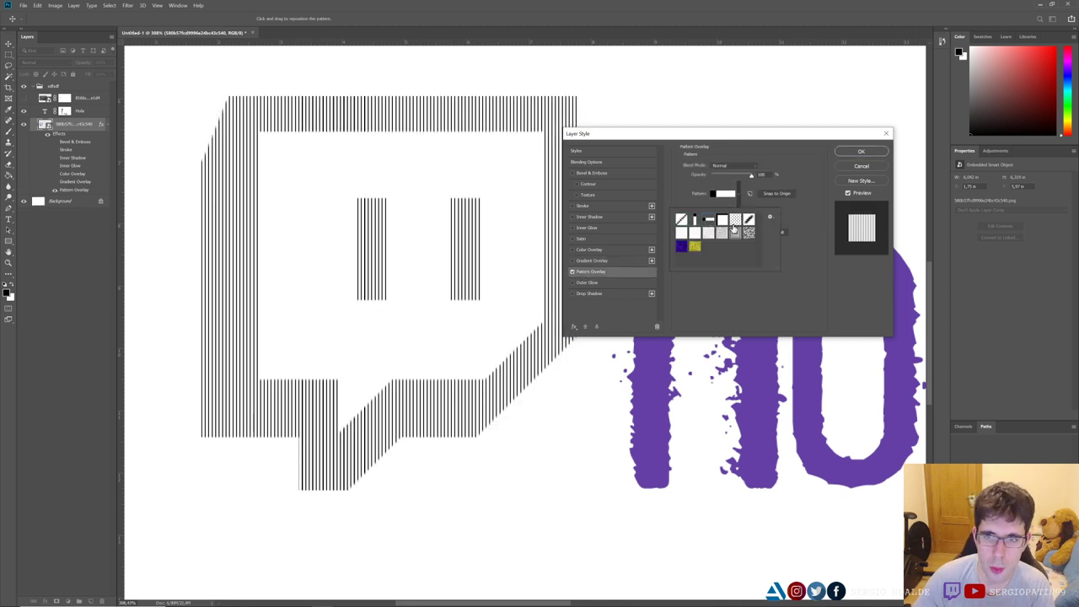
pyautogui.click(735, 221)
pyautogui.click(749, 222)
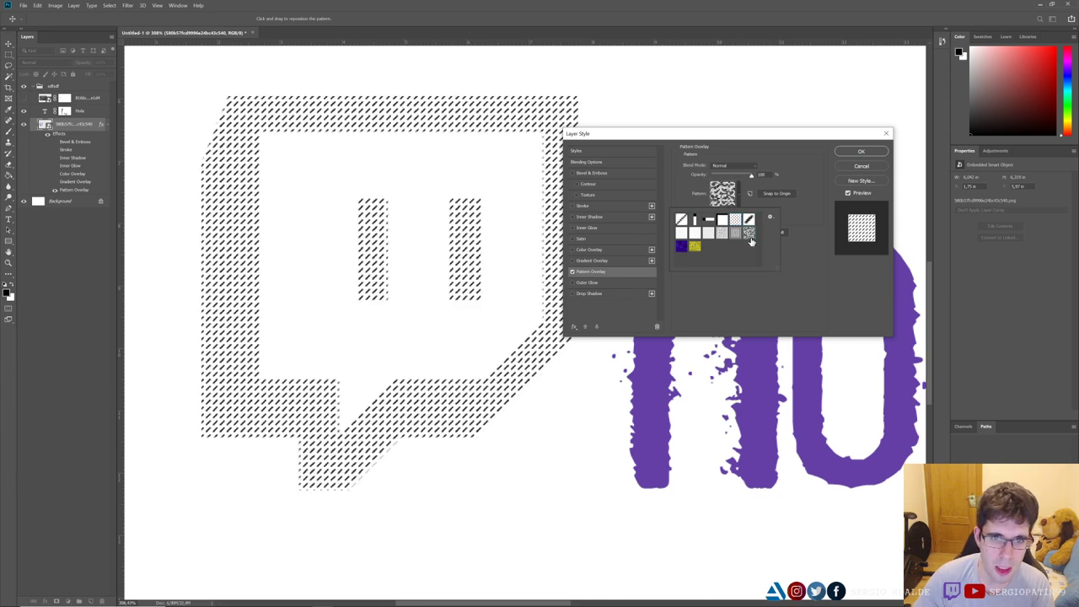
pyautogui.click(730, 239)
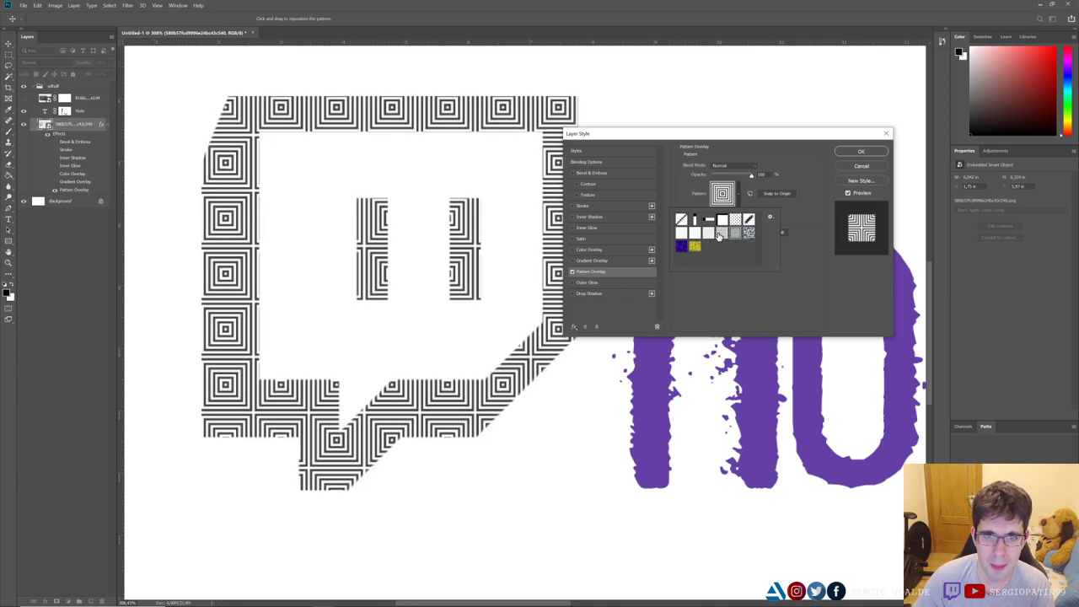
pyautogui.click(720, 233)
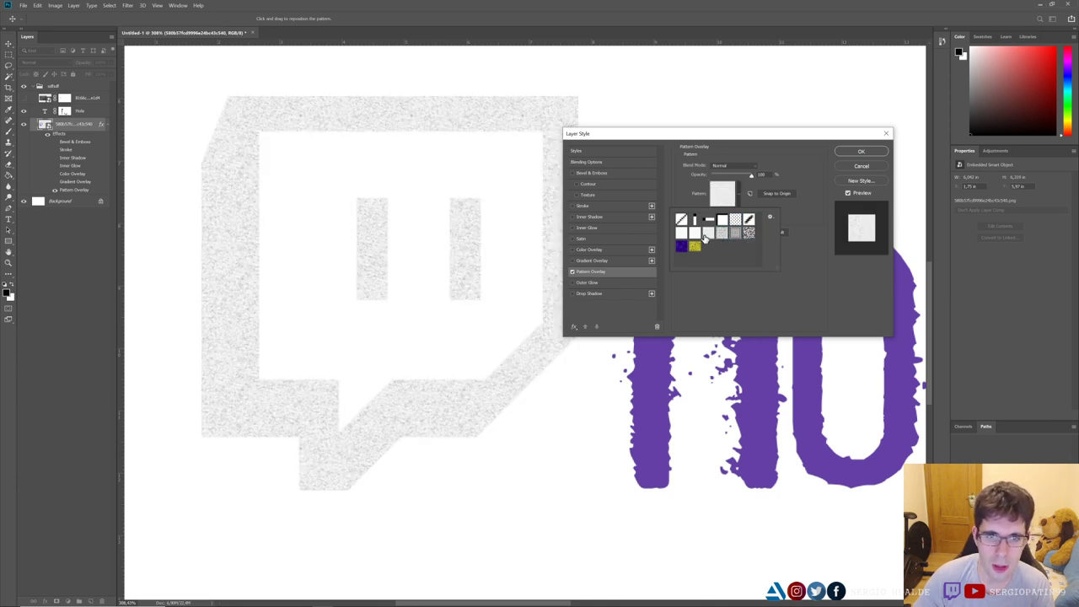
pyautogui.click(573, 272)
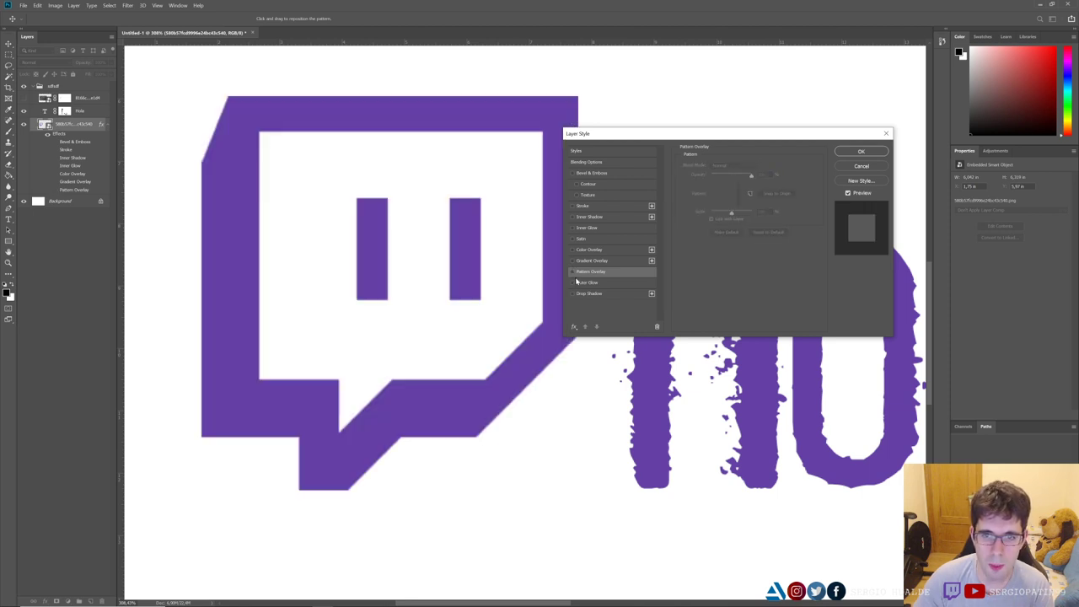
# Step: Add an Outer Glow to the logo and set its colour to pure red (ff0000)
pyautogui.click(574, 283)
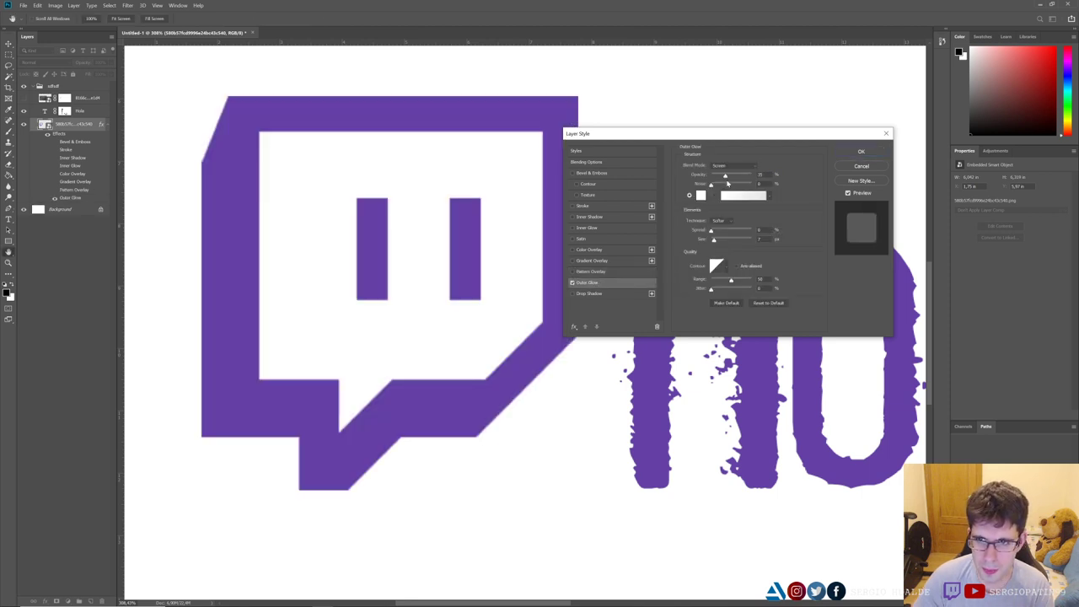
pyautogui.moveTo(742, 177); pyautogui.dragTo(745, 176)
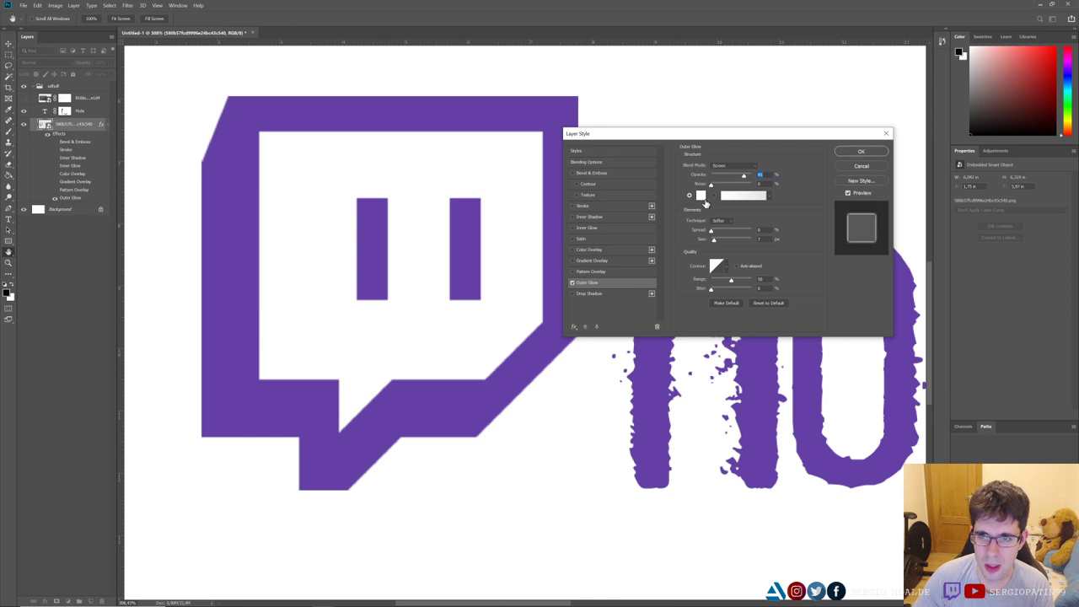
pyautogui.click(700, 195)
pyautogui.click(533, 155)
pyautogui.click(621, 151)
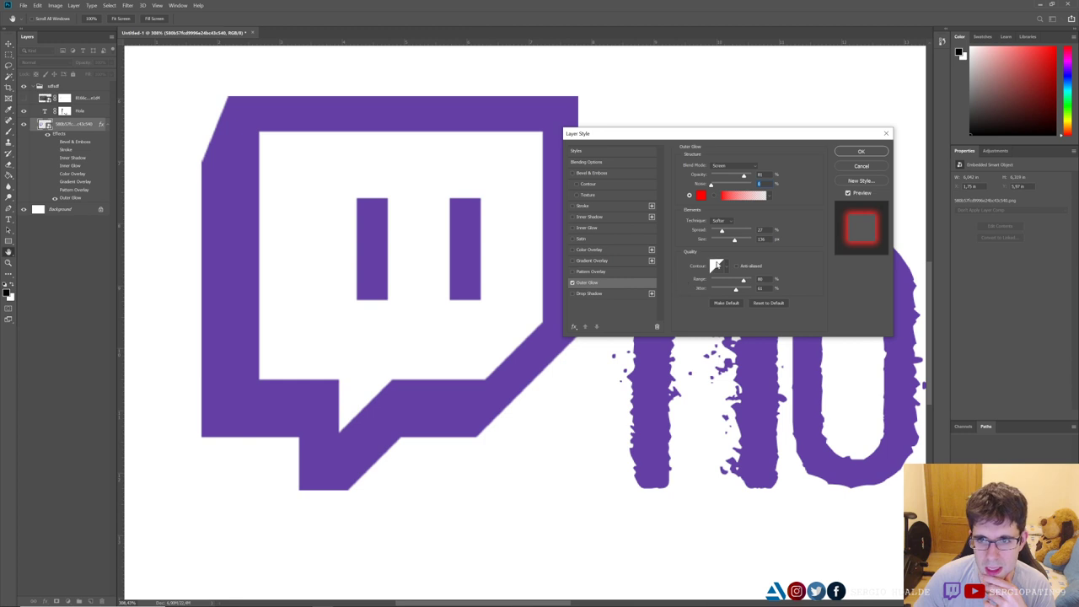
# Step: Set the red glow to Normal blending, lower its opacity, adjust Range and shrink Size to about 18
pyautogui.click(725, 165)
pyautogui.click(726, 168)
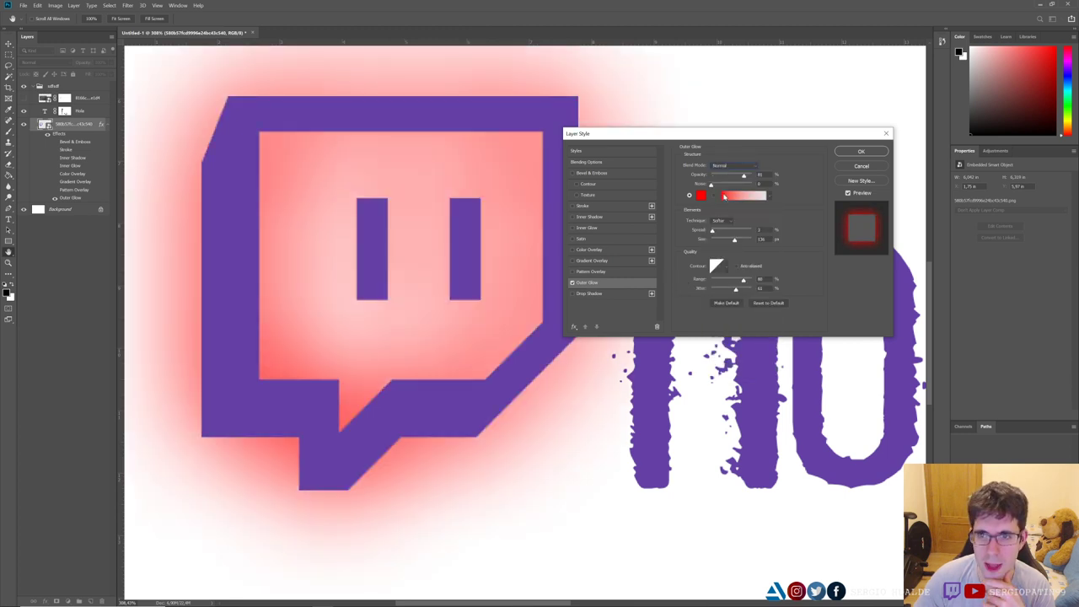
pyautogui.moveTo(745, 177); pyautogui.dragTo(727, 176)
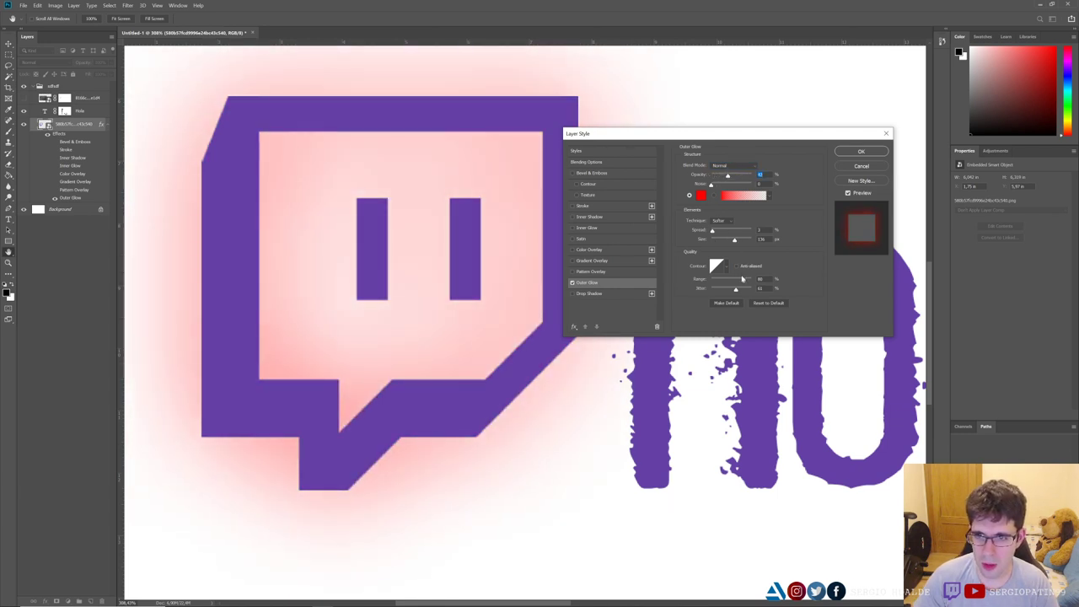
pyautogui.moveTo(742, 279); pyautogui.dragTo(739, 281)
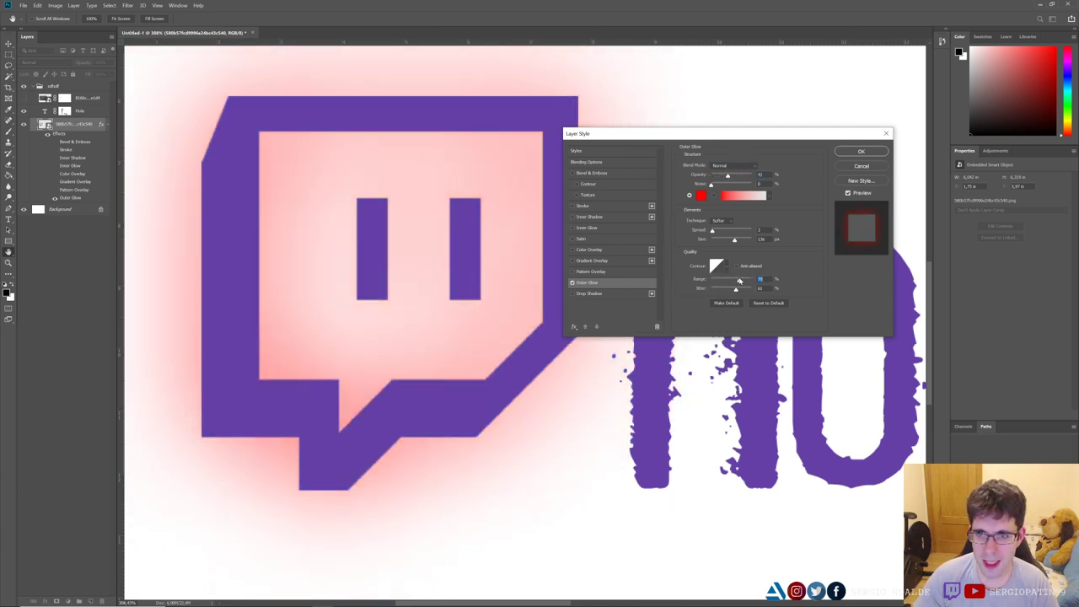
pyautogui.moveTo(739, 241)
pyautogui.mouseDown()
pyautogui.moveTo(716, 242)
pyautogui.moveTo(722, 231)
pyautogui.mouseUp()
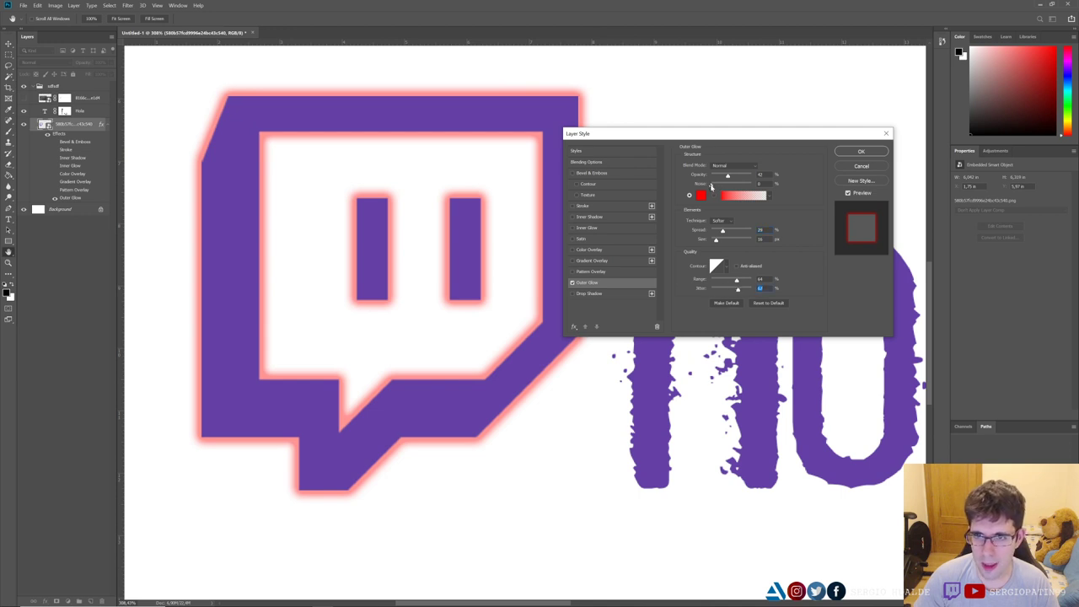
pyautogui.moveTo(730, 177); pyautogui.dragTo(724, 174)
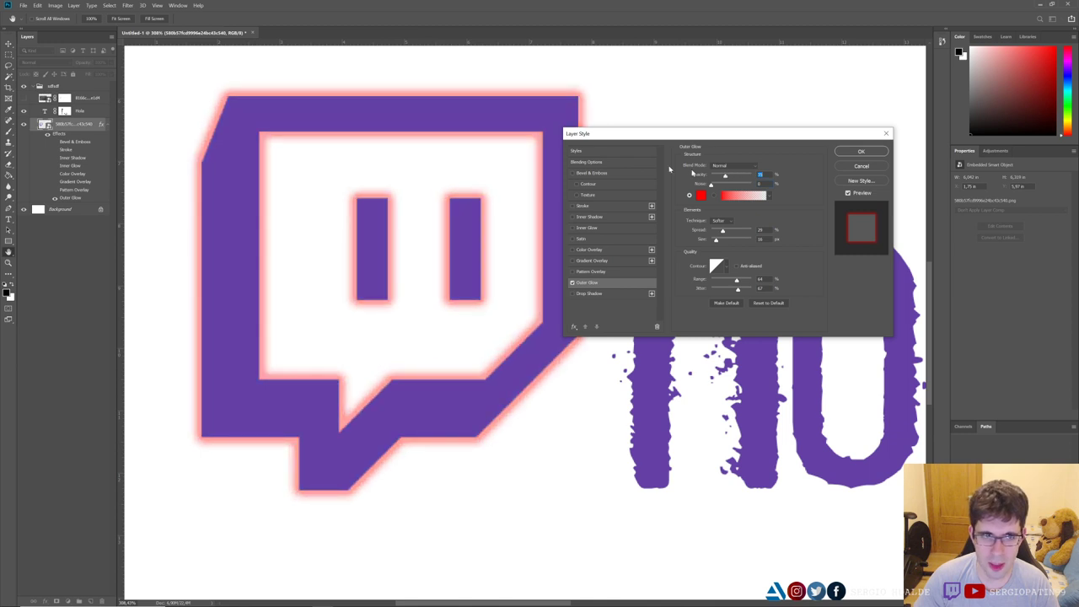
pyautogui.click(572, 293)
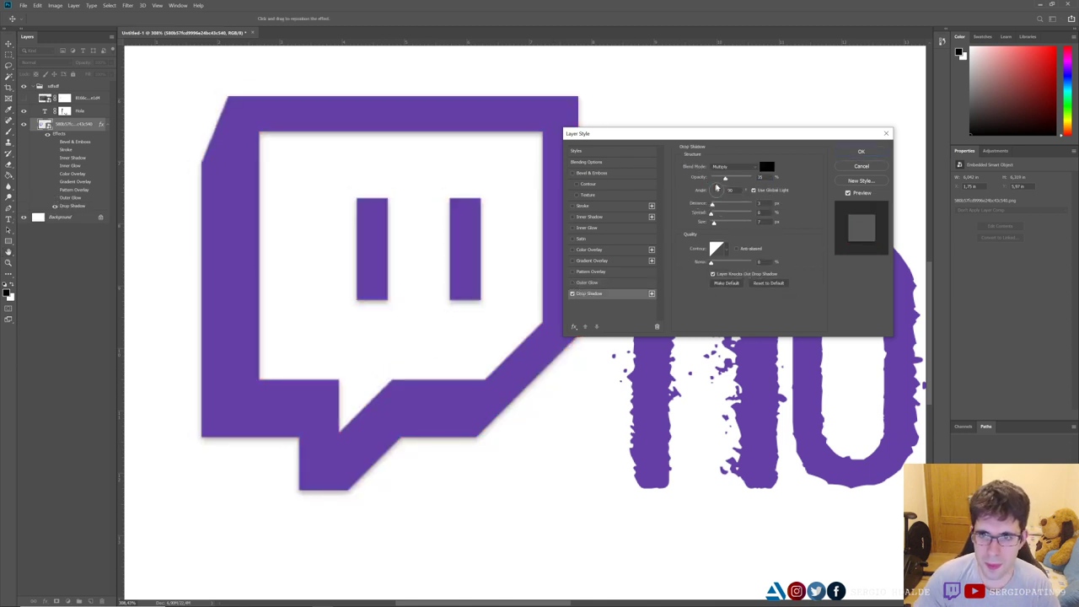
# Step: Try a fully opaque drop shadow, then cancel all Layer Style changes and open the adjustment menu
pyautogui.moveTo(727, 180)
pyautogui.mouseDown()
pyautogui.moveTo(751, 178)
pyautogui.moveTo(716, 205)
pyautogui.moveTo(716, 190)
pyautogui.mouseUp()
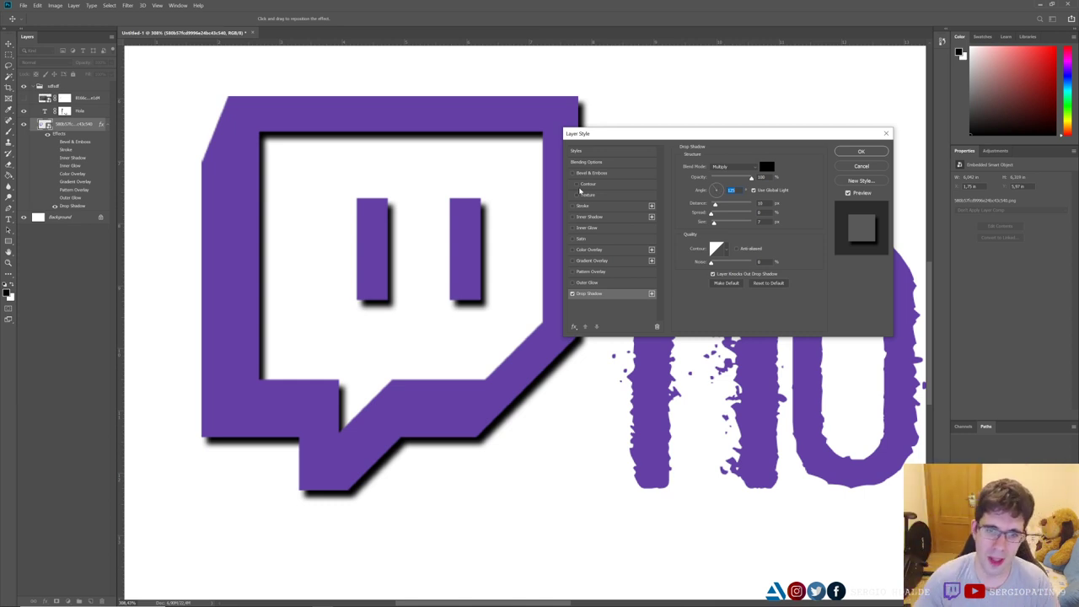
pyautogui.click(572, 295)
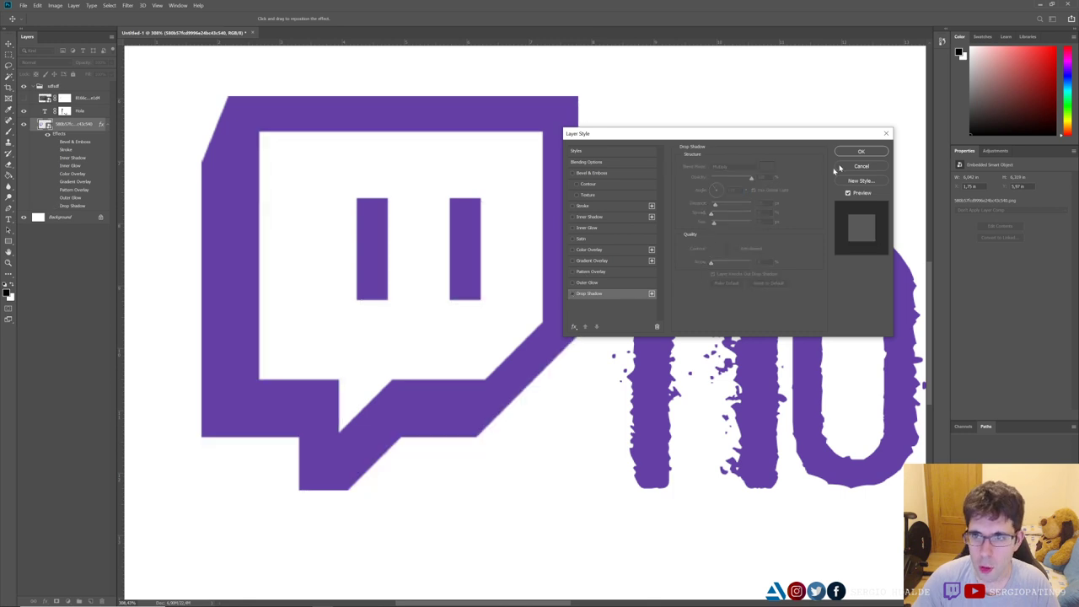
pyautogui.click(860, 152)
pyautogui.click(69, 601)
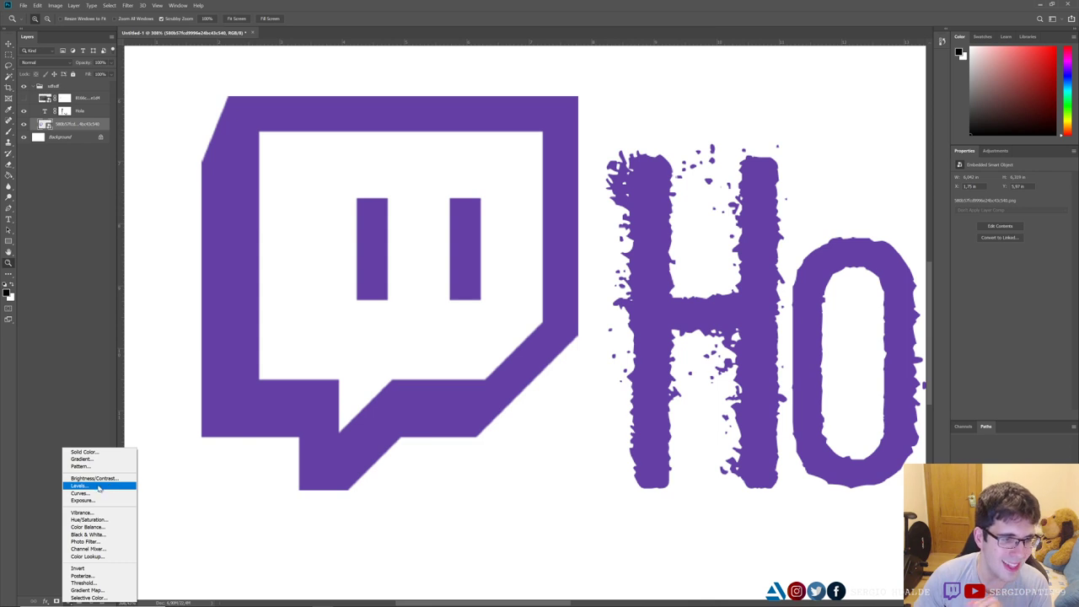
# Step: Add a Brightness/Contrast layer and raise Brightness slightly, to around 14
pyautogui.click(103, 479)
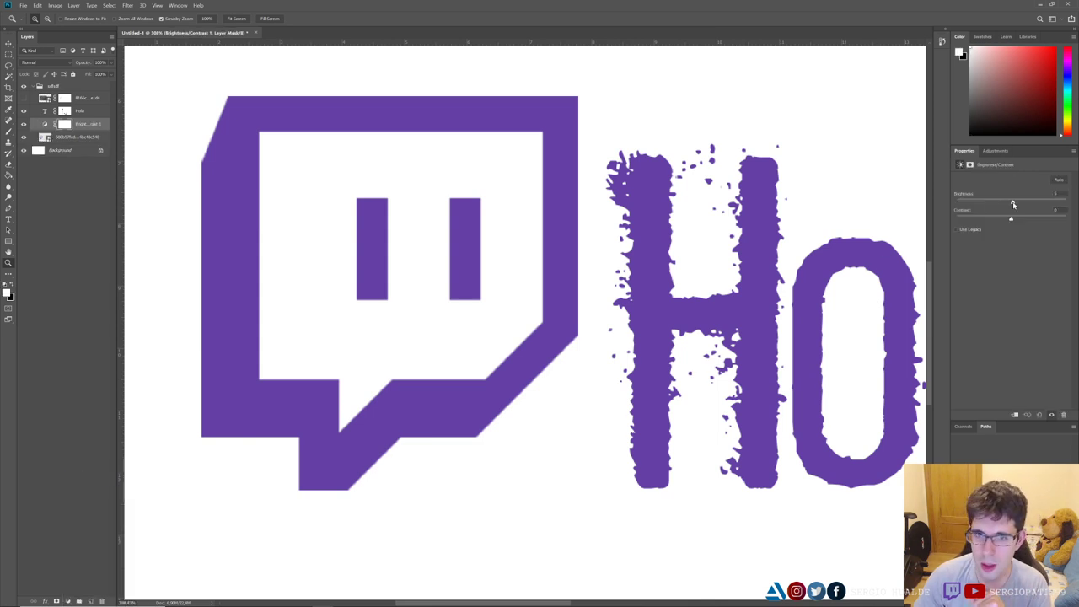
pyautogui.moveTo(1014, 204)
pyautogui.mouseDown()
pyautogui.moveTo(980, 226)
pyautogui.moveTo(1011, 225)
pyautogui.mouseUp()
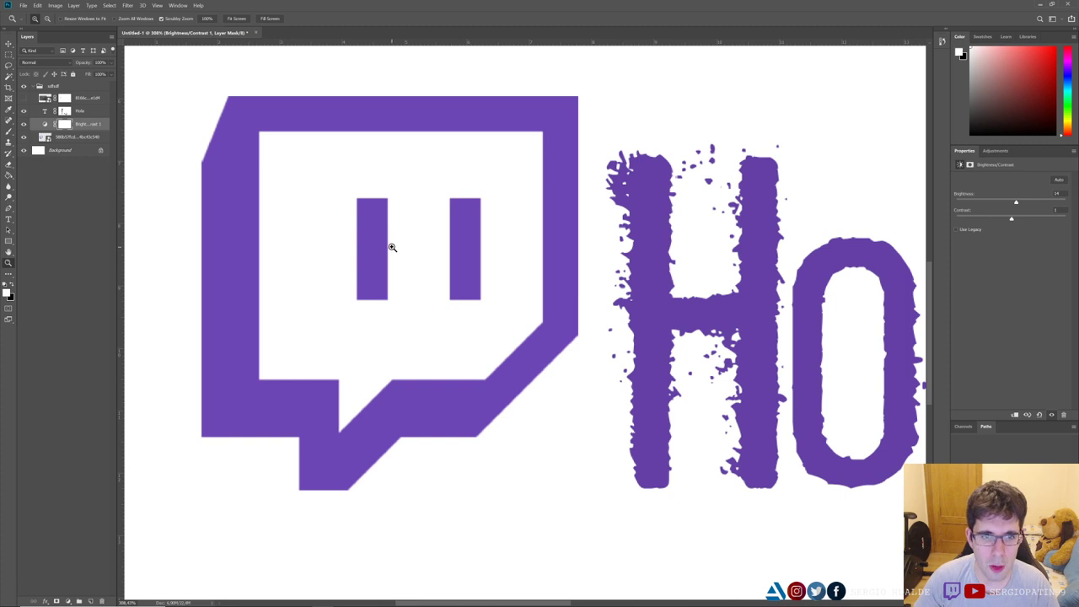
pyautogui.scroll(-3, 391, 247)
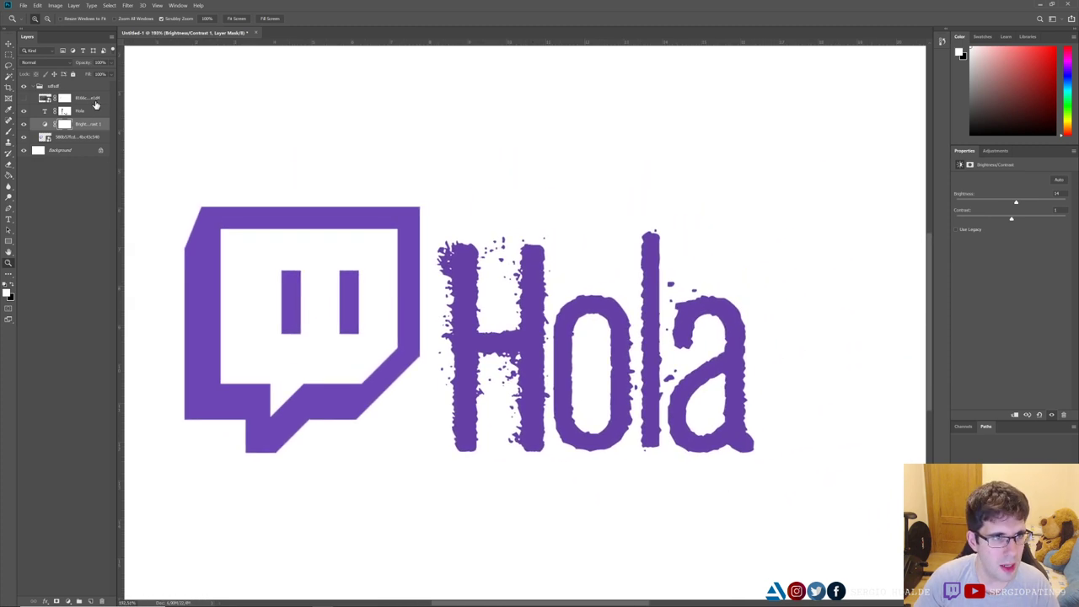
# Step: Duplicate the scratched texture layer with Ctrl+J, delete Brightness/Contrast, and make the copy visible
pyautogui.click(90, 99)
pyautogui.hotkey('ctrl', 'j')
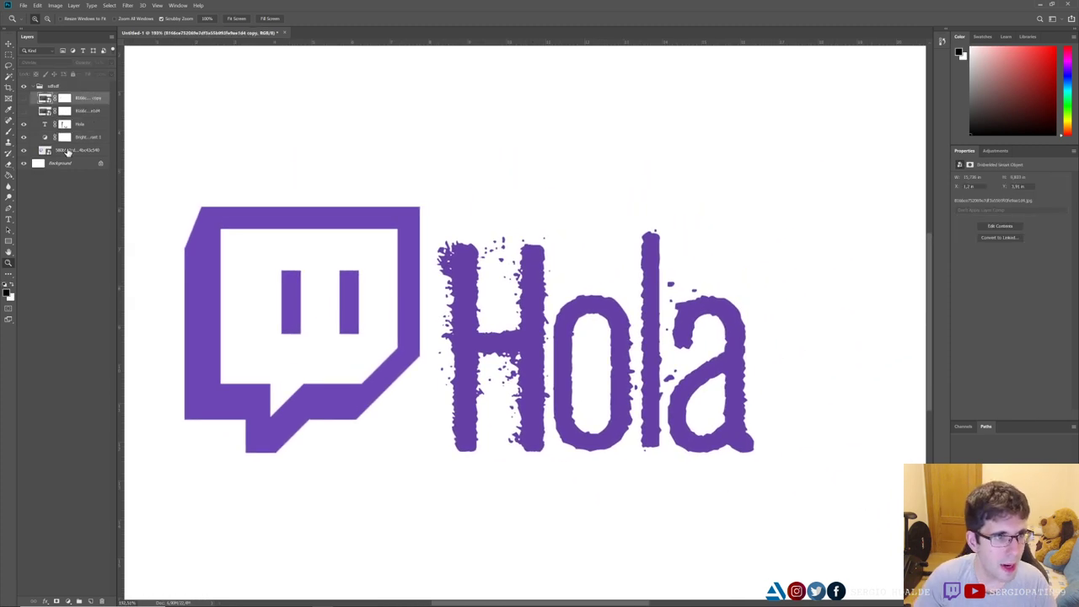
pyautogui.click(84, 139)
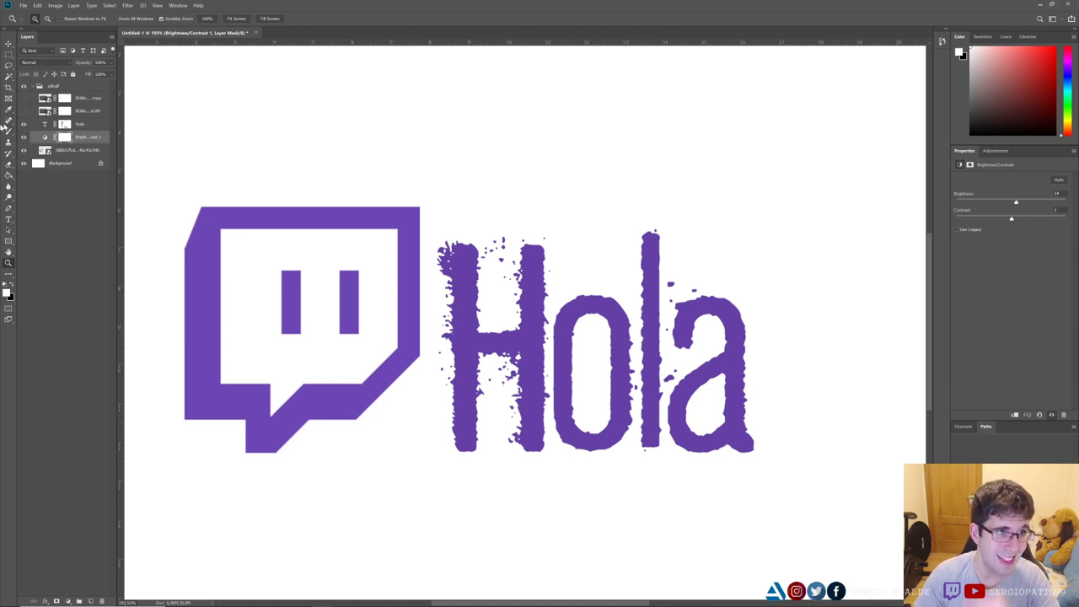
pyautogui.press('Delete')
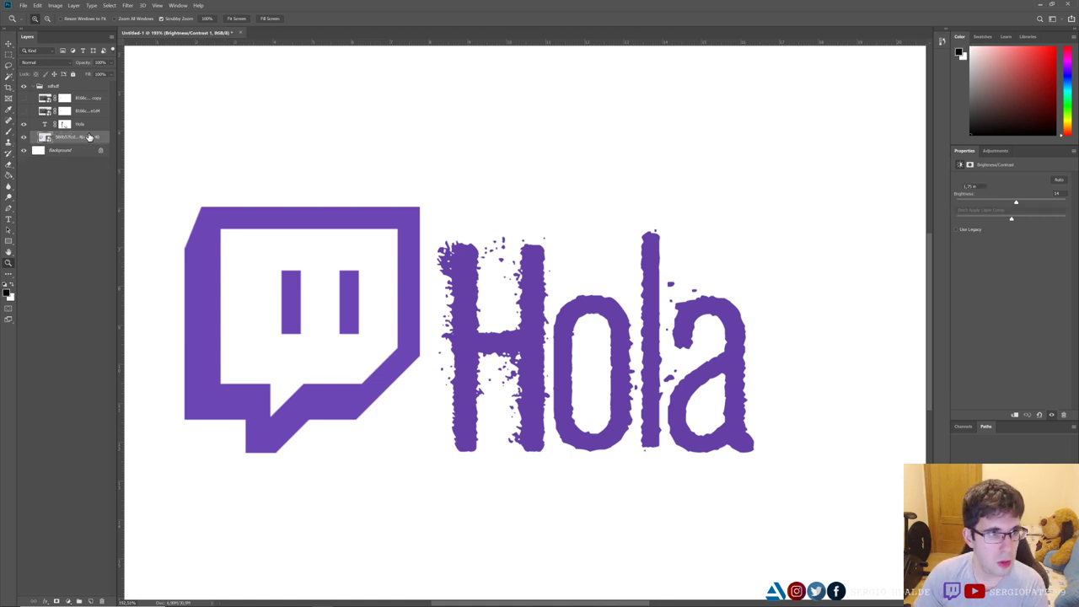
pyautogui.click(85, 99)
pyautogui.click(24, 97)
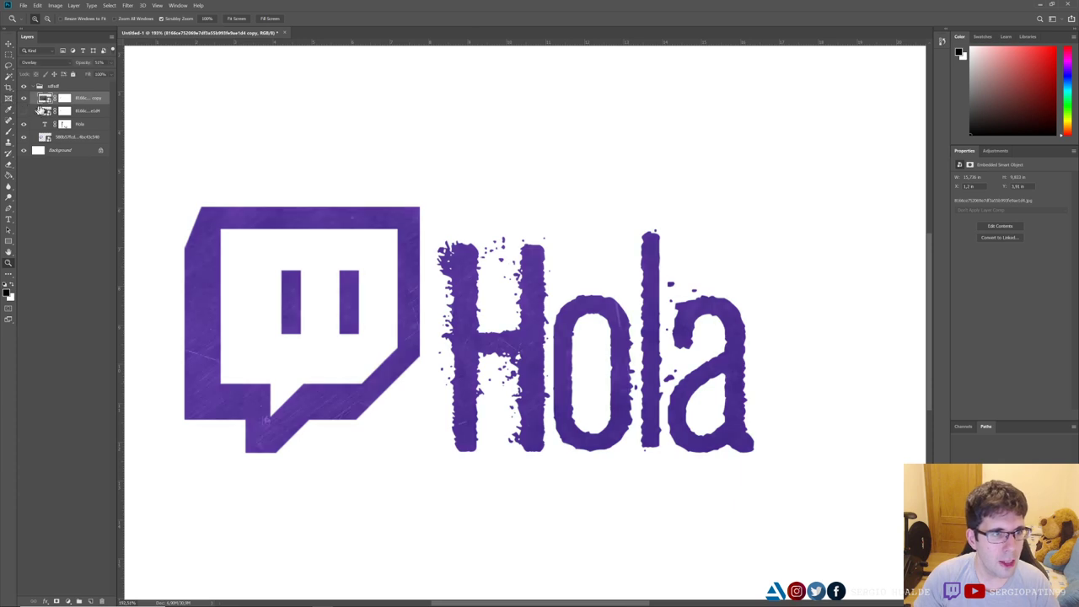
pyautogui.click(237, 266)
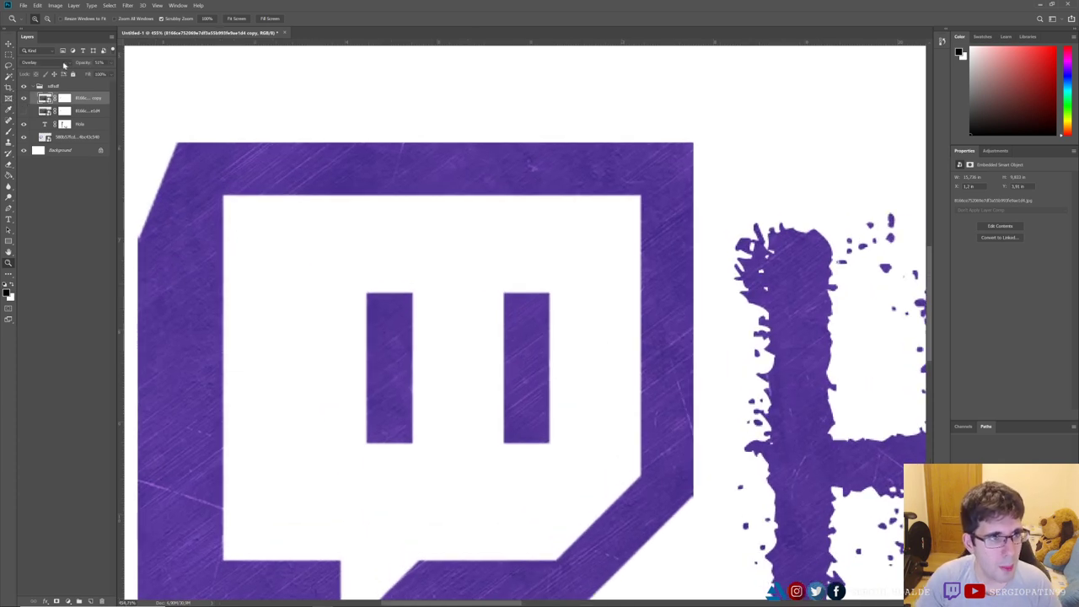
# Step: Set the texture copy to Normal blending at 100% opacity and inspect it up close
pyautogui.click(42, 63)
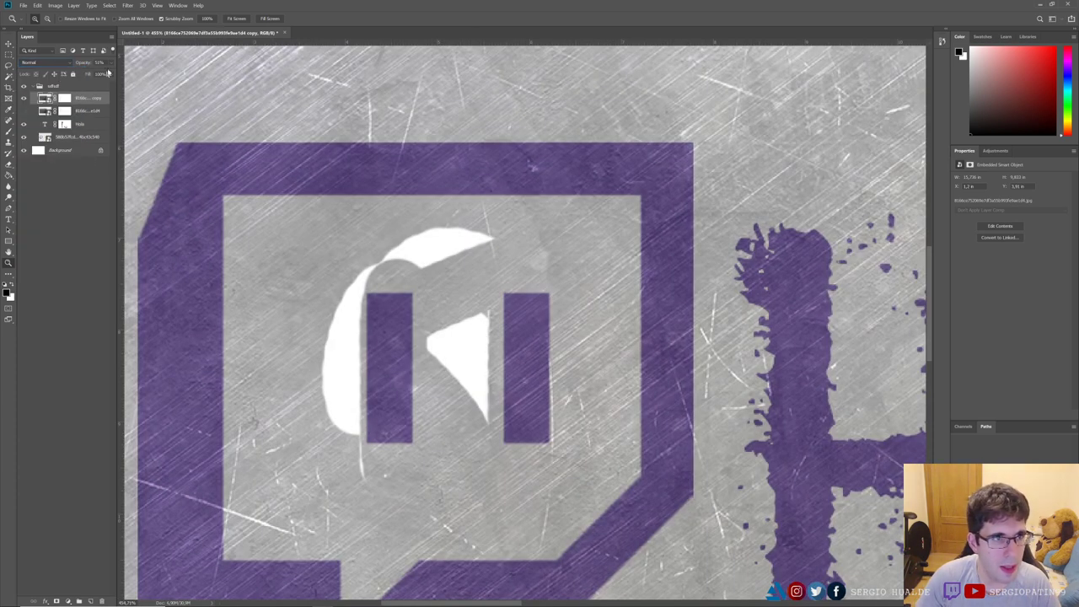
pyautogui.moveTo(111, 62); pyautogui.dragTo(118, 73)
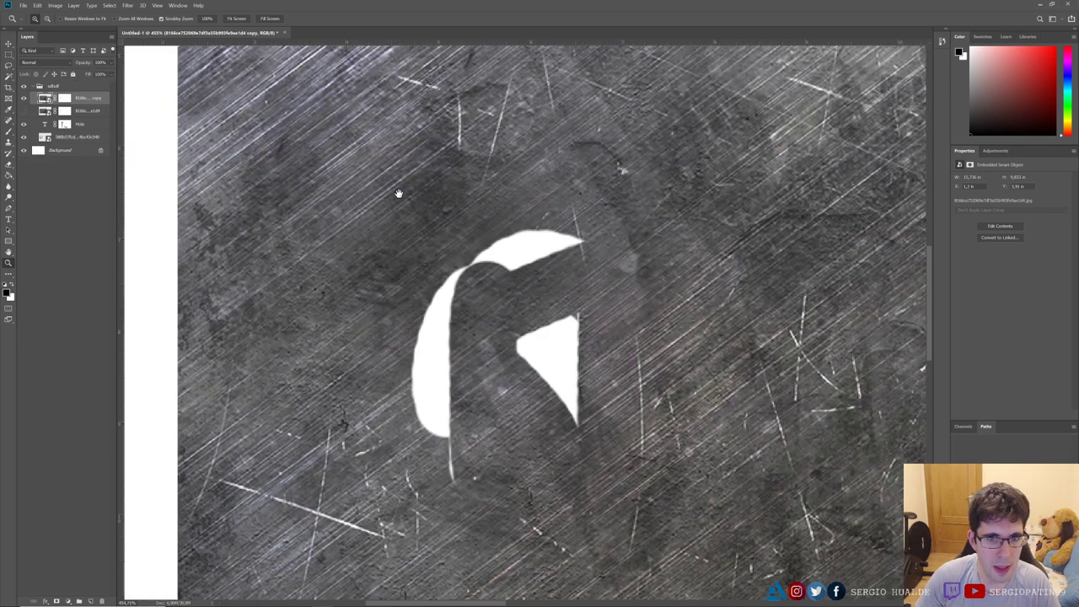
pyautogui.keyDown('alt'); pyautogui.click(432, 205); pyautogui.keyUp('alt')
pyautogui.moveTo(432, 205); pyautogui.dragTo(455, 213)
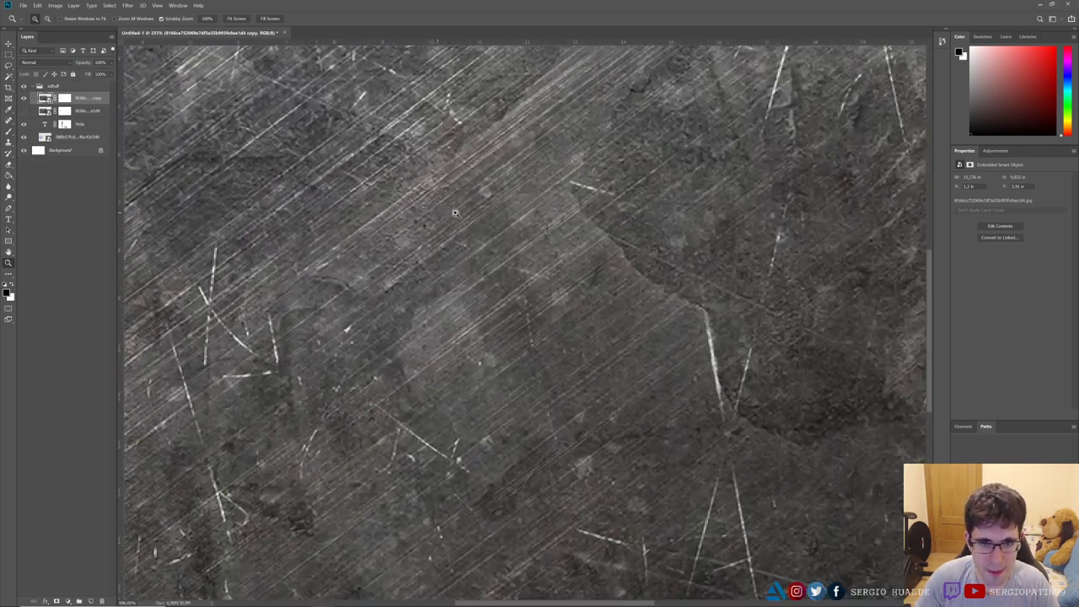
pyautogui.moveTo(460, 158); pyautogui.dragTo(461, 191)
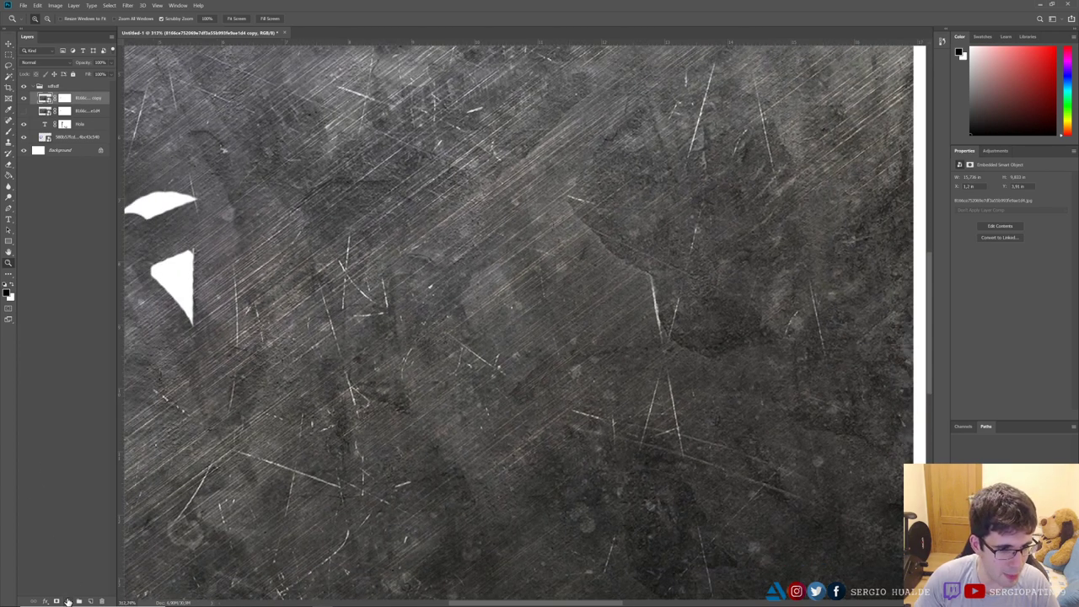
# Step: Add a Brightness/Contrast layer, boost its contrast, then delete it
pyautogui.click(68, 601)
pyautogui.click(84, 479)
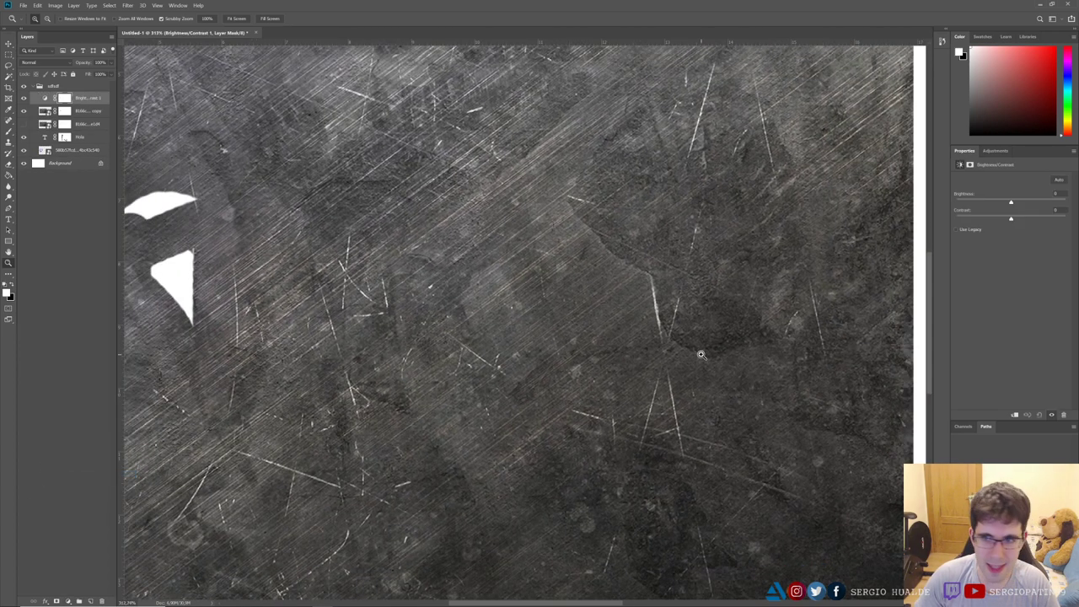
pyautogui.moveTo(1015, 220)
pyautogui.mouseDown()
pyautogui.moveTo(1051, 220)
pyautogui.moveTo(1010, 203)
pyautogui.mouseUp()
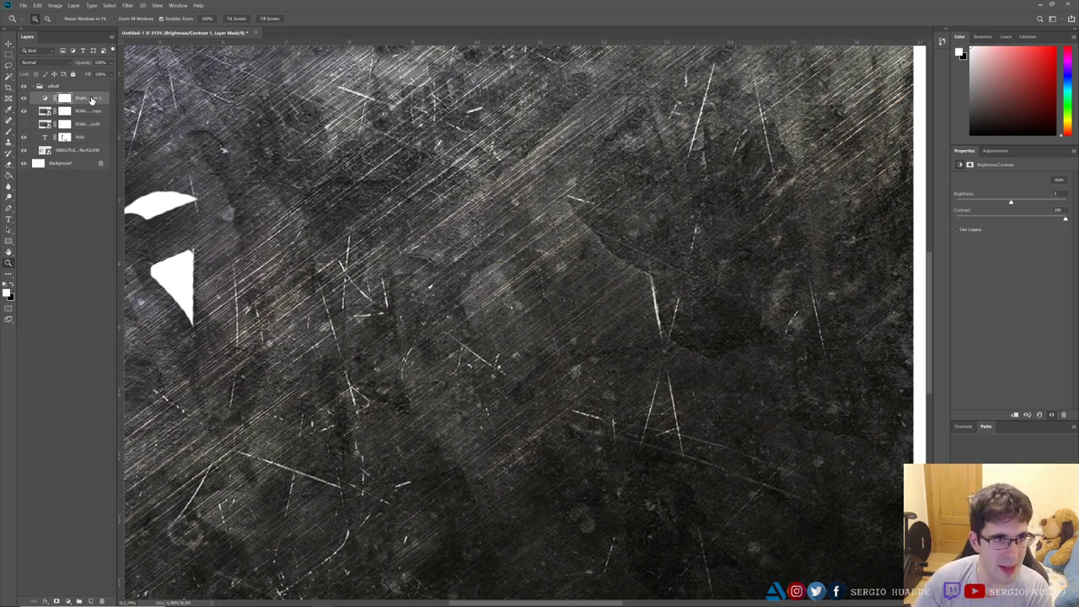
pyautogui.press('Delete')
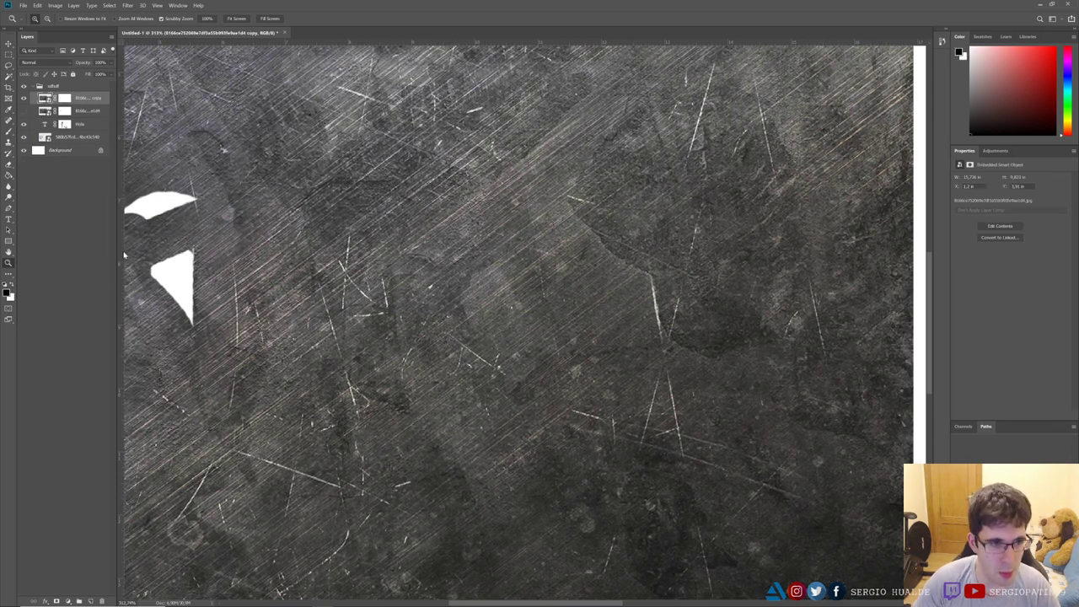
# Step: Try a Levels adjustment on the texture's highlight, shadow and output sliders, then delete it
pyautogui.click(71, 601)
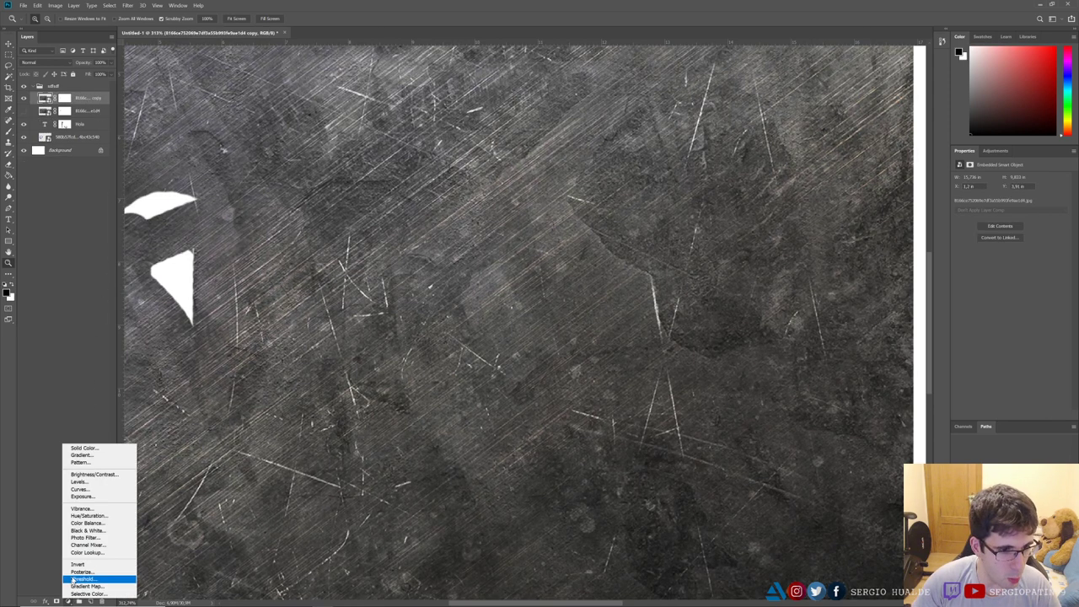
pyautogui.click(96, 484)
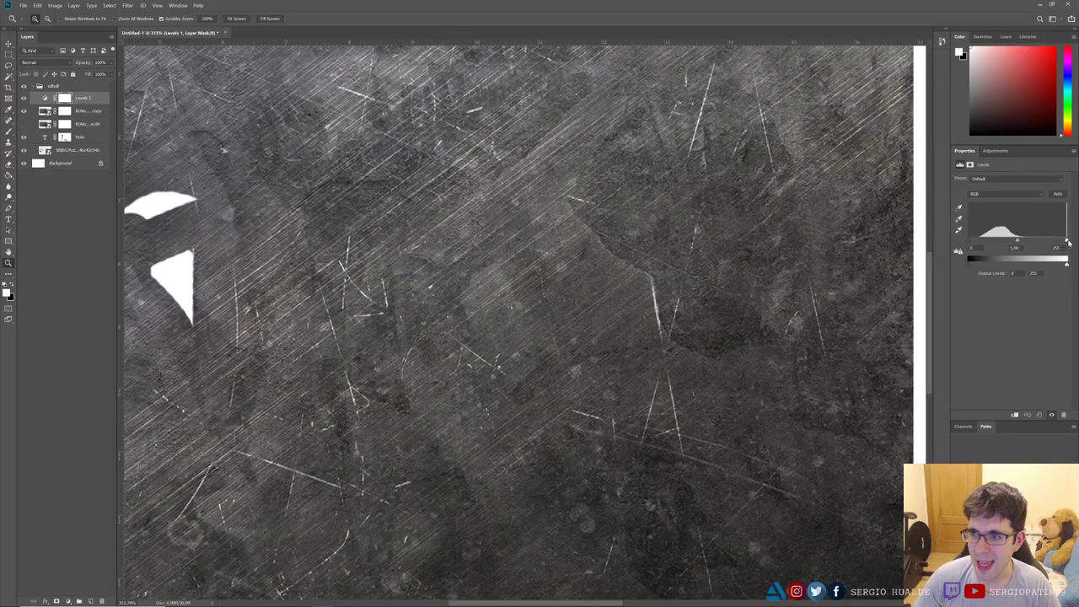
pyautogui.moveTo(1068, 242); pyautogui.dragTo(1002, 240)
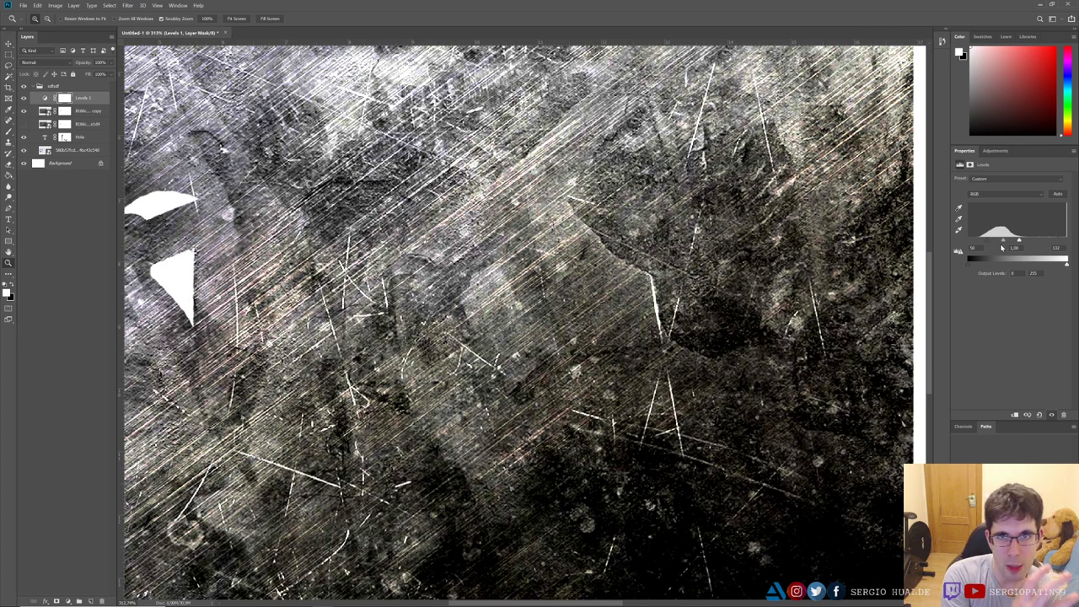
pyautogui.moveTo(1004, 243); pyautogui.dragTo(1010, 242)
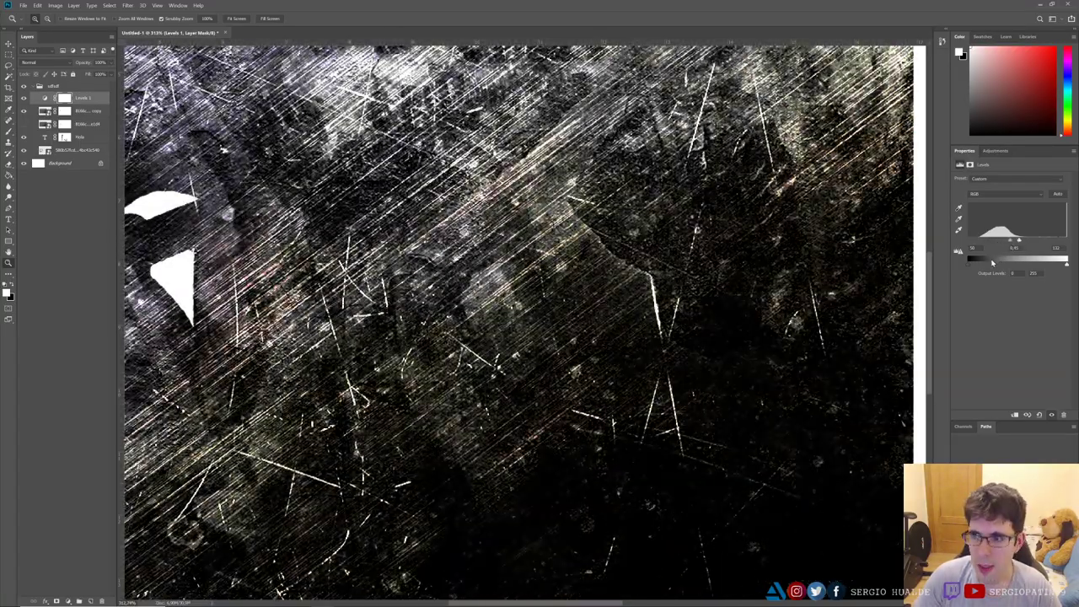
pyautogui.moveTo(1068, 265)
pyautogui.mouseDown()
pyautogui.moveTo(941, 262)
pyautogui.moveTo(1067, 264)
pyautogui.mouseUp()
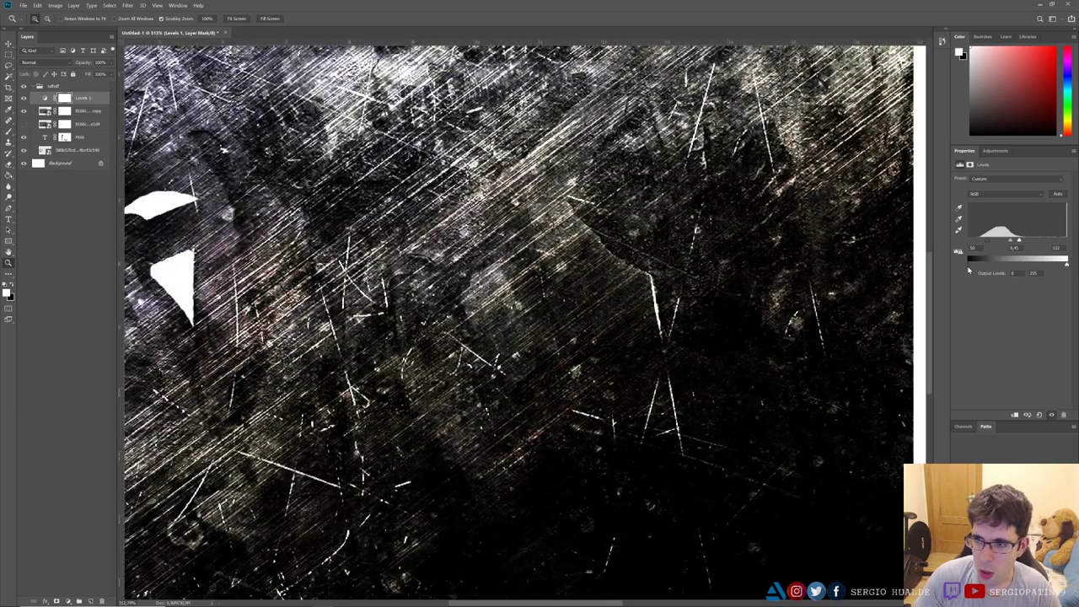
pyautogui.moveTo(968, 268); pyautogui.dragTo(872, 272)
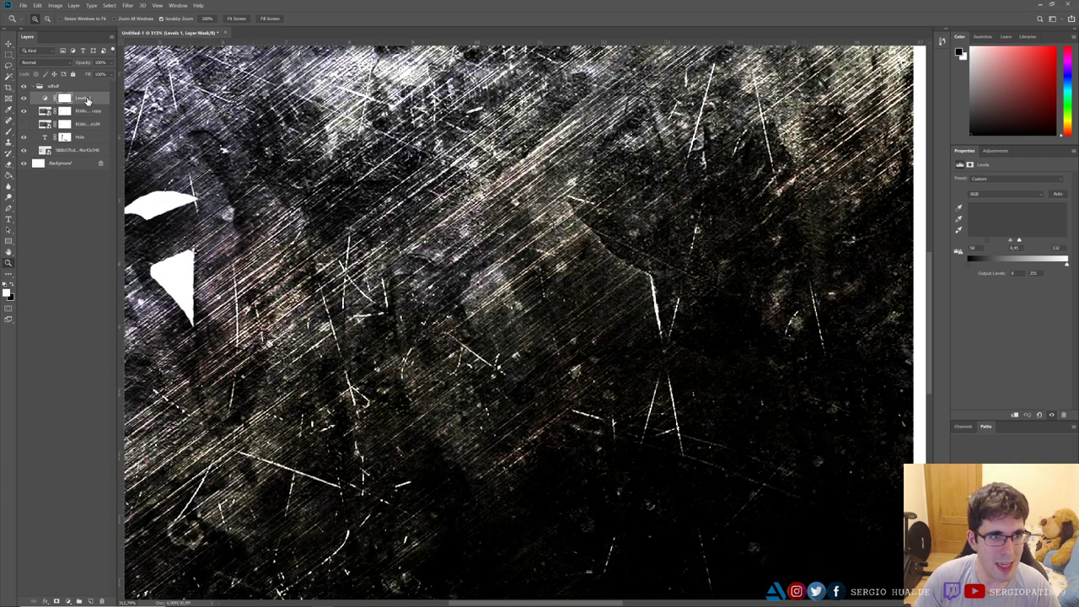
pyautogui.press('Delete')
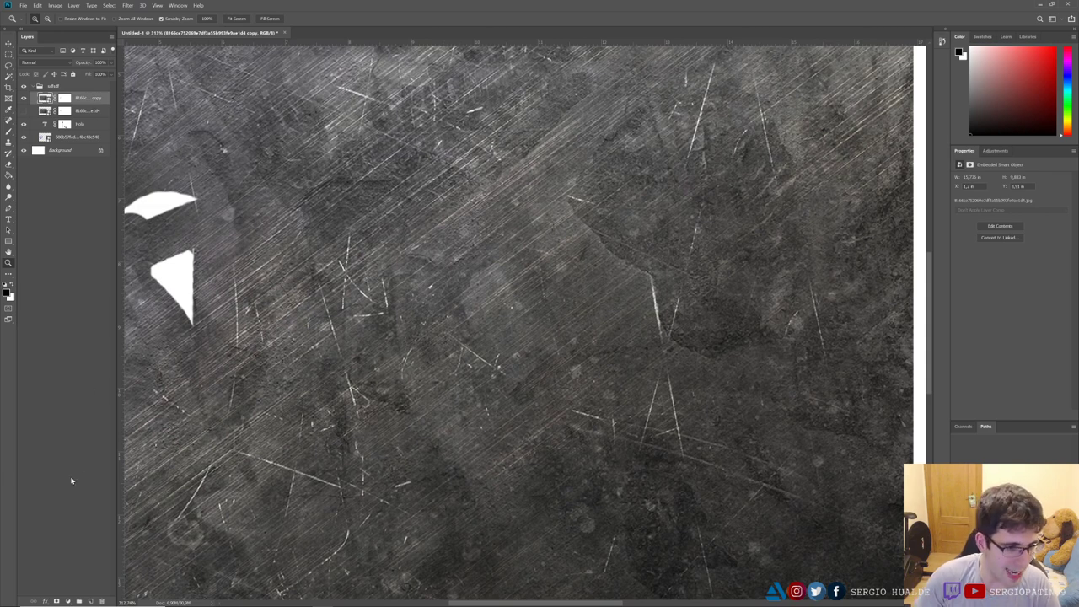
# Step: Add a Hue/Saturation adjustment layer above the texture and enable Colorize
pyautogui.click(69, 601)
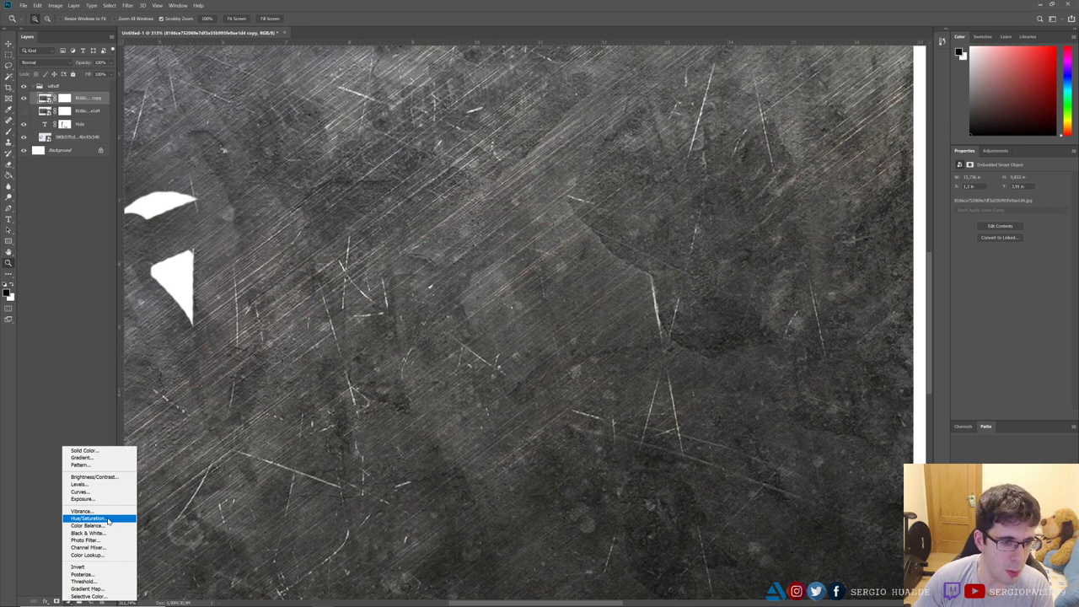
pyautogui.click(108, 518)
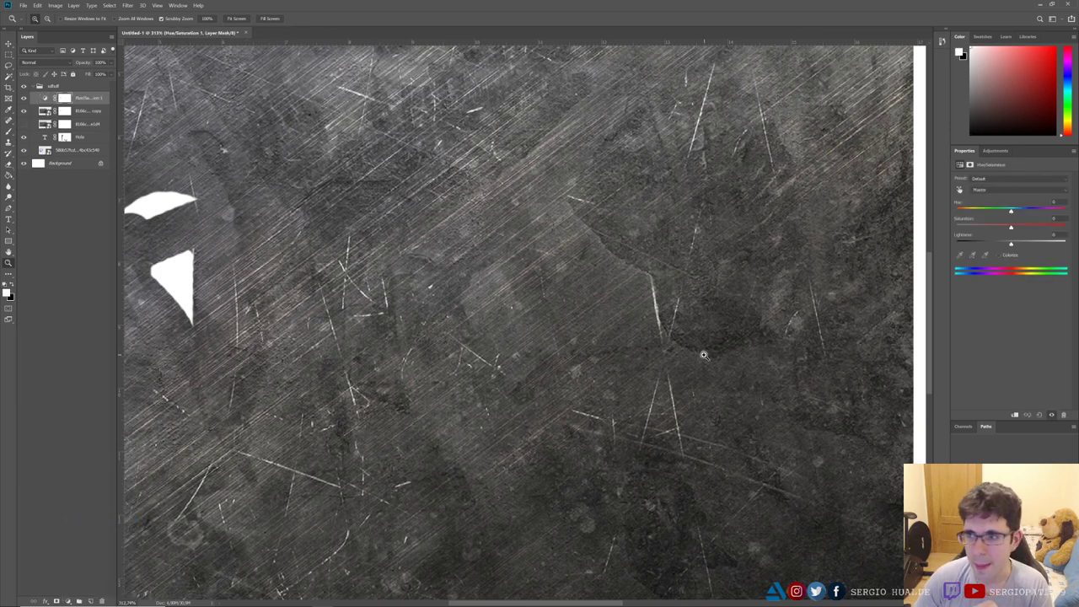
pyautogui.moveTo(1009, 214); pyautogui.dragTo(1015, 213)
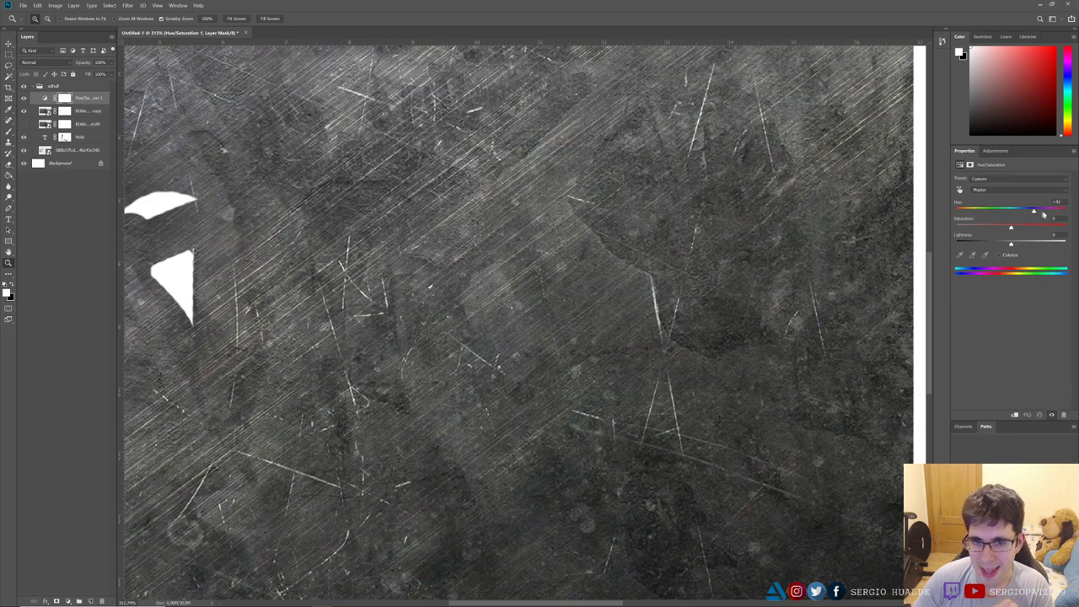
pyautogui.click(999, 255)
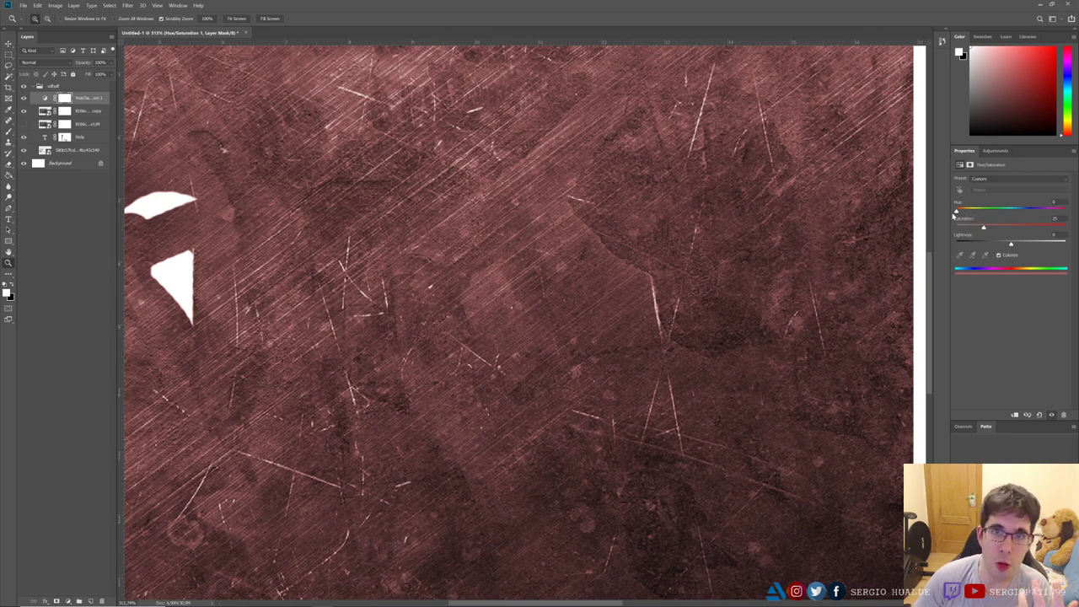
# Step: Tint the texture bright teal-green with hue 162, saturation 50 and raised lightness
pyautogui.moveTo(957, 211); pyautogui.dragTo(1011, 220)
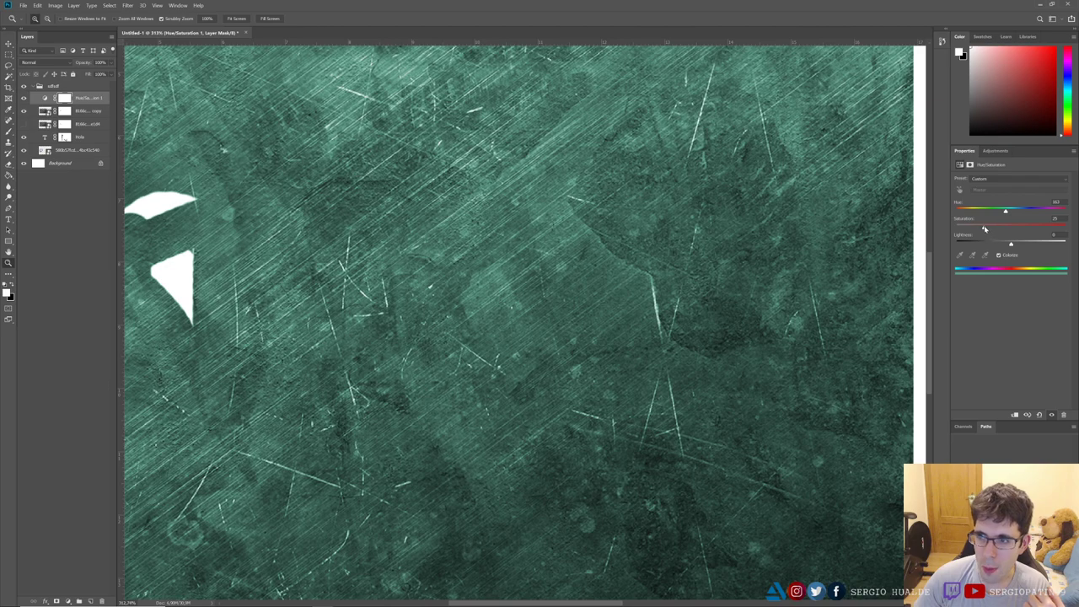
pyautogui.moveTo(983, 229)
pyautogui.mouseDown()
pyautogui.moveTo(1067, 232)
pyautogui.moveTo(935, 232)
pyautogui.moveTo(1012, 225)
pyautogui.moveTo(1030, 244)
pyautogui.mouseUp()
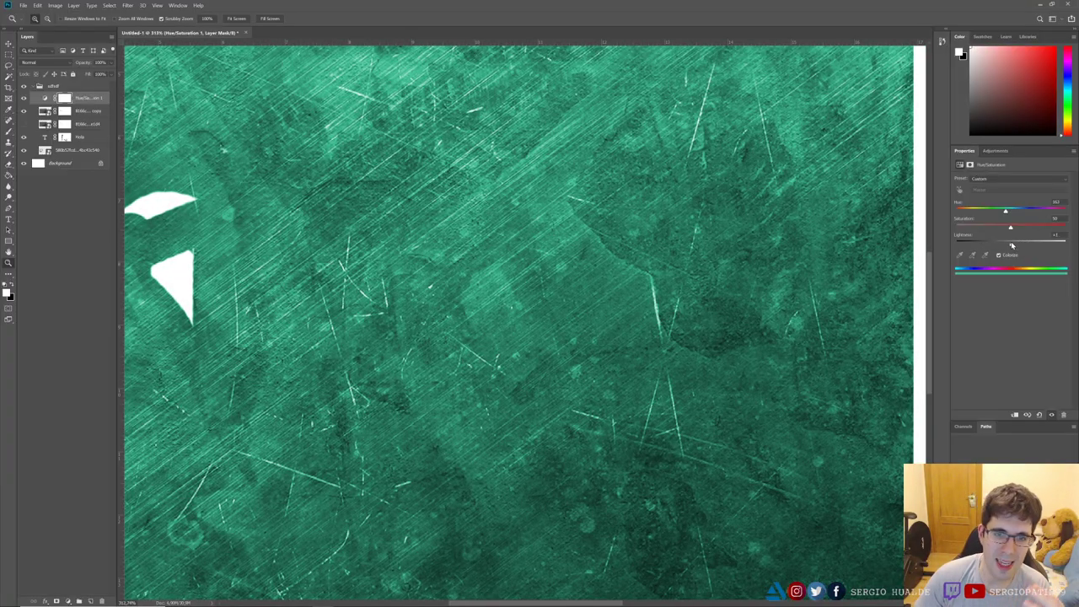
pyautogui.moveTo(1012, 245); pyautogui.dragTo(1014, 243)
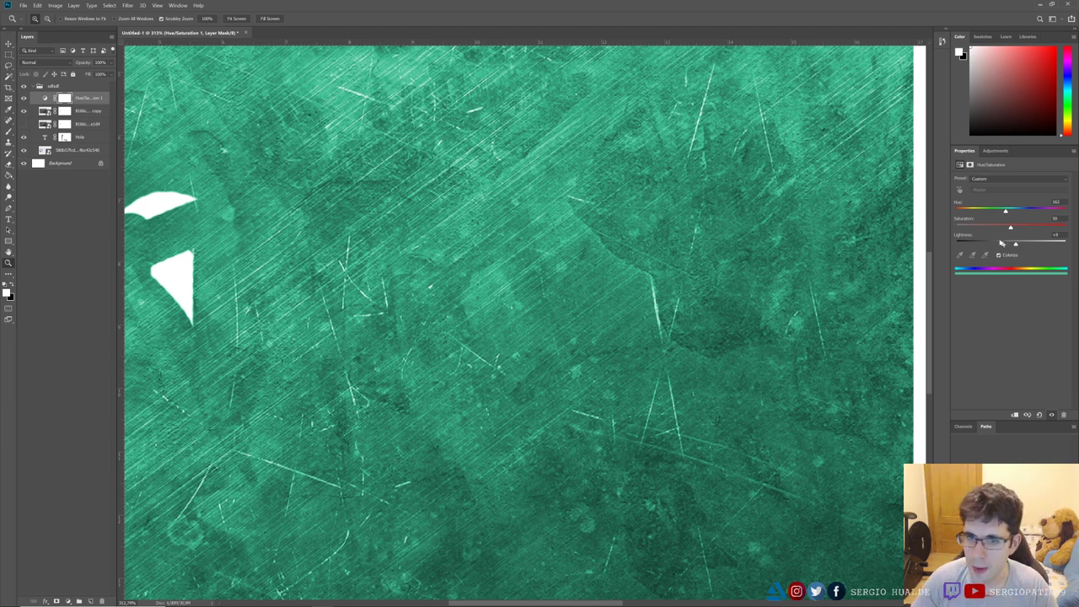
pyautogui.moveTo(612, 268); pyautogui.dragTo(591, 268)
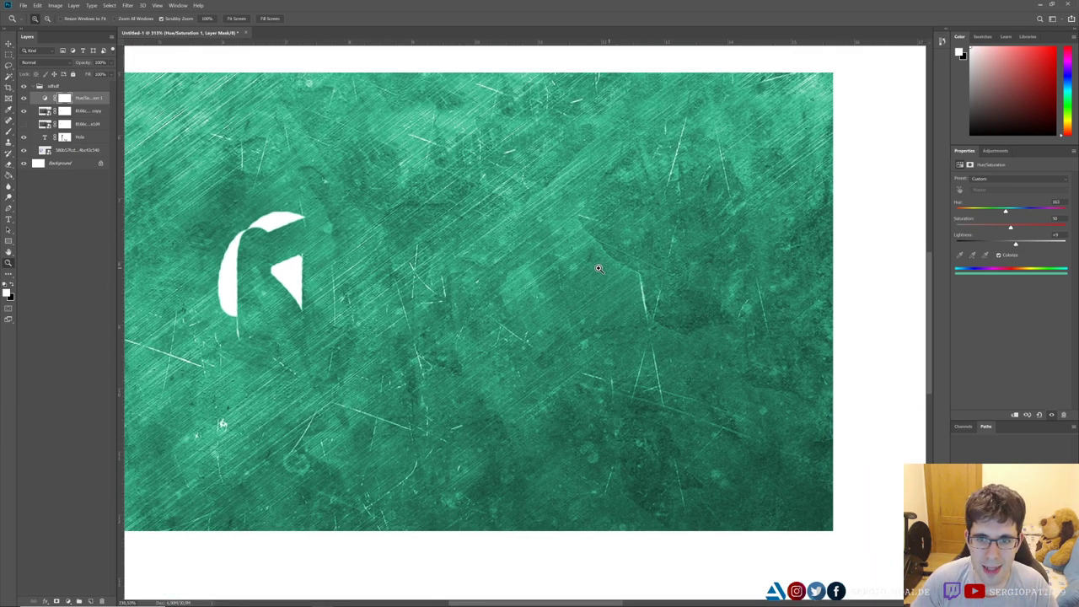
pyautogui.moveTo(505, 283); pyautogui.dragTo(590, 291)
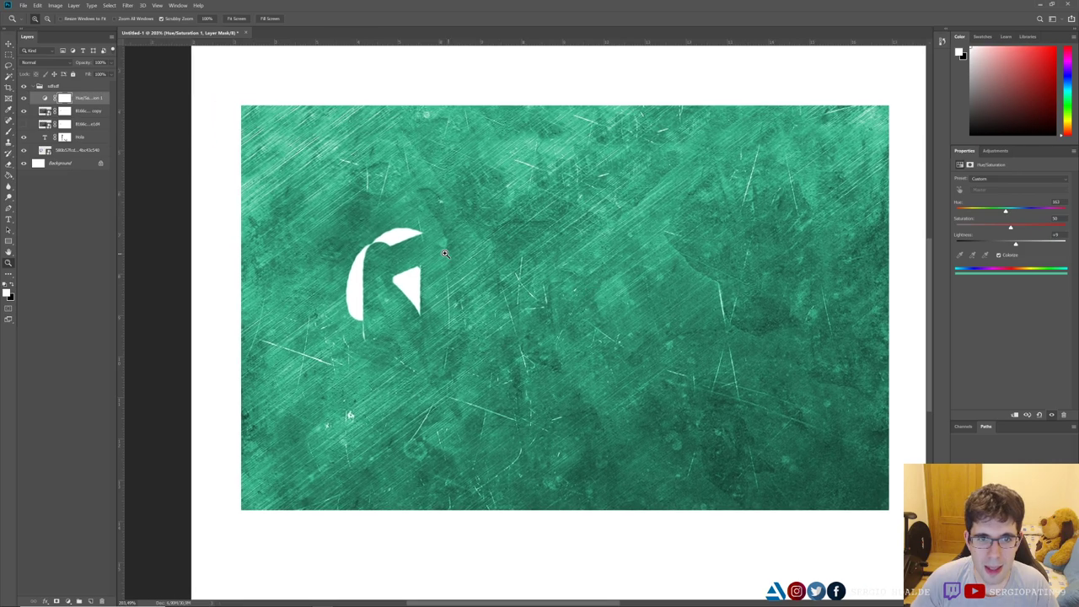
pyautogui.scroll(2, 506, 295)
# Step: Test Overlay on the Hue/Saturation layer, revert it to Normal, and set the texture copy to Overlay
pyautogui.click(46, 63)
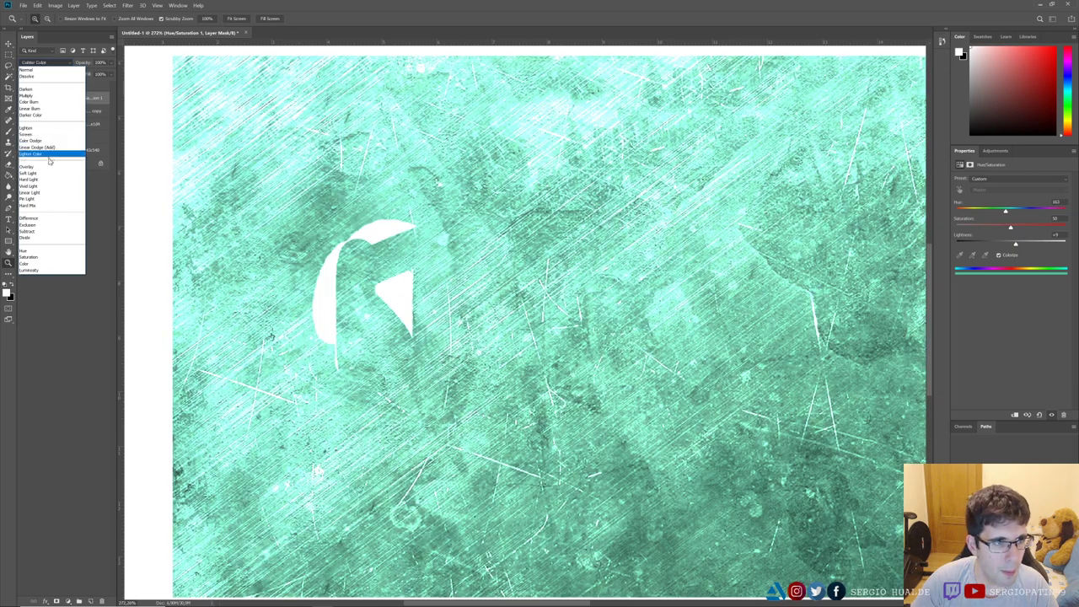
pyautogui.click(38, 166)
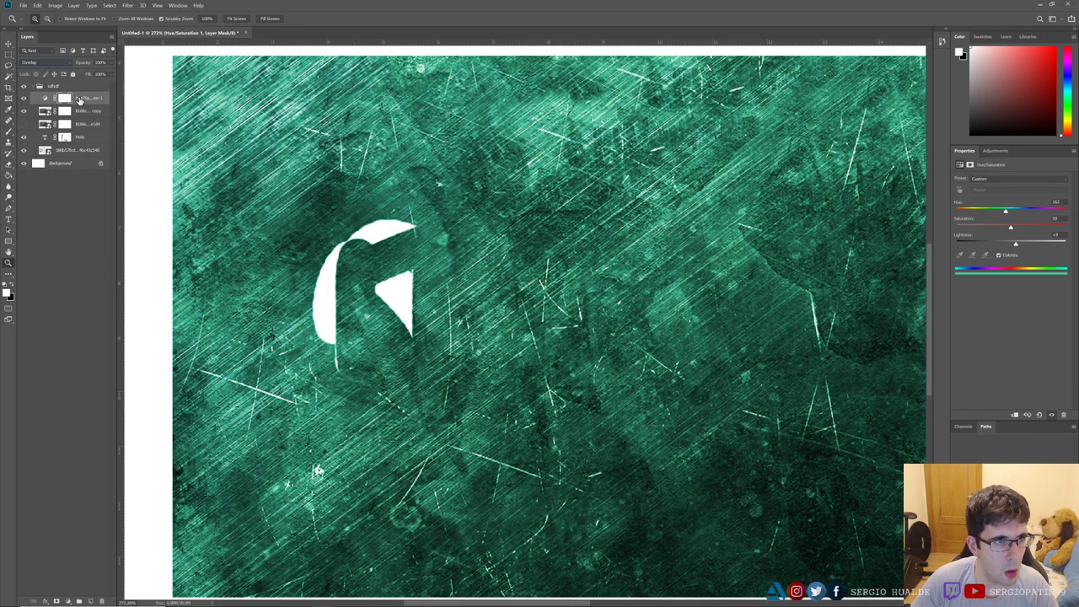
pyautogui.click(46, 62)
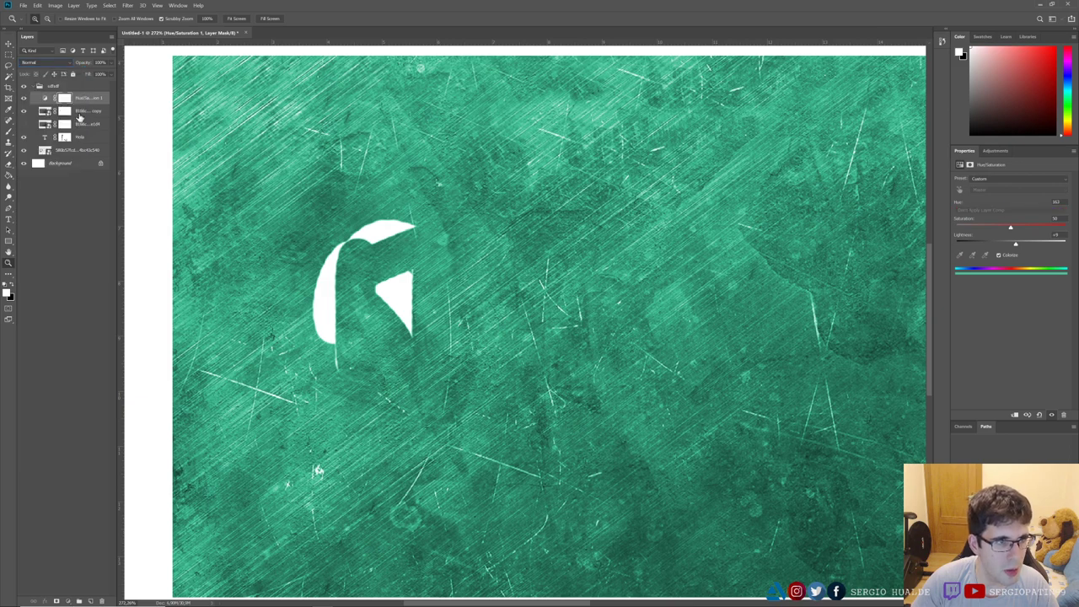
pyautogui.click(80, 111)
pyautogui.click(59, 64)
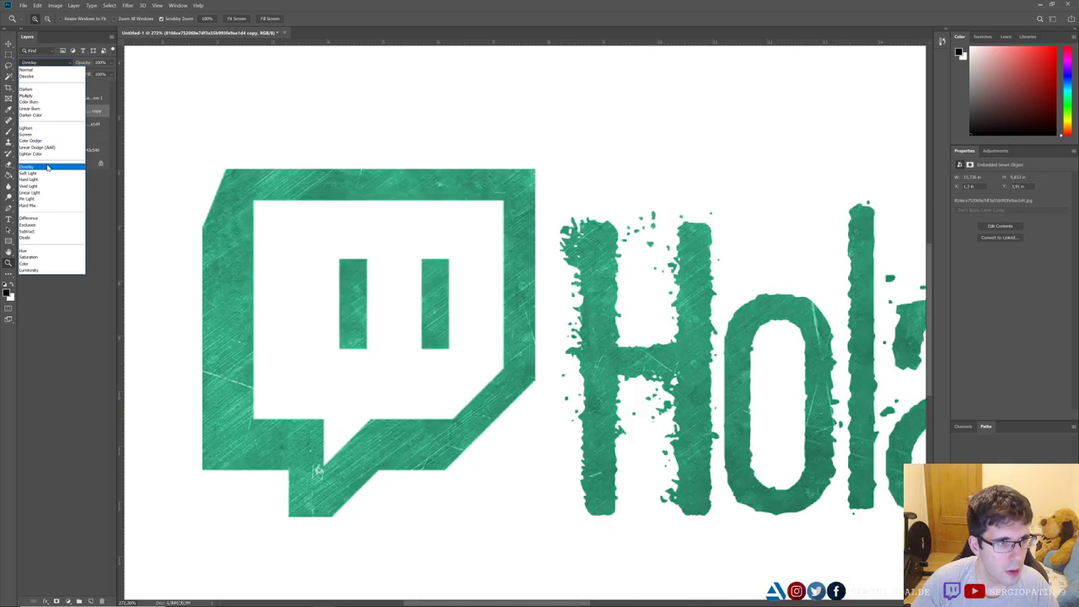
pyautogui.click(38, 166)
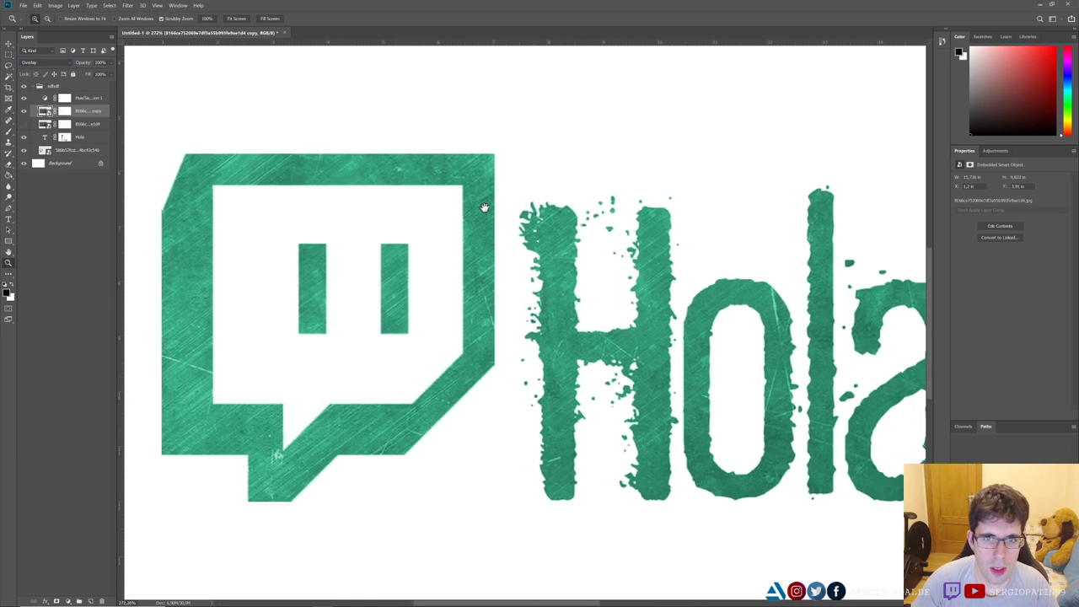
# Step: Zoom and pan around the Twitch logo to inspect the green scratched fill
pyautogui.moveTo(481, 210); pyautogui.dragTo(498, 210)
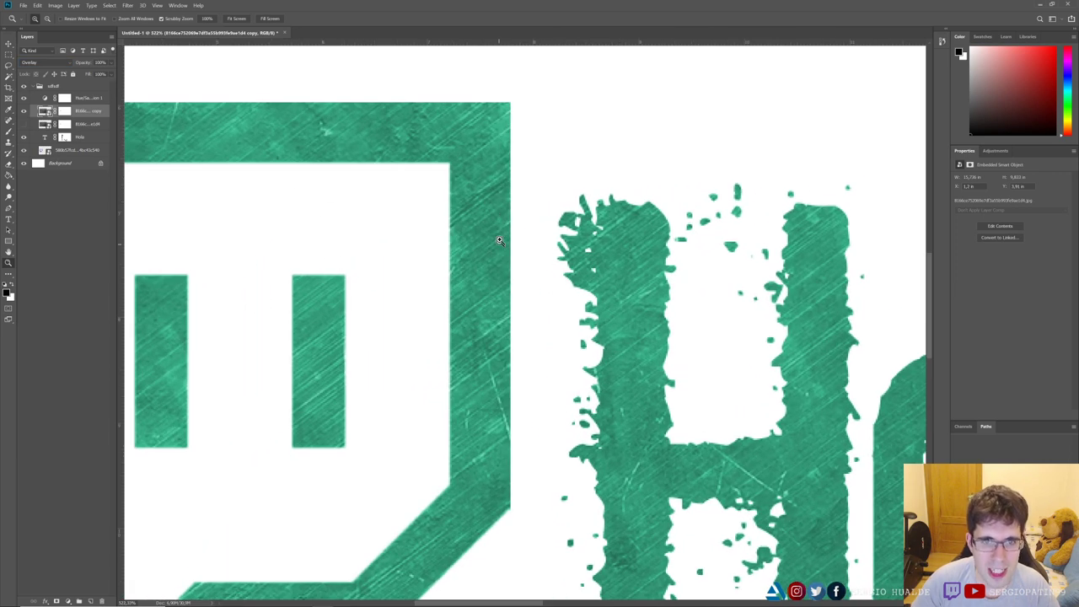
pyautogui.moveTo(660, 296)
pyautogui.mouseDown()
pyautogui.moveTo(571, 333)
pyautogui.moveTo(566, 285)
pyautogui.mouseUp()
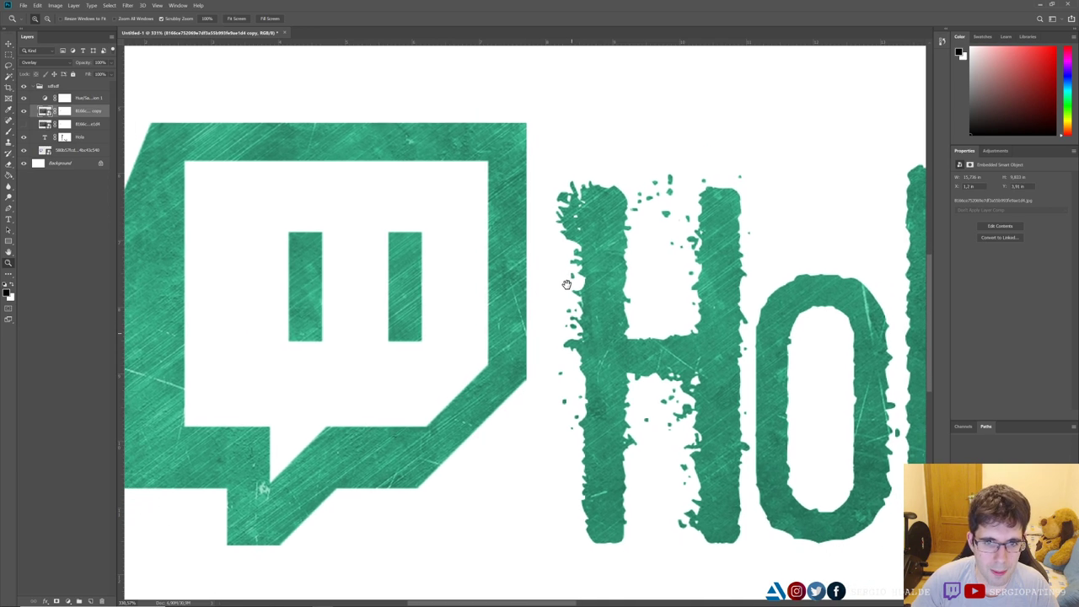
pyautogui.moveTo(500, 219); pyautogui.dragTo(534, 241)
pyautogui.keyDown('alt'); pyautogui.scroll(3, 506, 228); pyautogui.keyUp('alt')
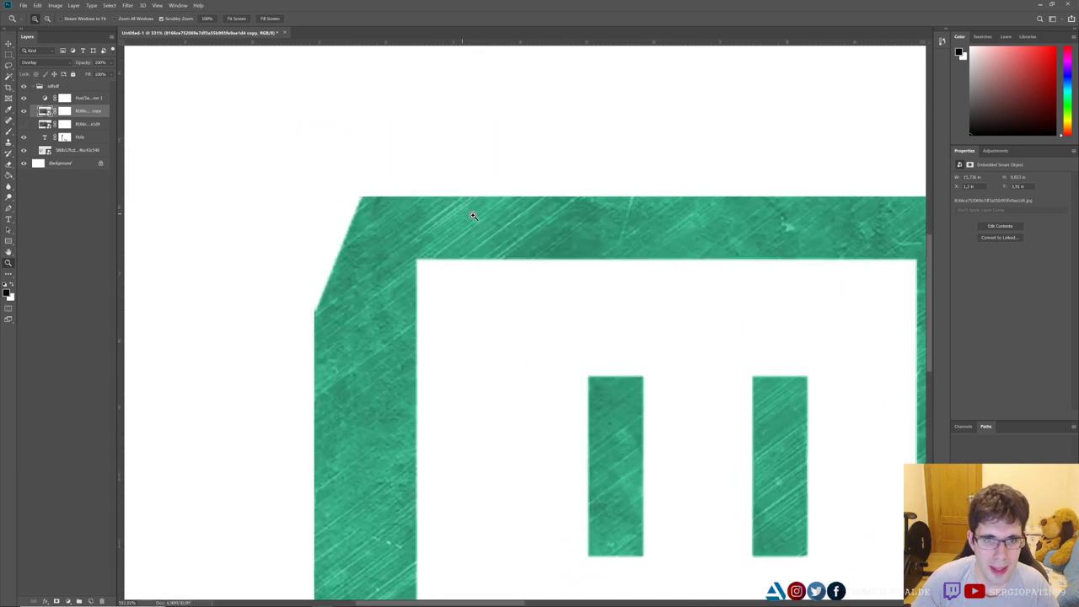
pyautogui.moveTo(680, 312); pyautogui.dragTo(561, 244)
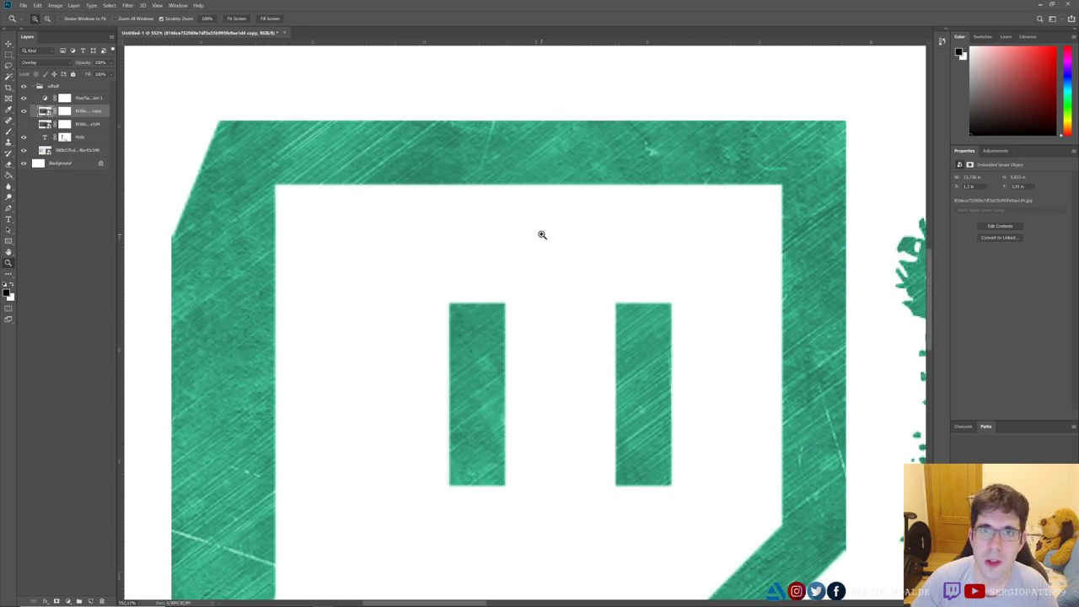
pyautogui.scroll(-5, 542, 234)
pyautogui.moveTo(451, 211); pyautogui.dragTo(498, 233)
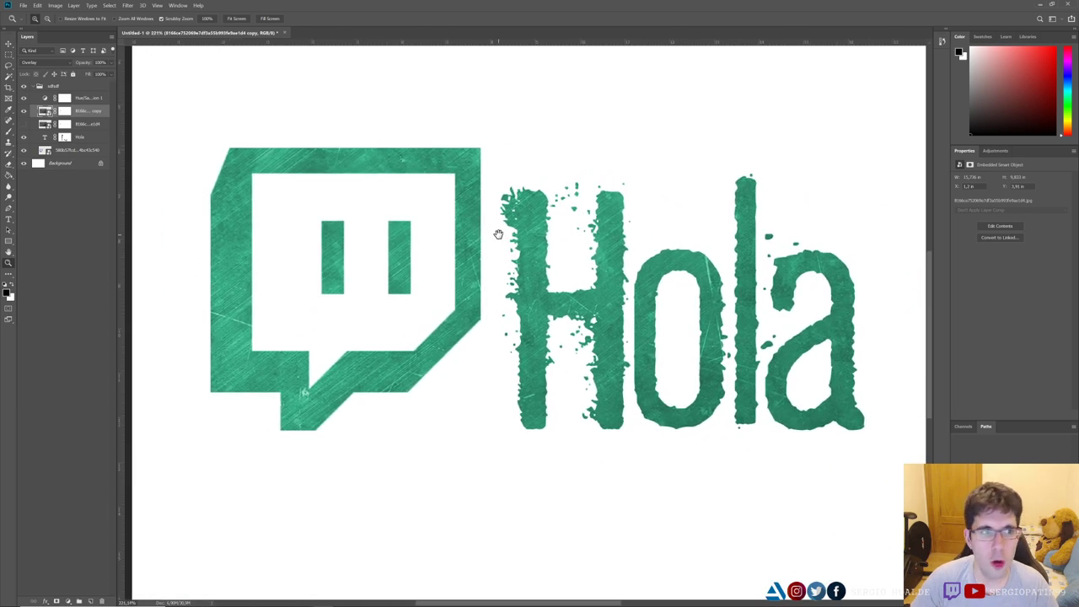
# Step: Brush black strokes on the Hue/Saturation mask across the logo and Hola, creating purple bands
pyautogui.click(66, 98)
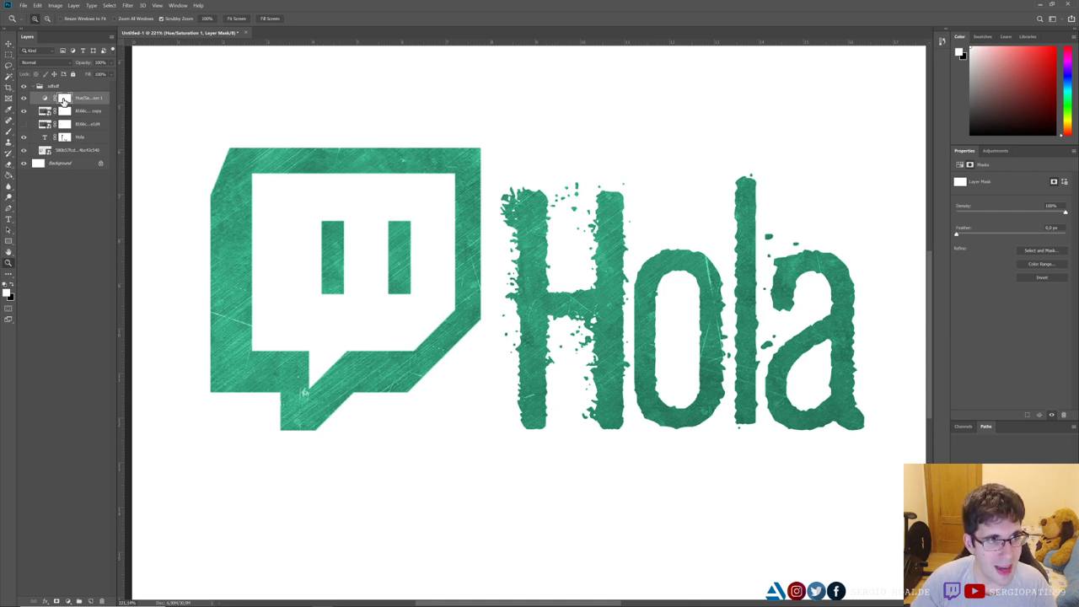
pyautogui.press('b')
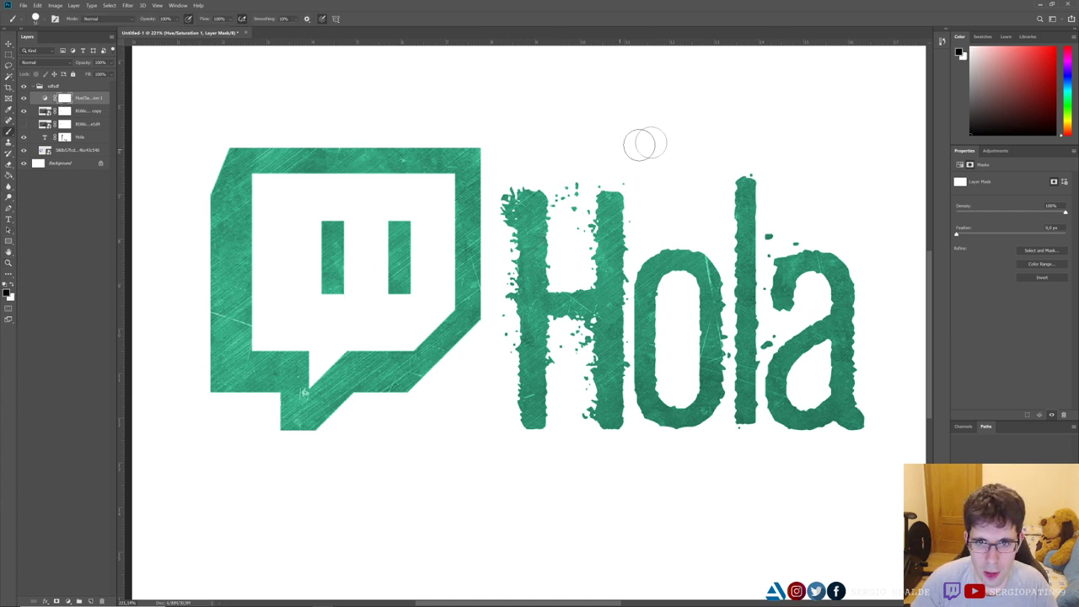
pyautogui.moveTo(638, 229)
pyautogui.mouseDown()
pyautogui.moveTo(385, 344)
pyautogui.moveTo(273, 175)
pyautogui.moveTo(440, 229)
pyautogui.moveTo(725, 287)
pyautogui.moveTo(851, 337)
pyautogui.mouseUp()
pyautogui.moveTo(860, 403); pyautogui.dragTo(518, 401)
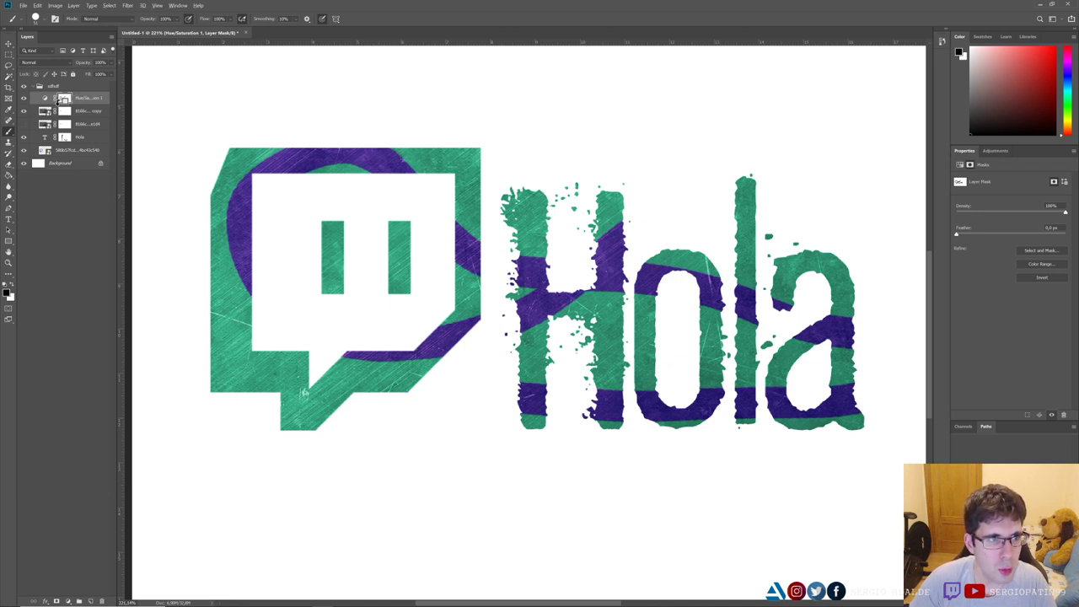
pyautogui.click(61, 98)
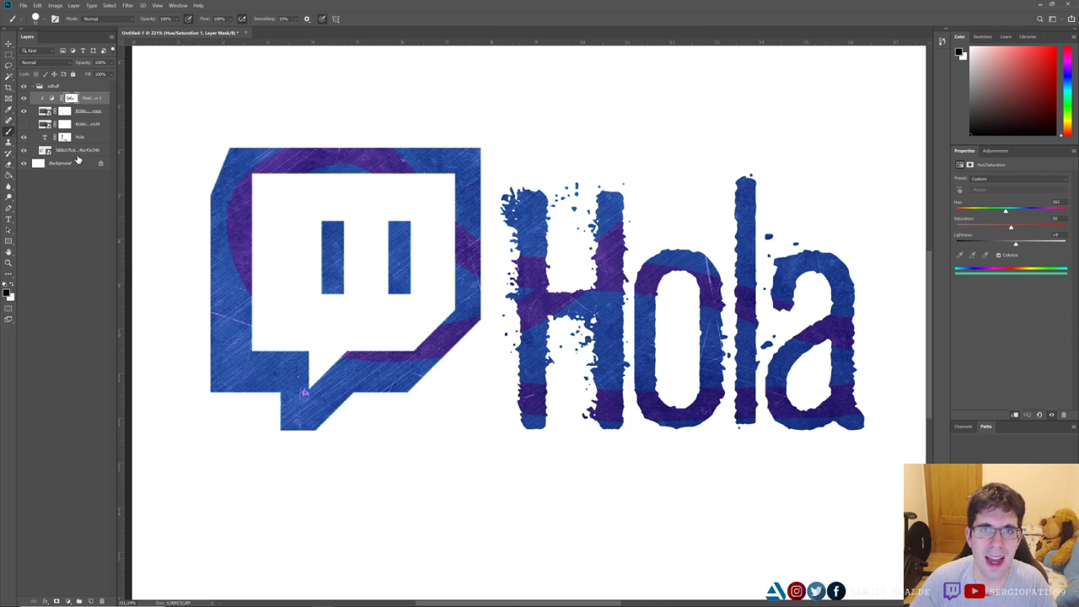